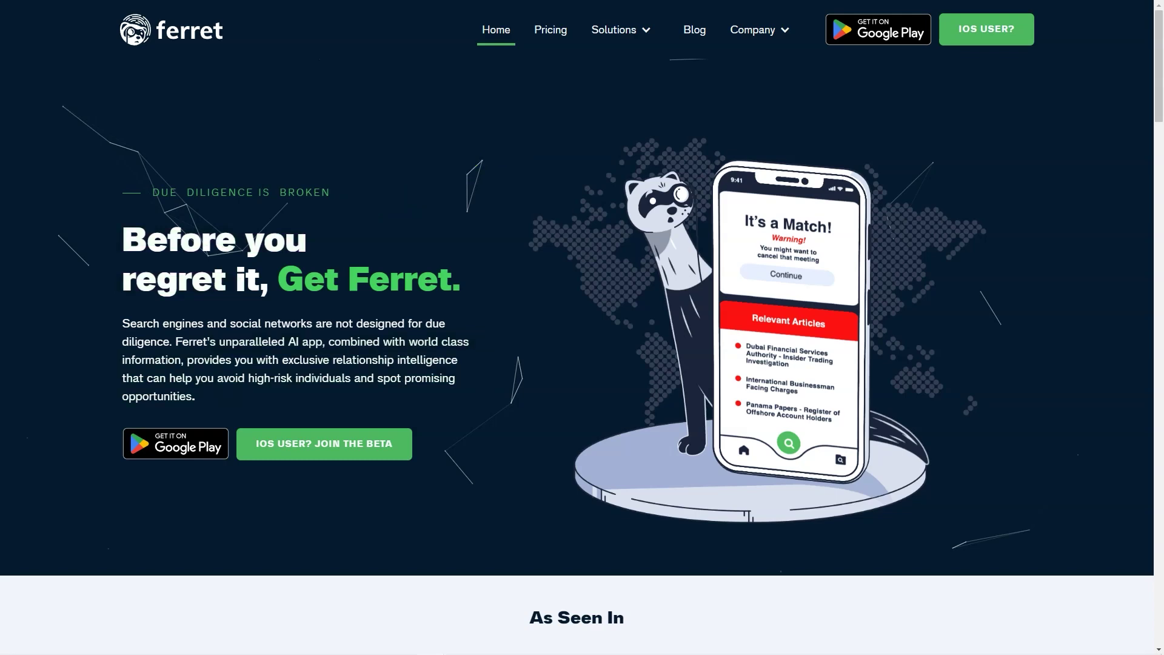
scroll(582, 365, "down", 5)
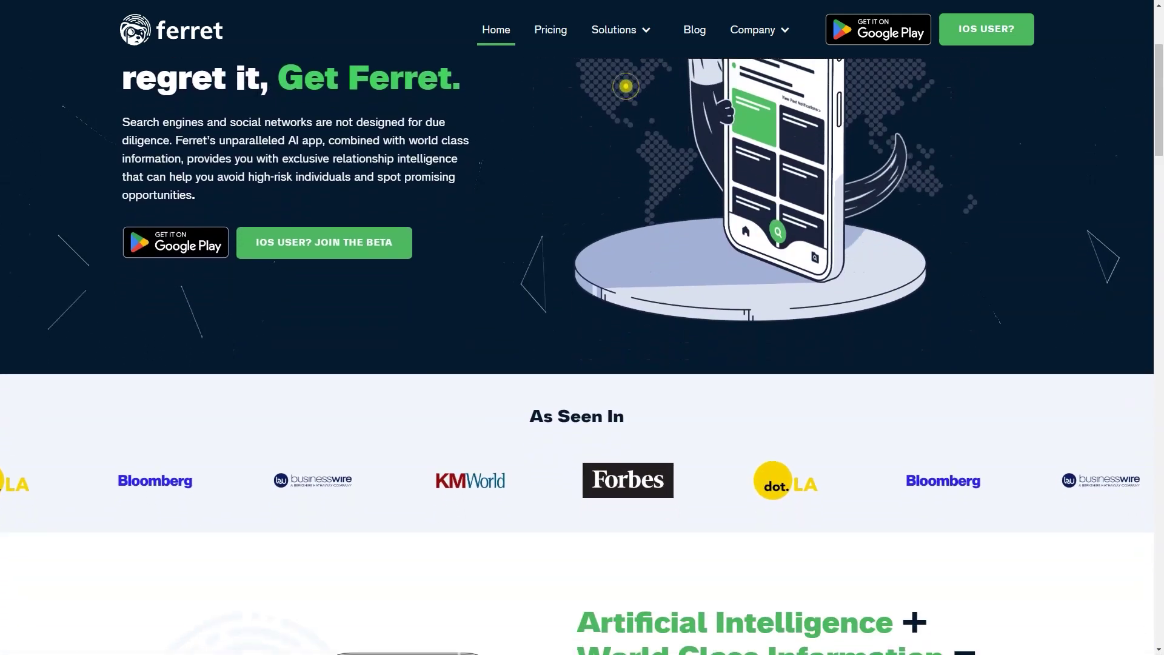
scroll(583, 364, "down", 2)
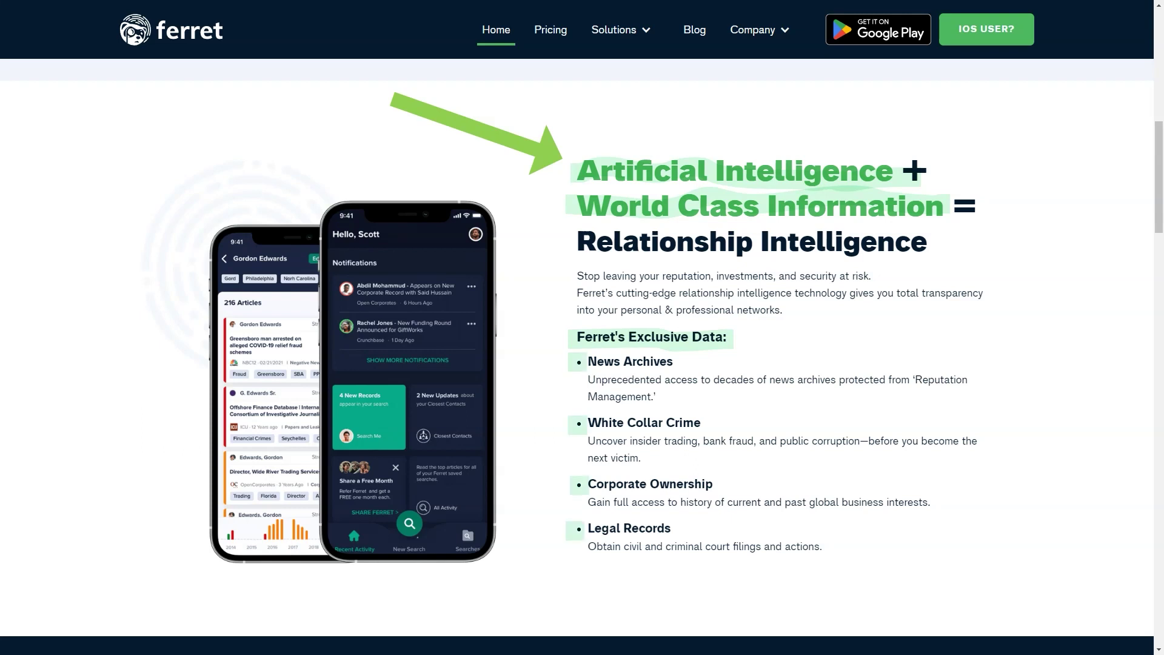
scroll(583, 364, "down", 5)
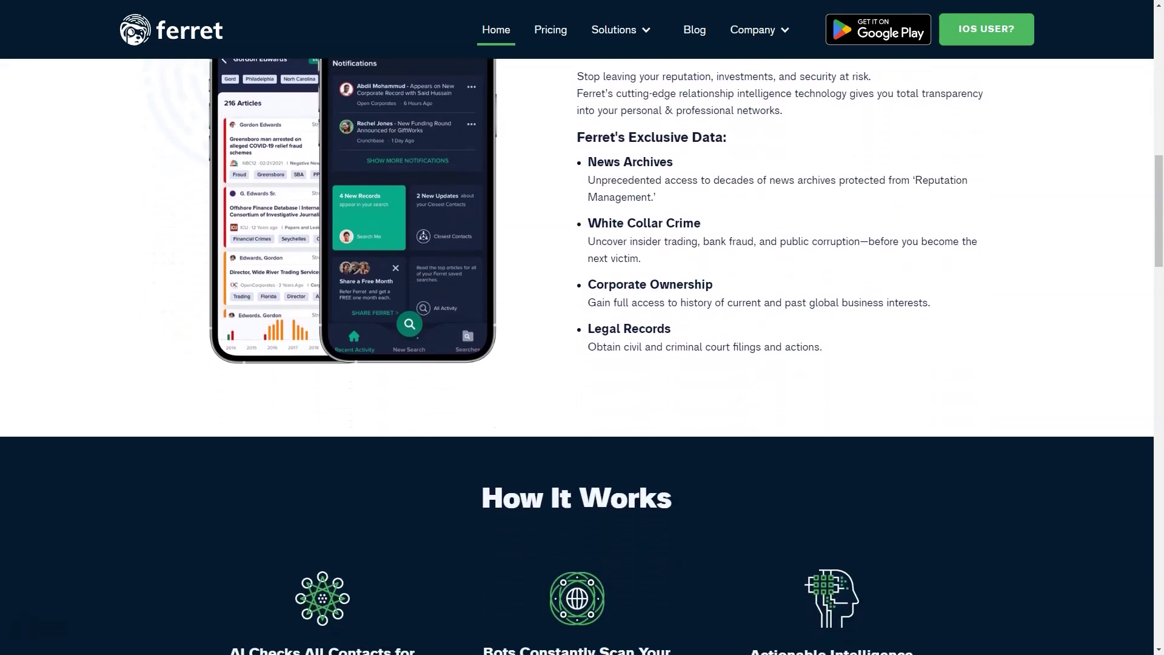
scroll(582, 365, "down", 5)
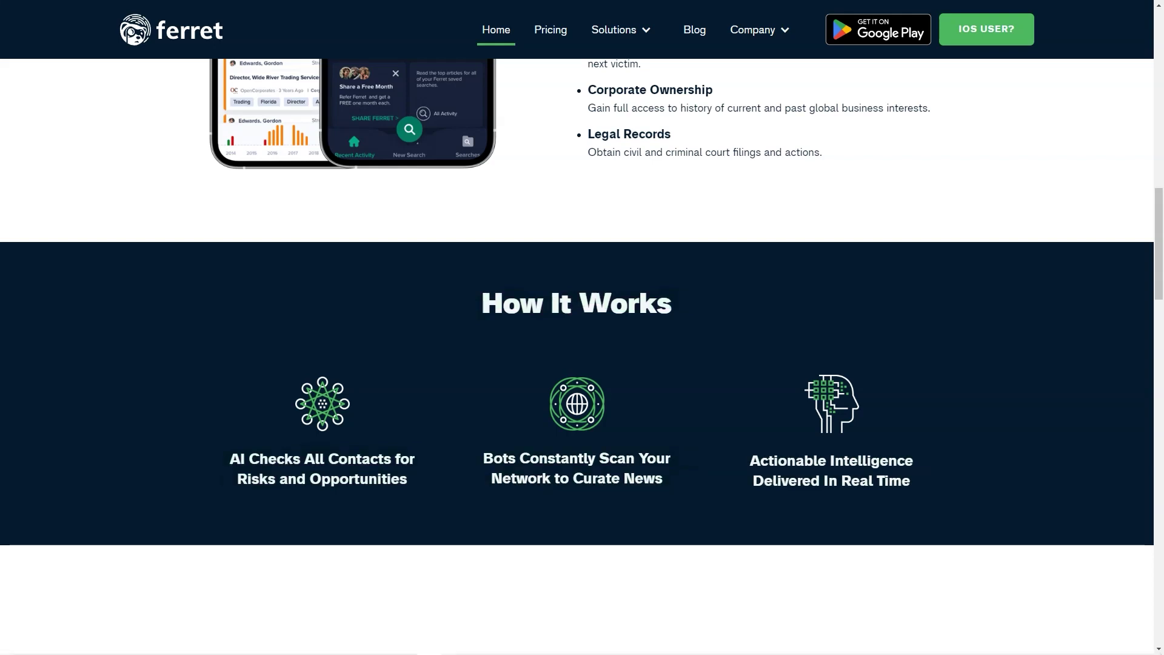
scroll(582, 363, "down", 2)
scroll(583, 364, "down", 3)
scroll(582, 364, "down", 3)
scroll(583, 364, "down", 2)
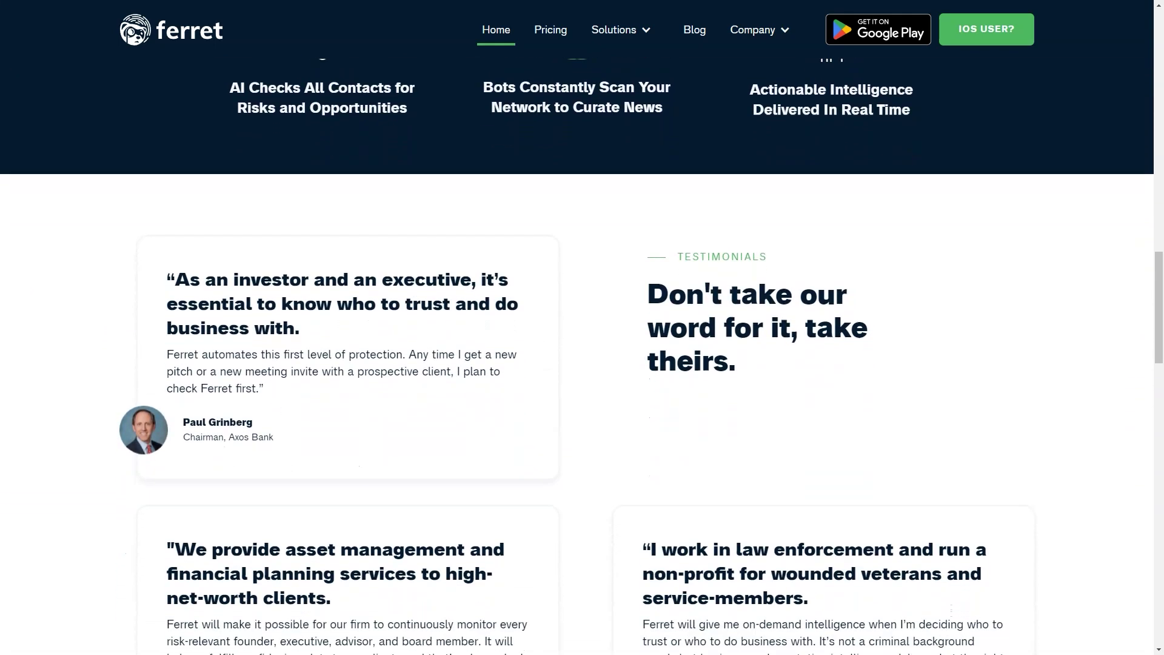
scroll(582, 365, "down", 2)
scroll(582, 364, "down", 2)
scroll(583, 364, "down", 1)
scroll(583, 364, "down", 1)
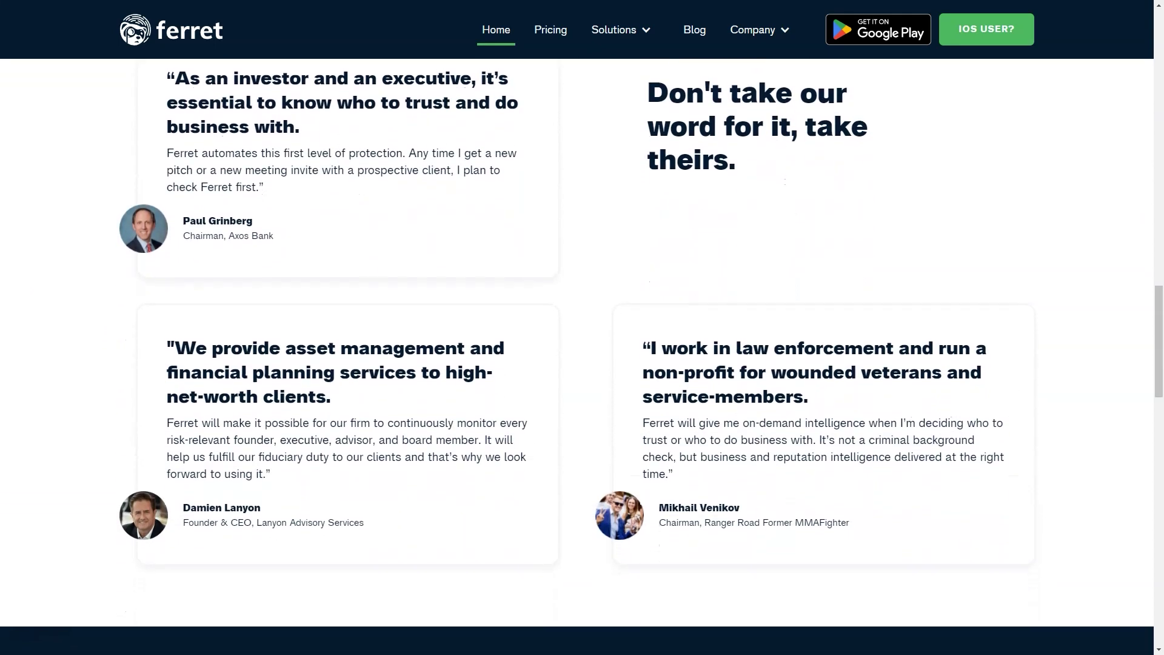
scroll(582, 365, "down", 2)
scroll(582, 364, "down", 2)
scroll(582, 364, "down", 2)
scroll(583, 364, "down", 2)
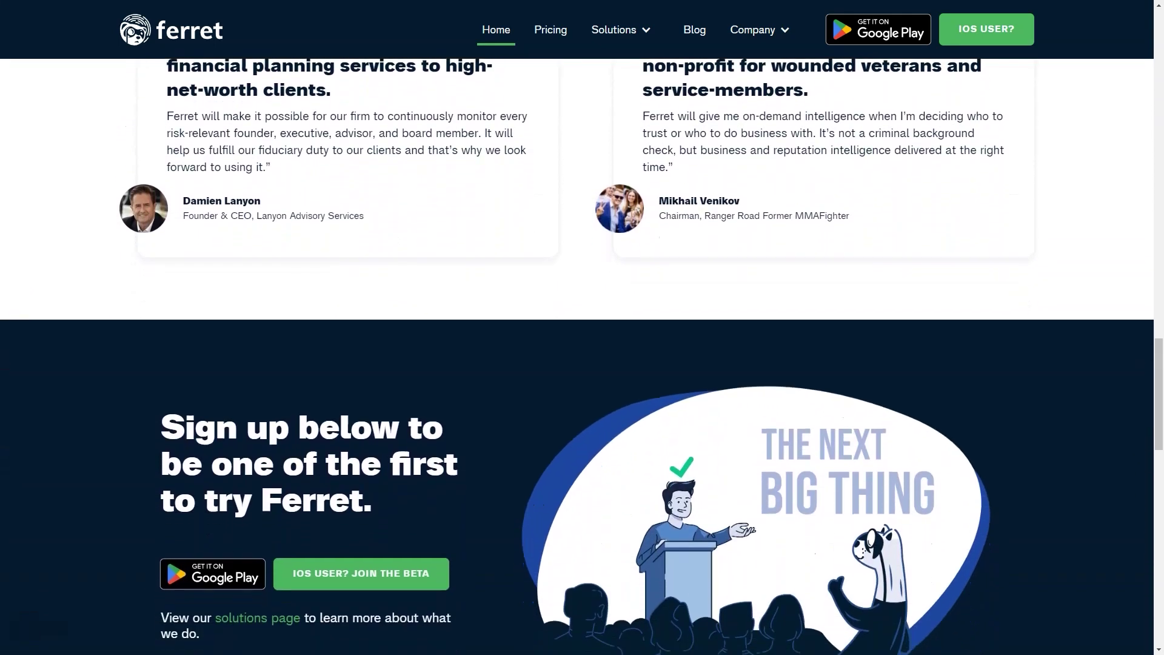
scroll(582, 364, "down", 2)
scroll(583, 364, "down", 2)
scroll(583, 365, "down", 2)
scroll(582, 364, "down", 2)
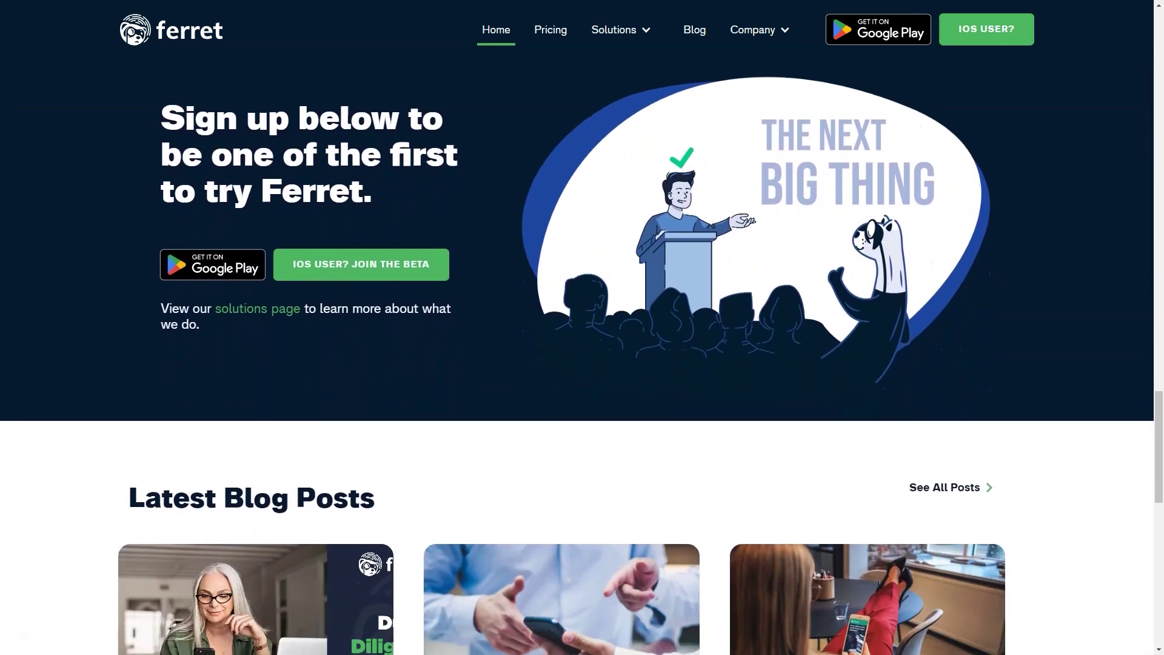
scroll(582, 364, "down", 2)
scroll(583, 364, "down", 2)
scroll(583, 364, "down", 2)
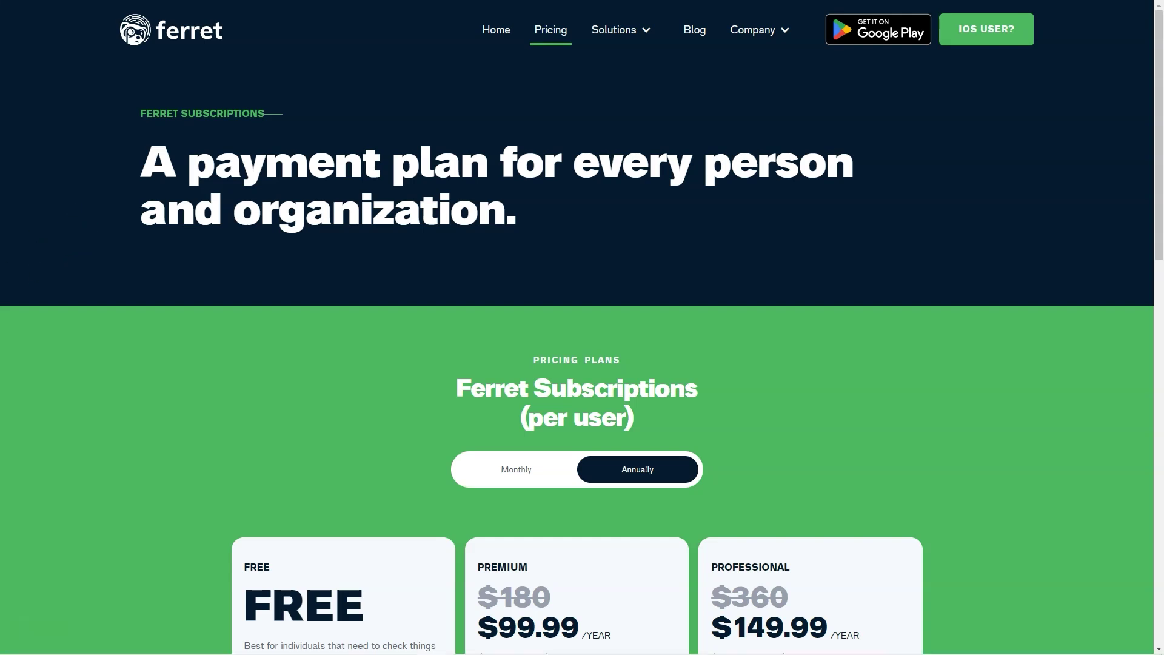
scroll(583, 364, "down", 3)
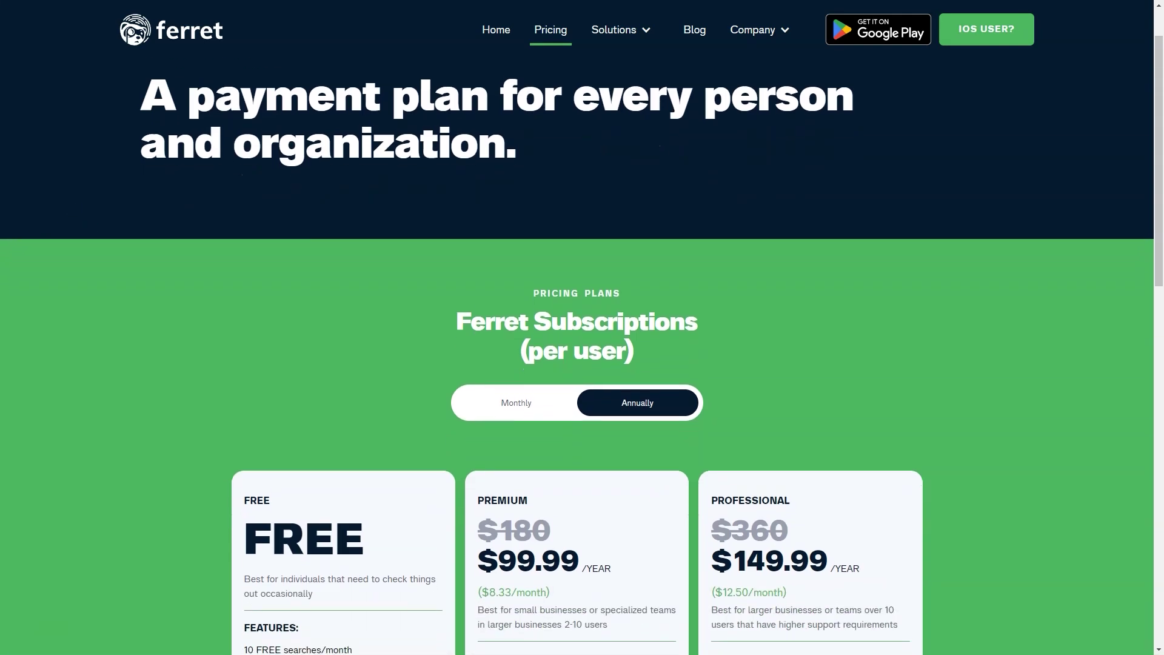
scroll(583, 364, "down", 4)
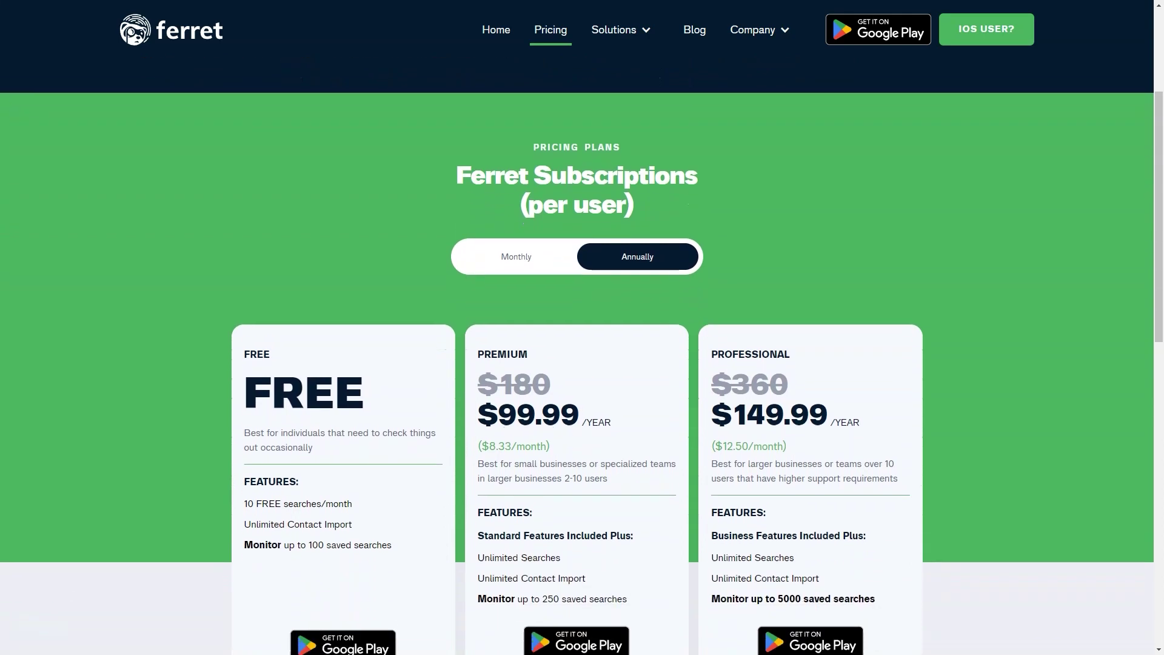
scroll(582, 364, "down", 3)
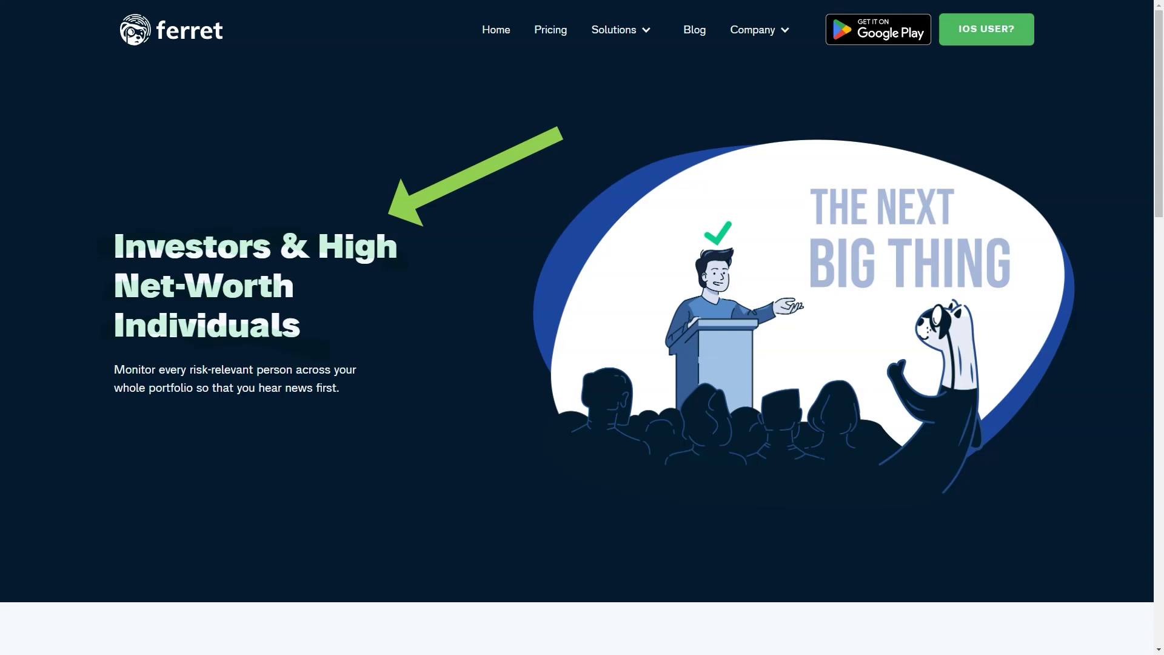
scroll(583, 363, "down", 3)
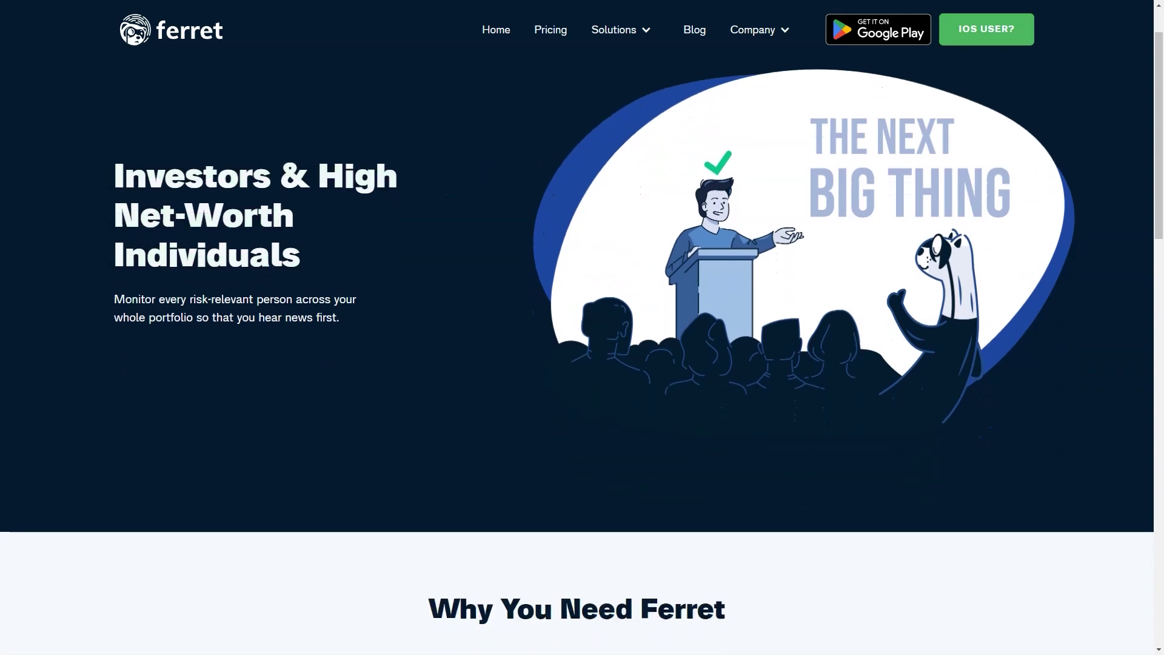
scroll(582, 364, "down", 3)
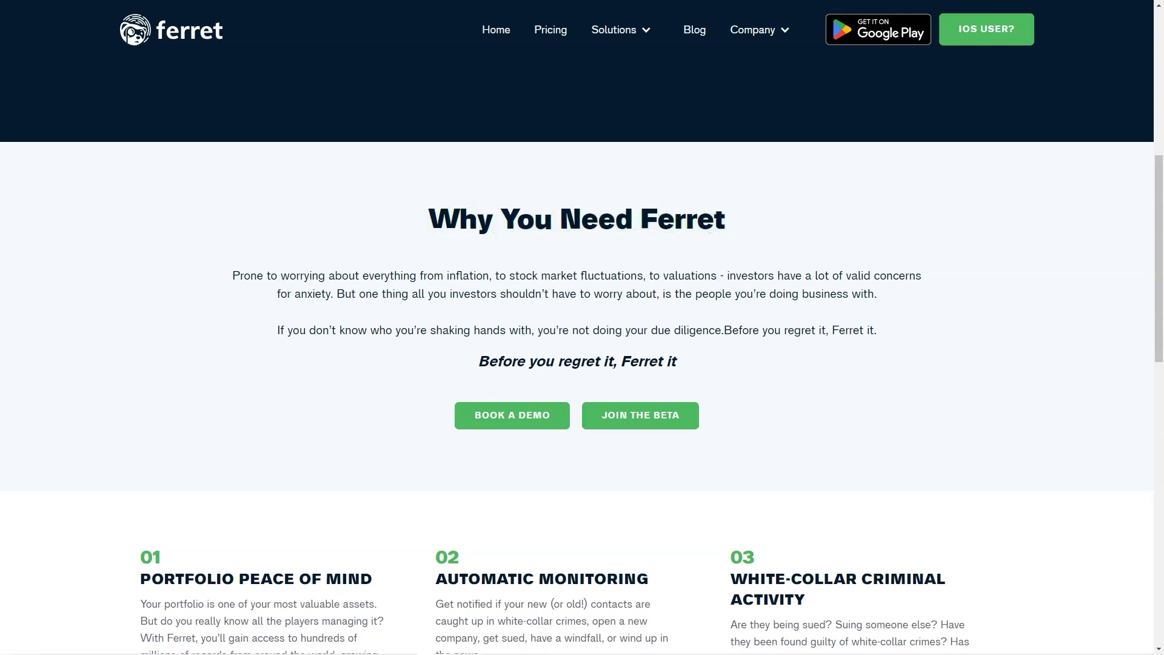
scroll(583, 364, "down", 2)
scroll(582, 364, "down", 2)
scroll(582, 364, "down", 2)
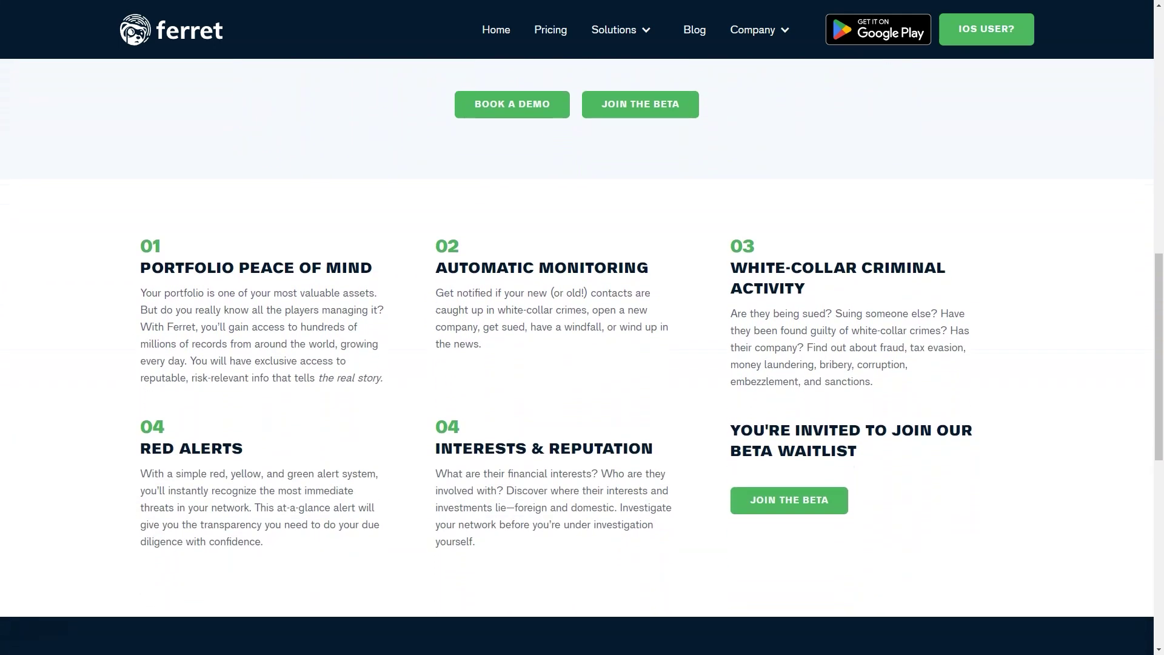
scroll(583, 364, "down", 2)
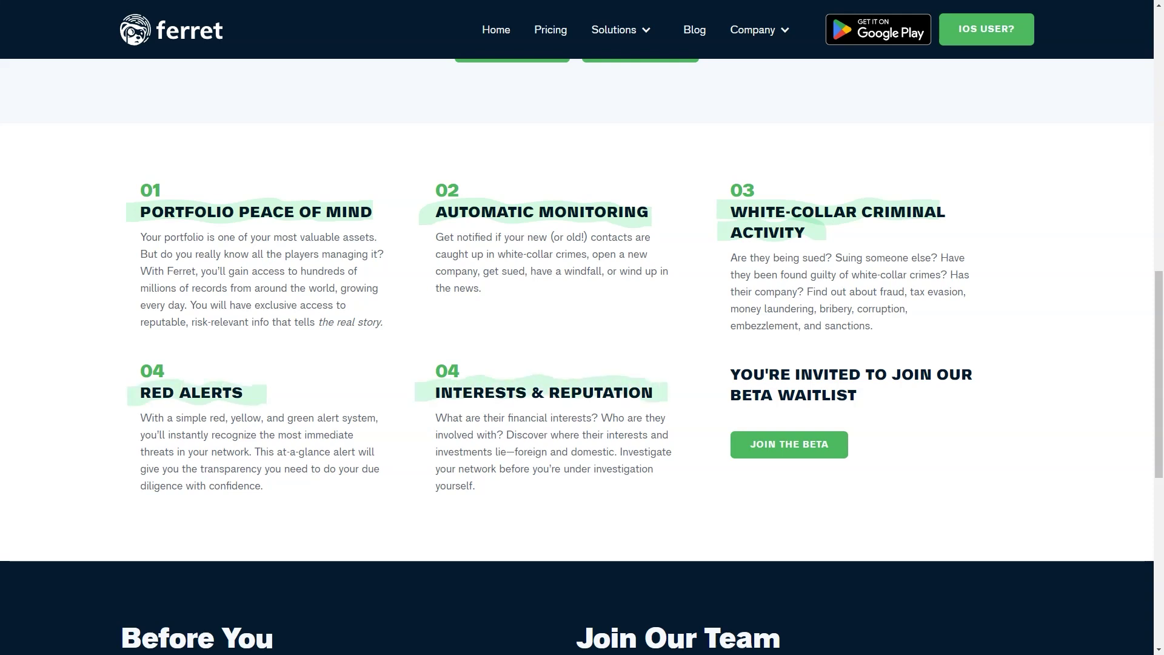
scroll(582, 363, "down", 3)
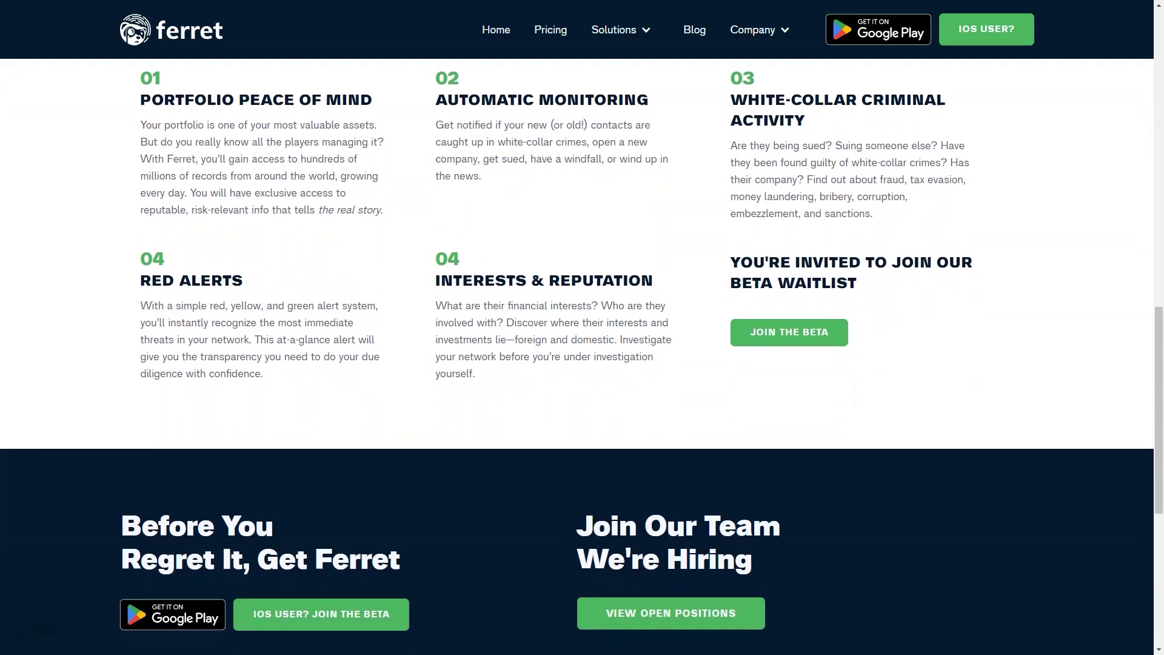
scroll(582, 364, "down", 2)
scroll(583, 364, "down", 2)
scroll(582, 364, "down", 2)
scroll(582, 365, "down", 2)
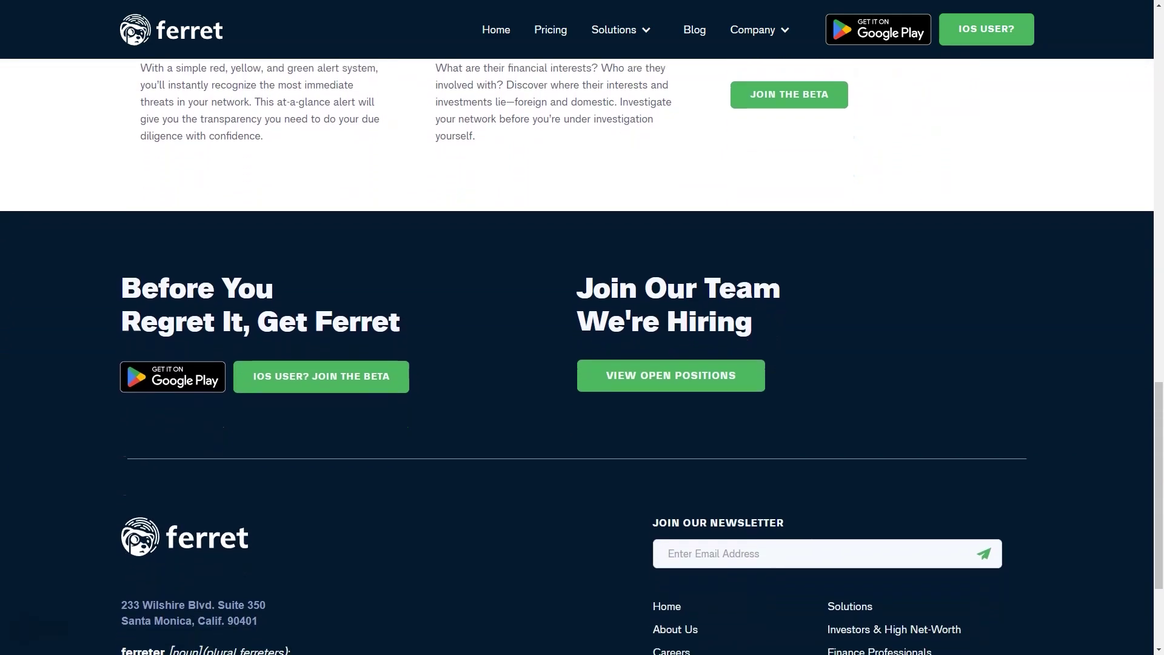
scroll(583, 363, "down", 1)
scroll(582, 364, "down", 1)
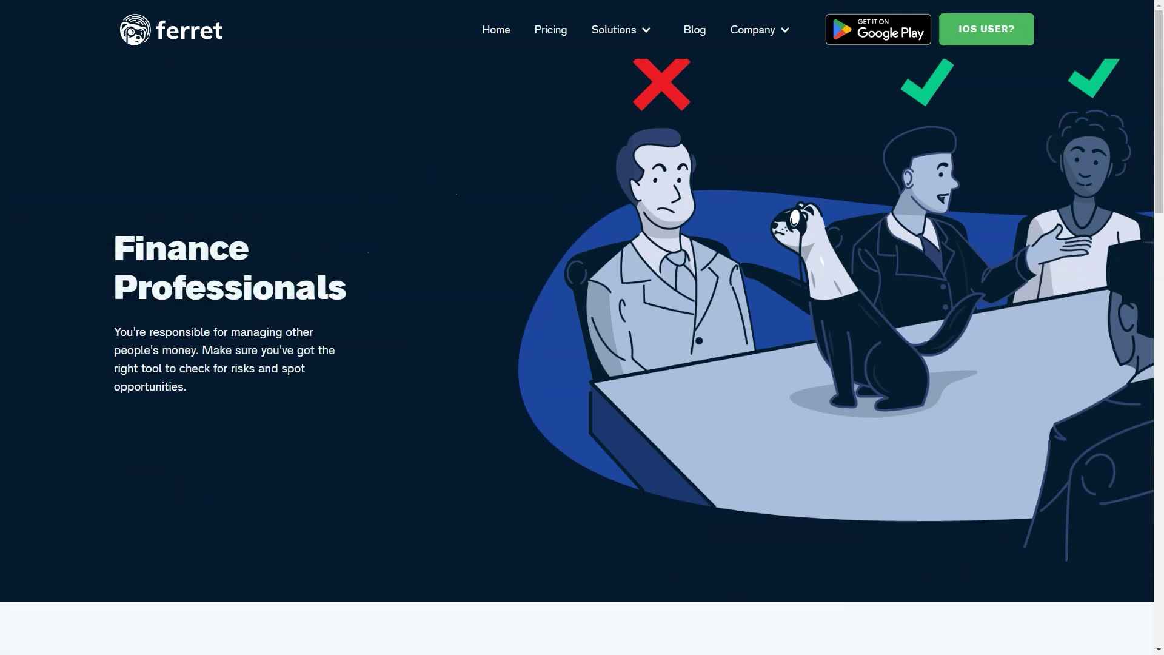
scroll(583, 364, "down", 4)
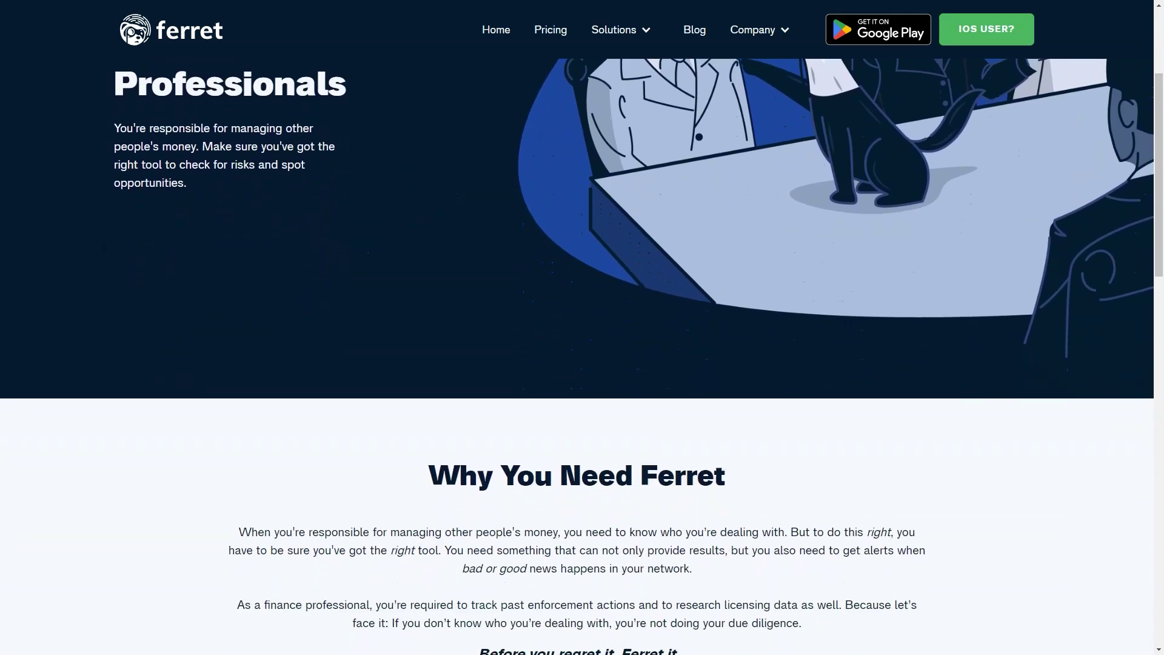
scroll(583, 364, "down", 4)
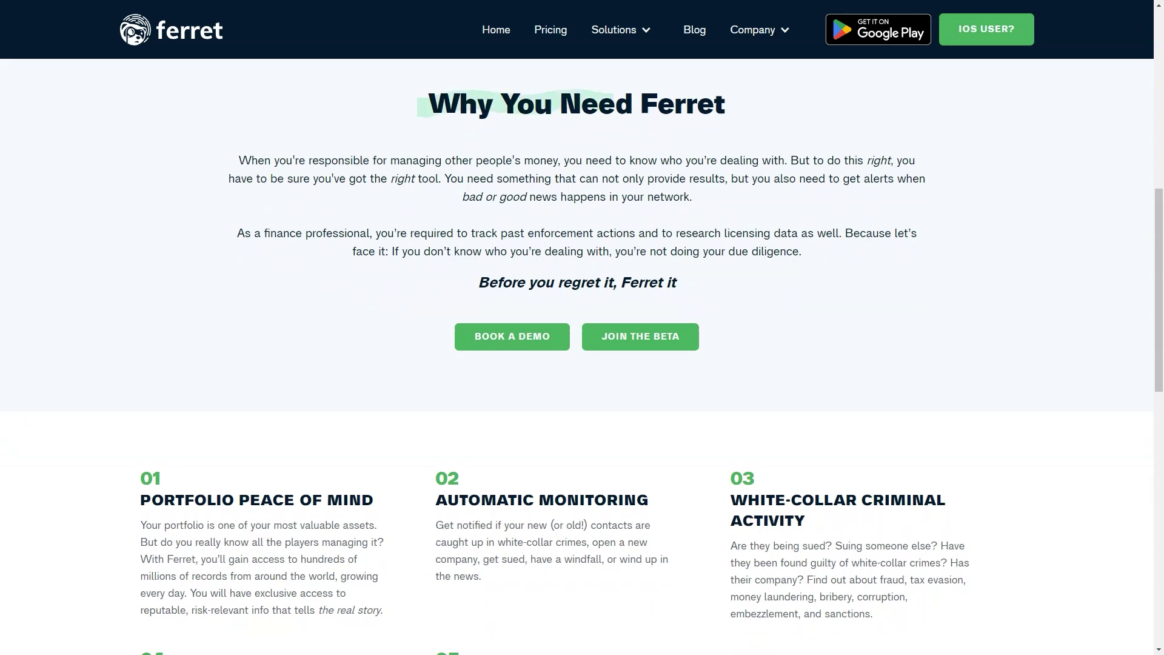
scroll(582, 364, "down", 3)
scroll(583, 365, "down", 3)
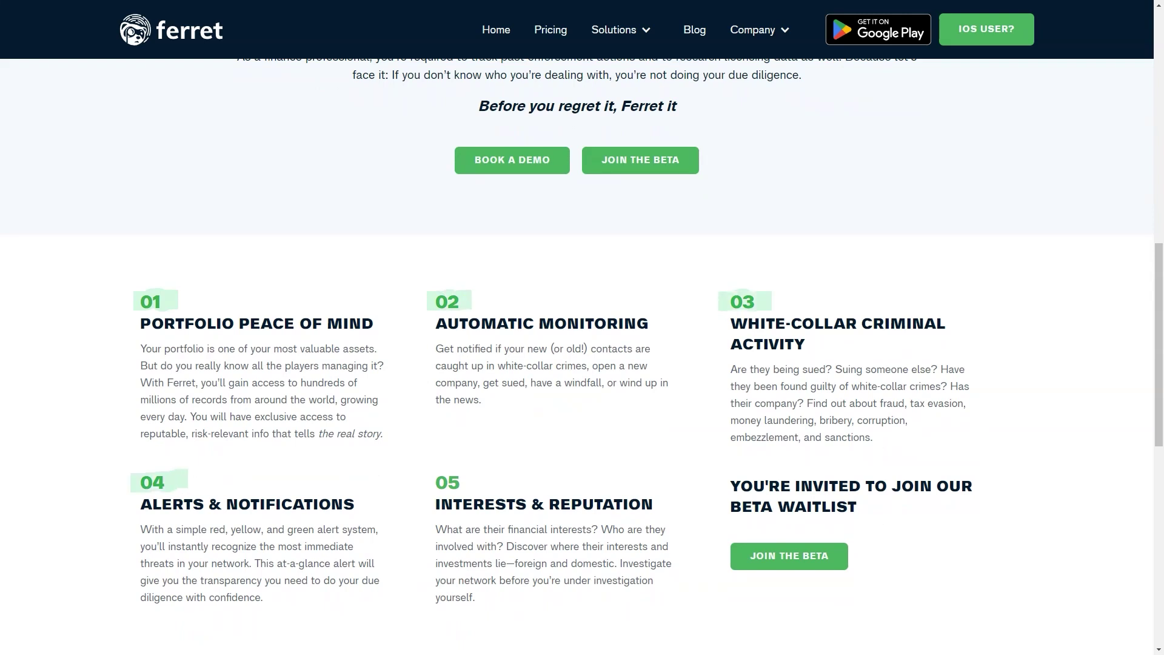
scroll(582, 365, "down", 3)
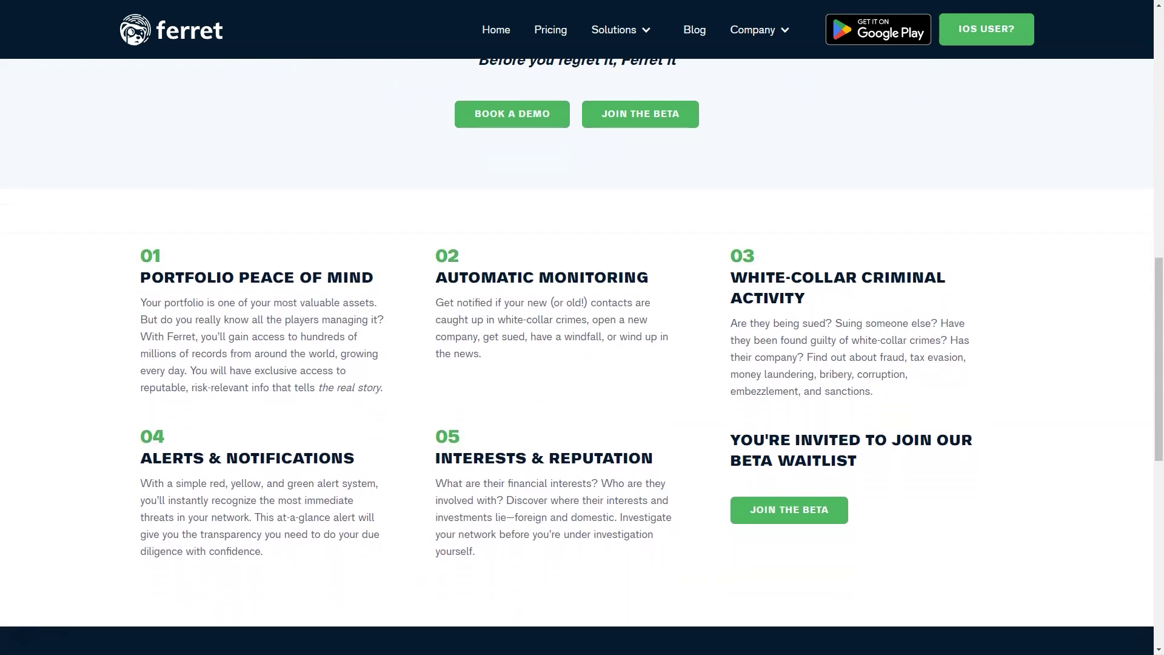
scroll(582, 364, "down", 2)
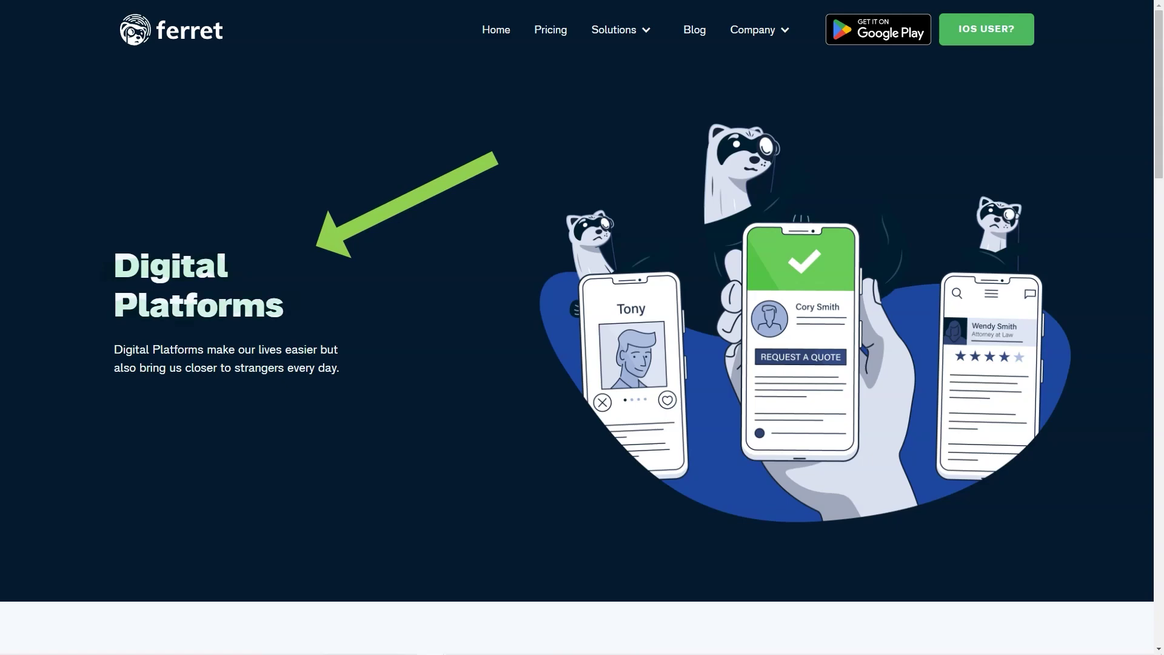
scroll(582, 364, "down", 3)
scroll(582, 365, "down", 3)
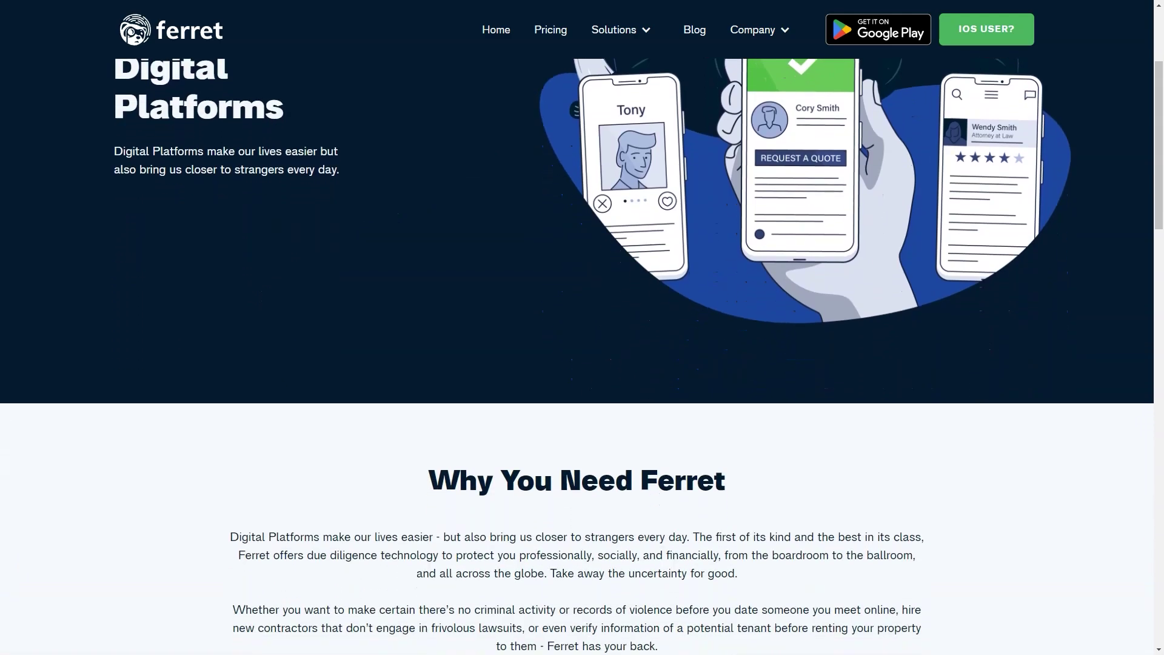
scroll(583, 364, "down", 3)
scroll(583, 364, "down", 2)
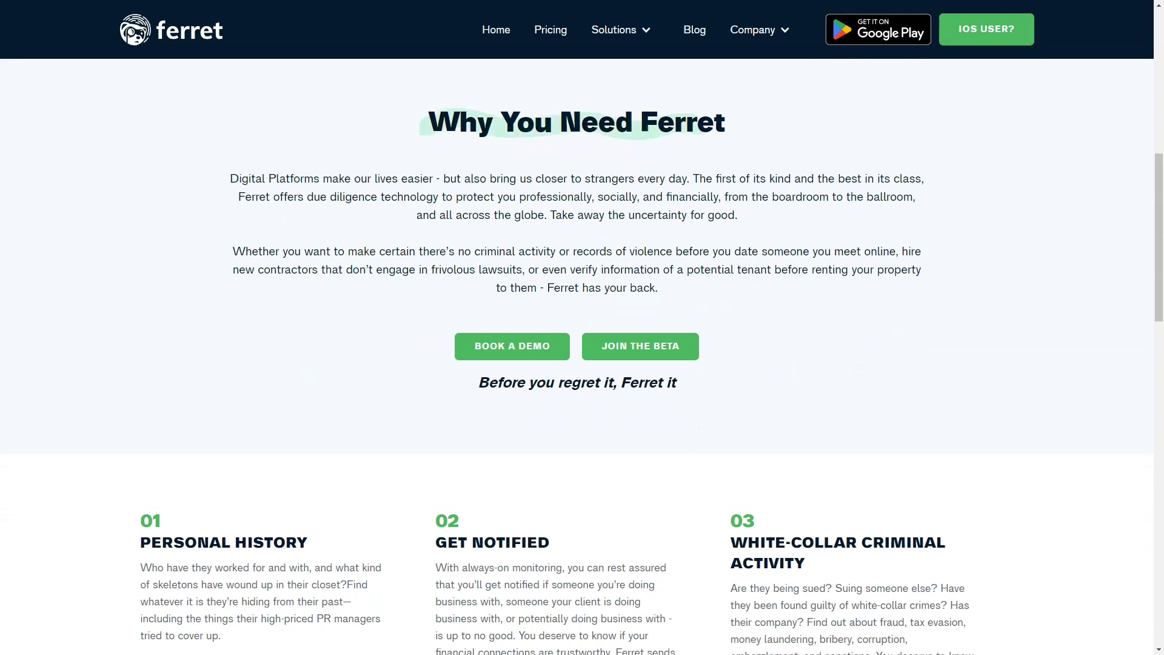
scroll(582, 364, "down", 2)
scroll(582, 364, "down", 2)
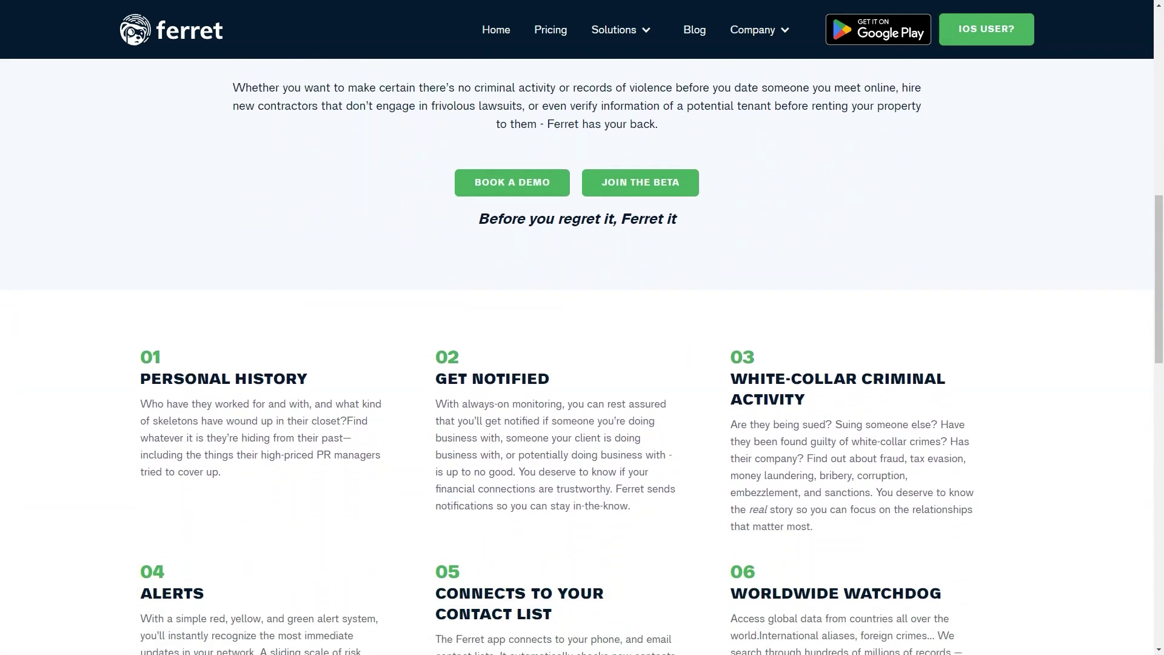
scroll(582, 364, "down", 2)
scroll(583, 364, "down", 1)
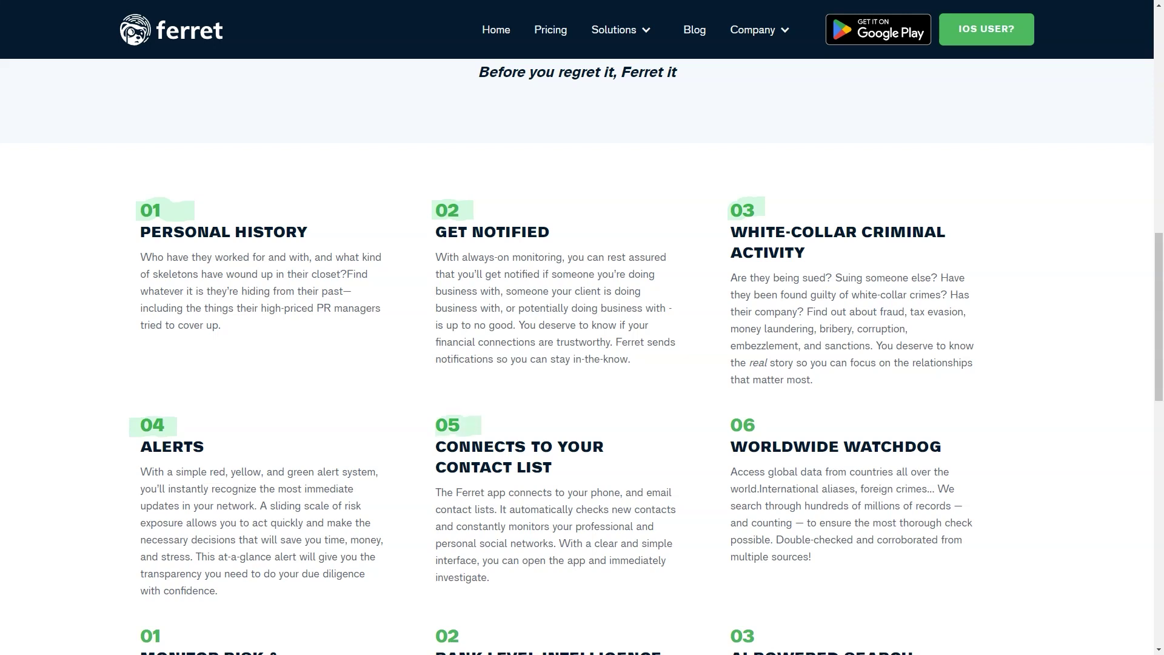
scroll(583, 364, "down", 2)
scroll(582, 364, "down", 2)
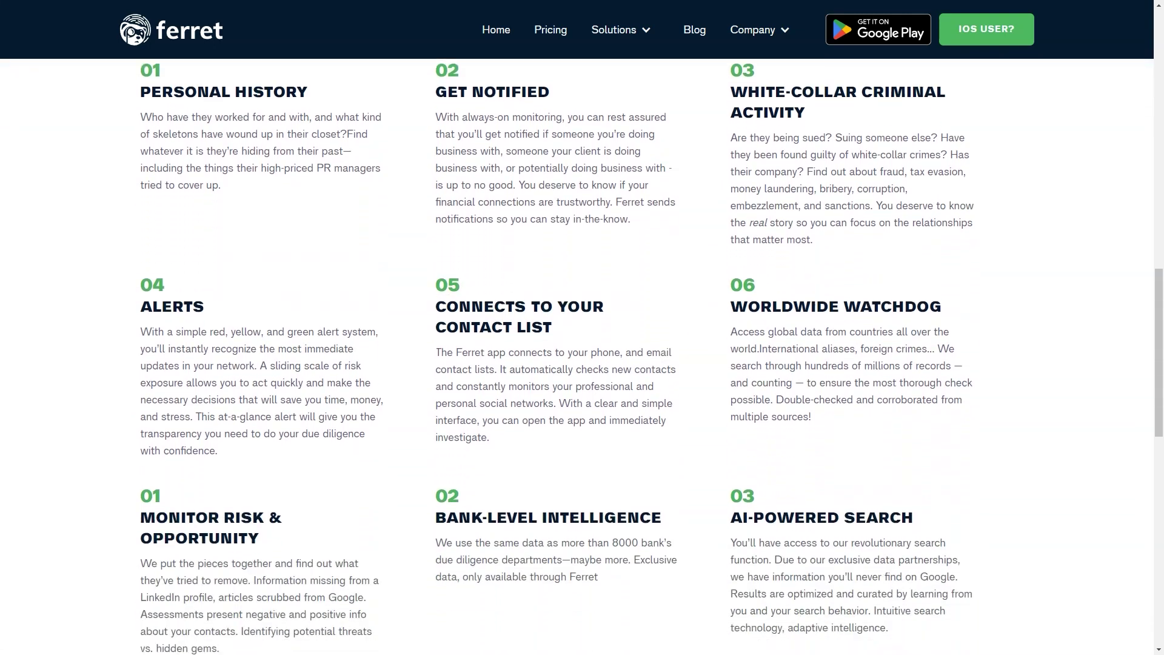
scroll(582, 364, "down", 2)
scroll(582, 364, "down", 2)
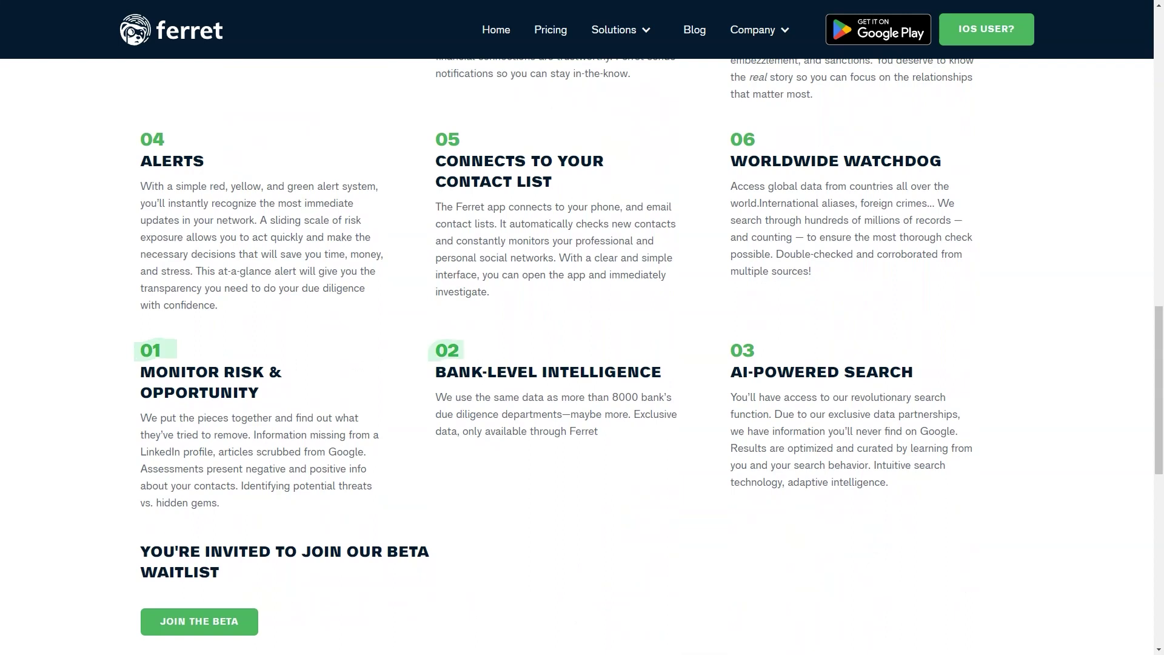
scroll(583, 364, "down", 1)
scroll(582, 365, "down", 2)
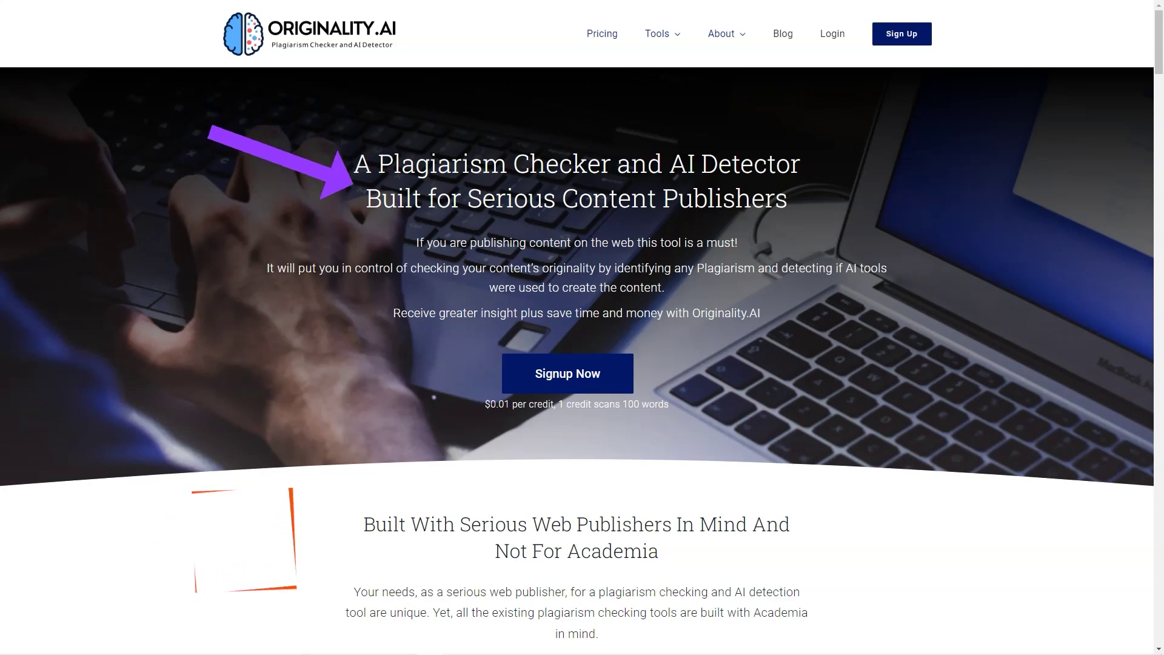
scroll(582, 364, "down", 5)
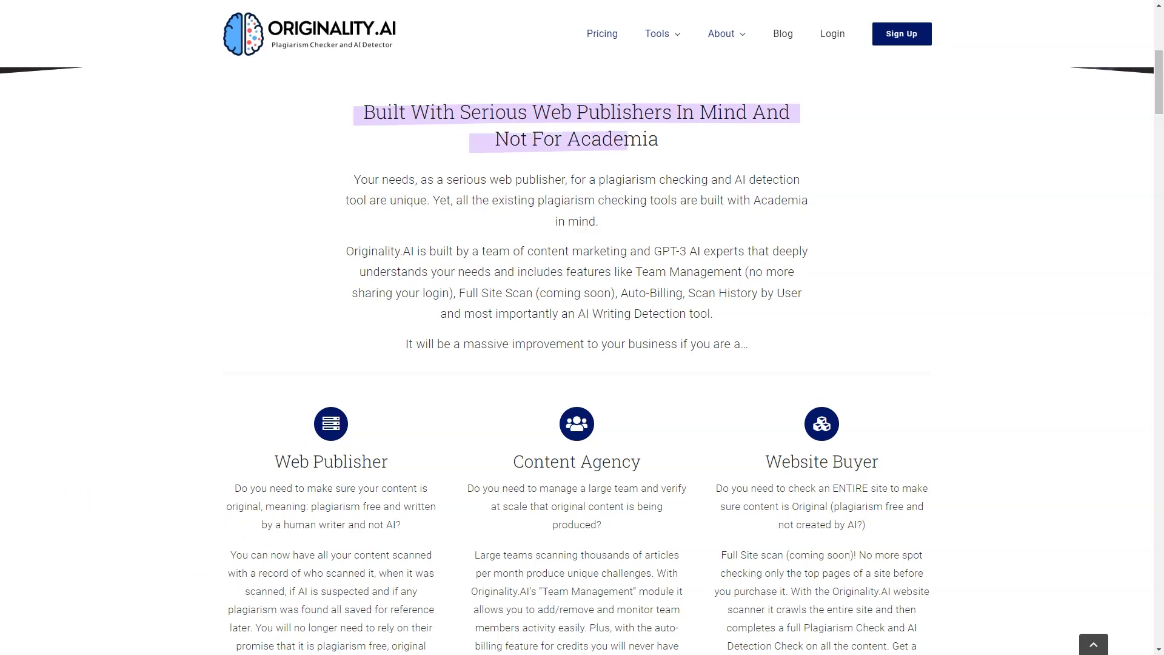
scroll(582, 364, "down", 3)
scroll(582, 364, "down", 1)
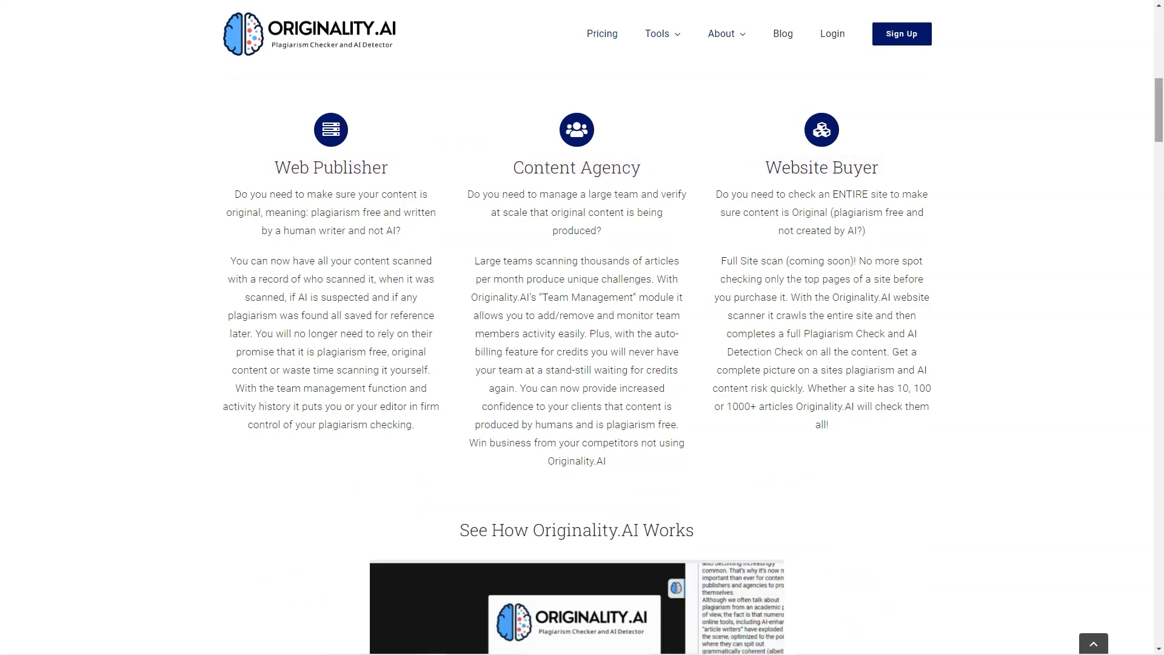
scroll(583, 365, "down", 5)
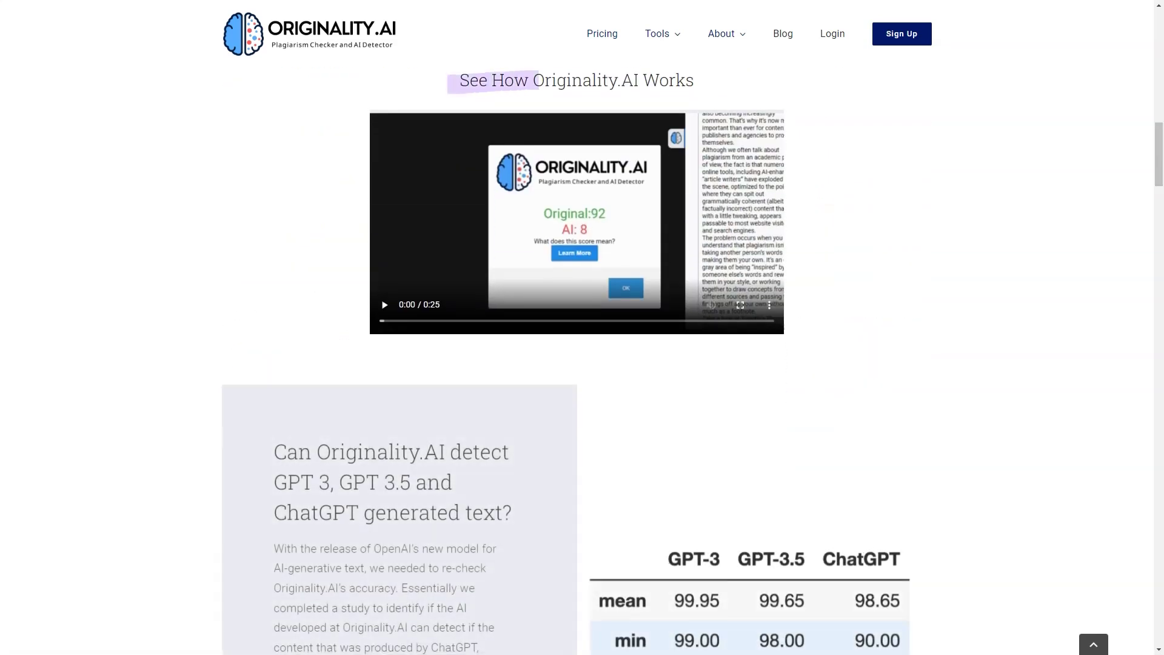
scroll(583, 364, "down", 2)
scroll(583, 364, "down", 2)
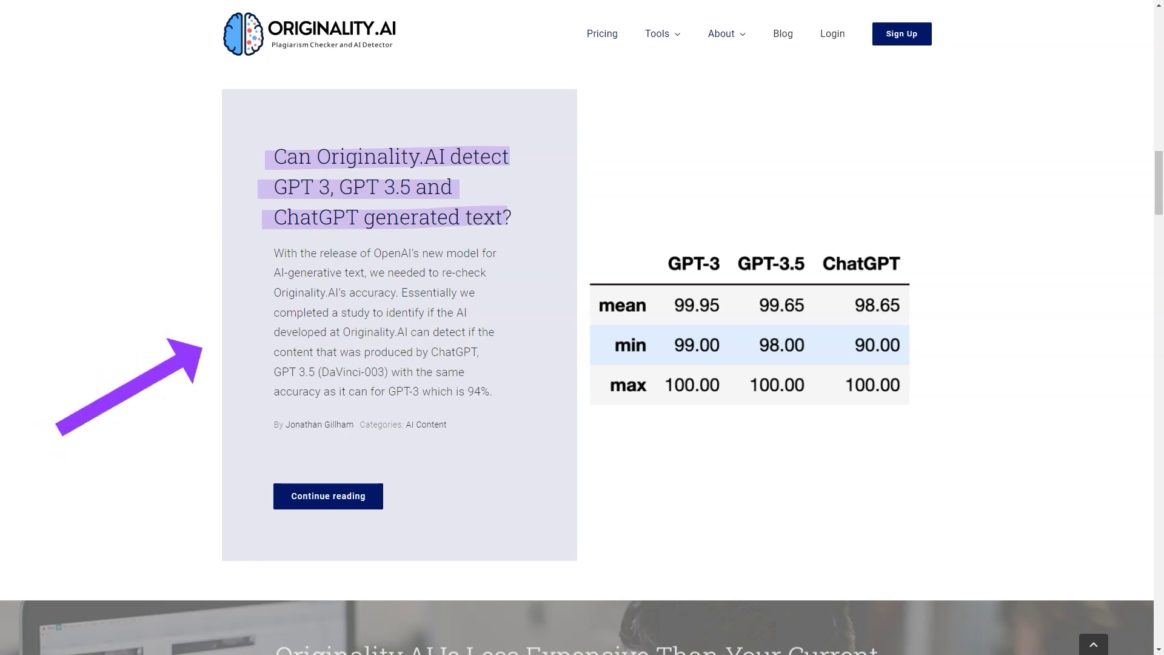
scroll(583, 364, "down", 3)
scroll(583, 364, "down", 3)
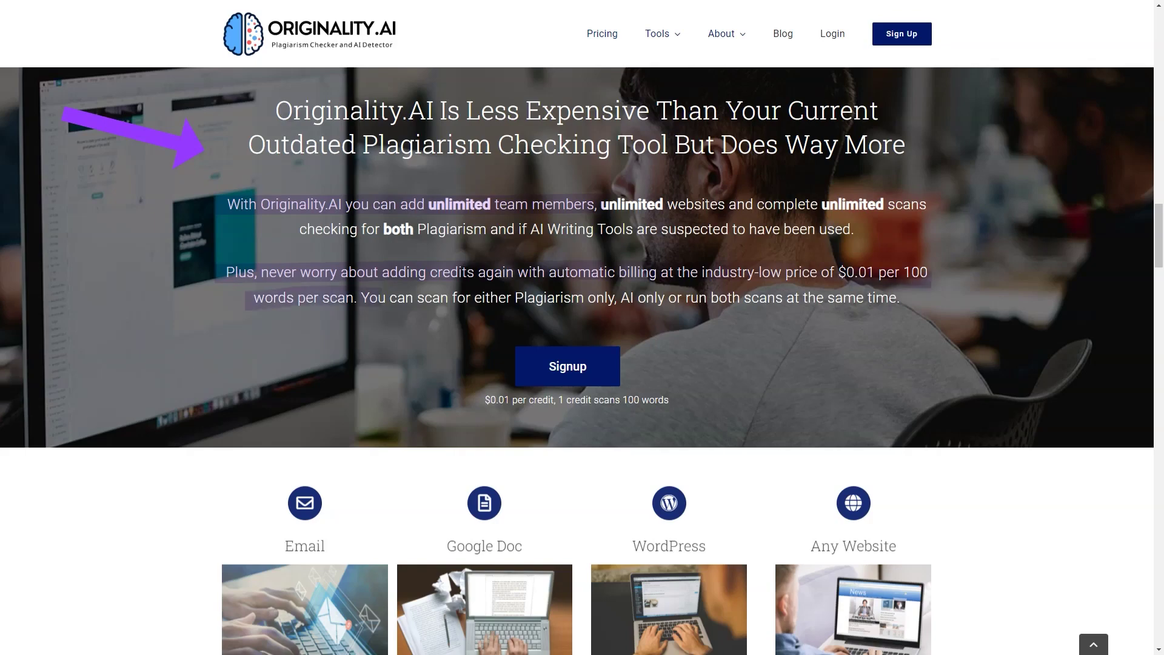
scroll(582, 364, "down", 2)
scroll(582, 364, "down", 2)
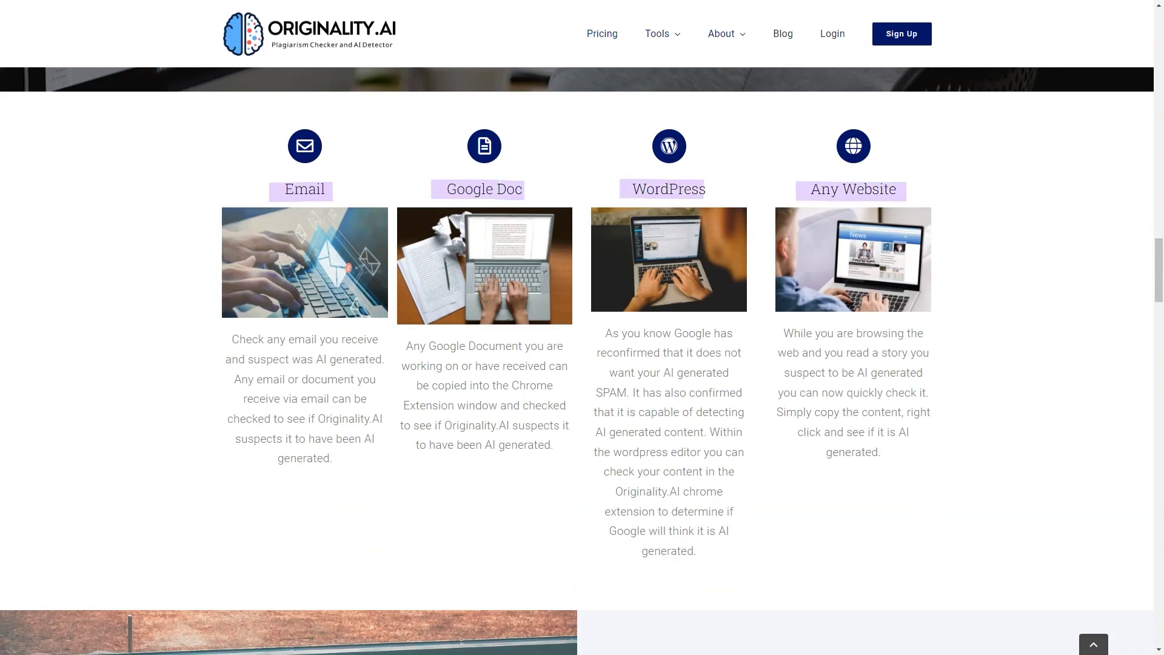
scroll(583, 364, "down", 5)
scroll(583, 365, "down", 1)
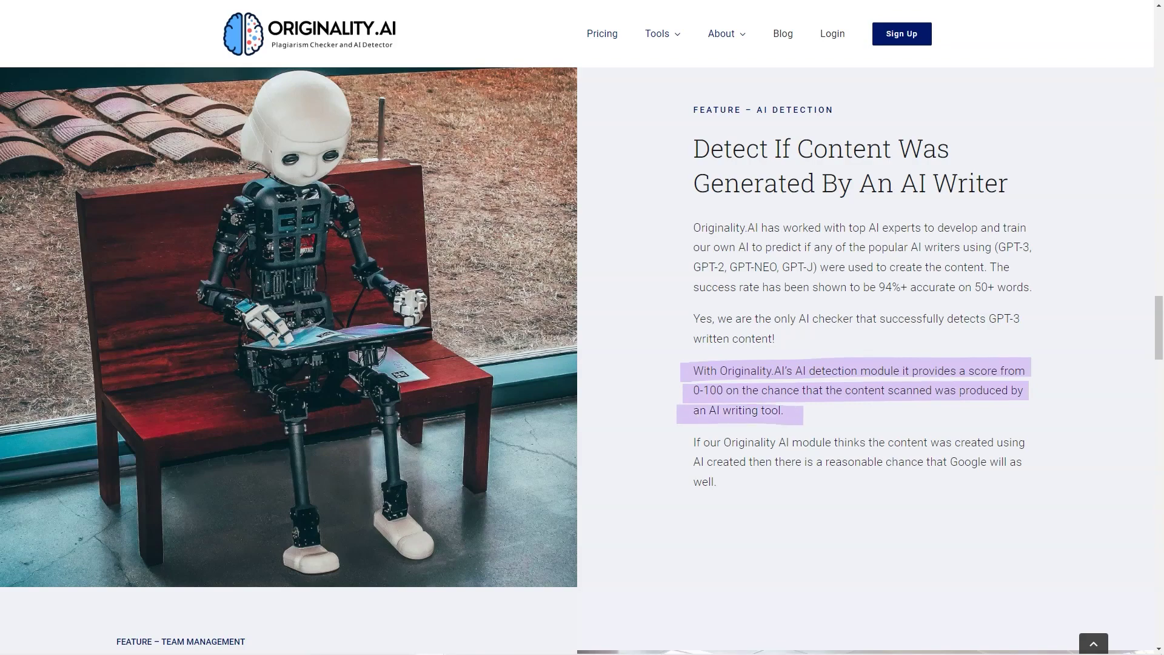
scroll(582, 365, "down", 6)
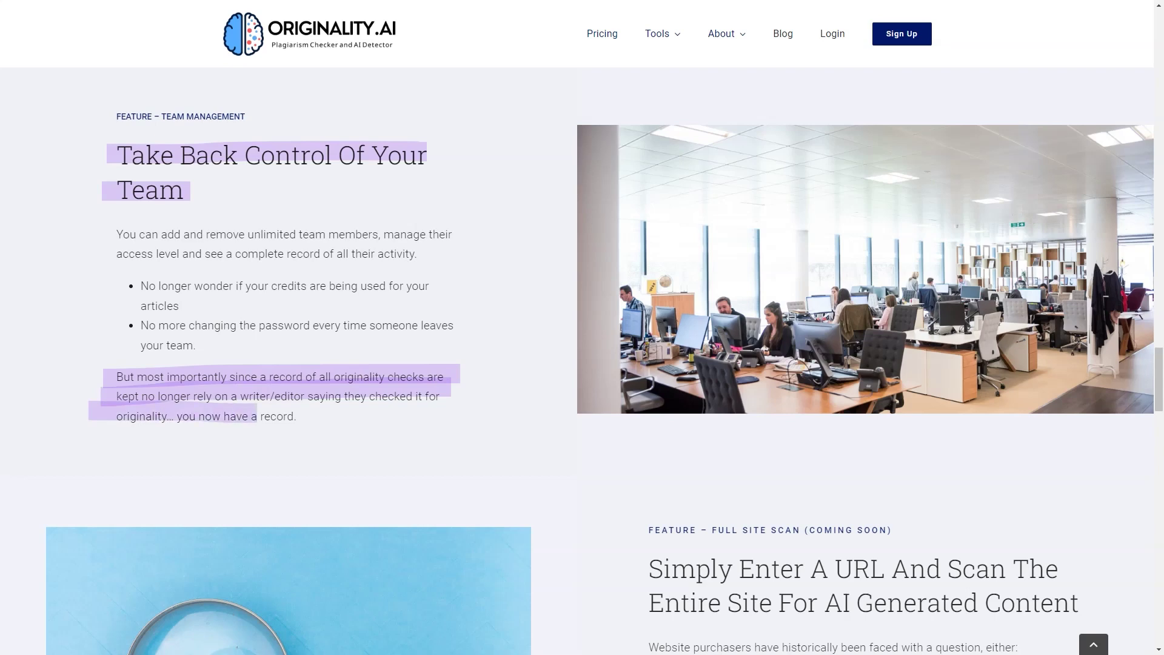
scroll(583, 363, "down", 5)
scroll(582, 364, "down", 3)
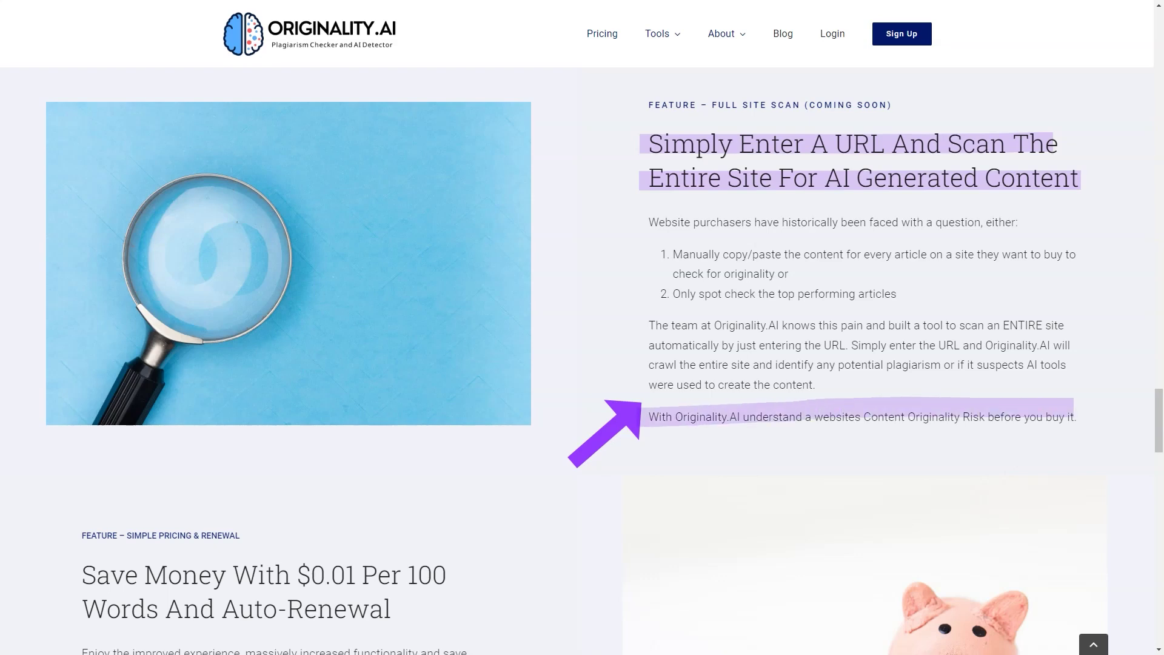
scroll(583, 364, "down", 5)
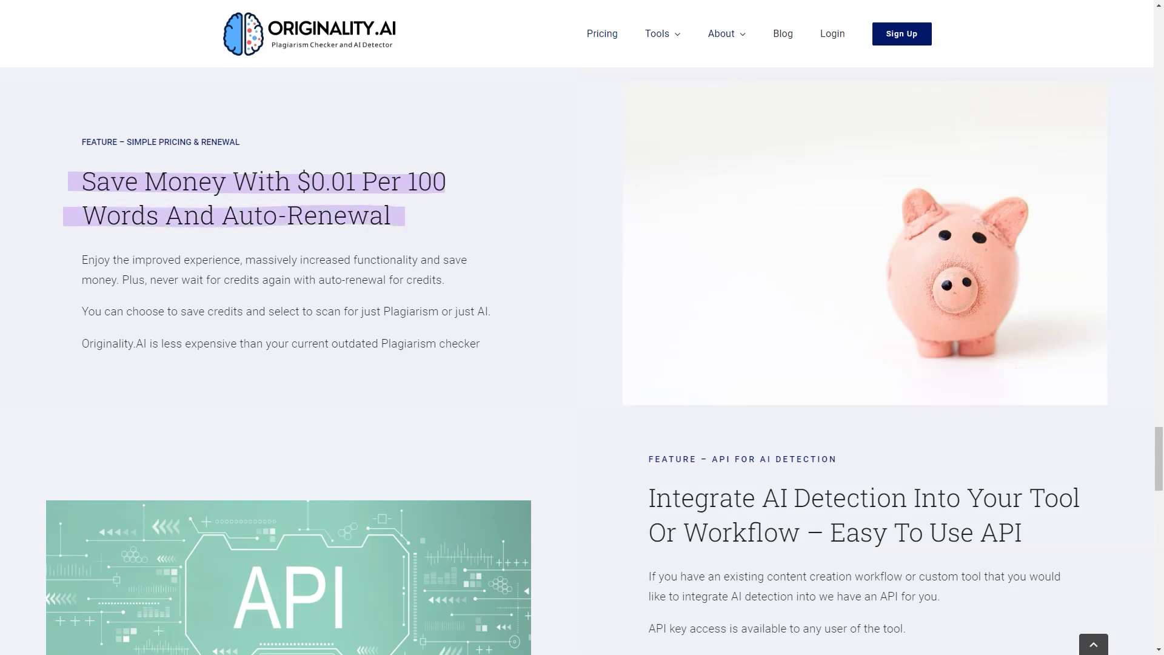
scroll(582, 364, "down", 5)
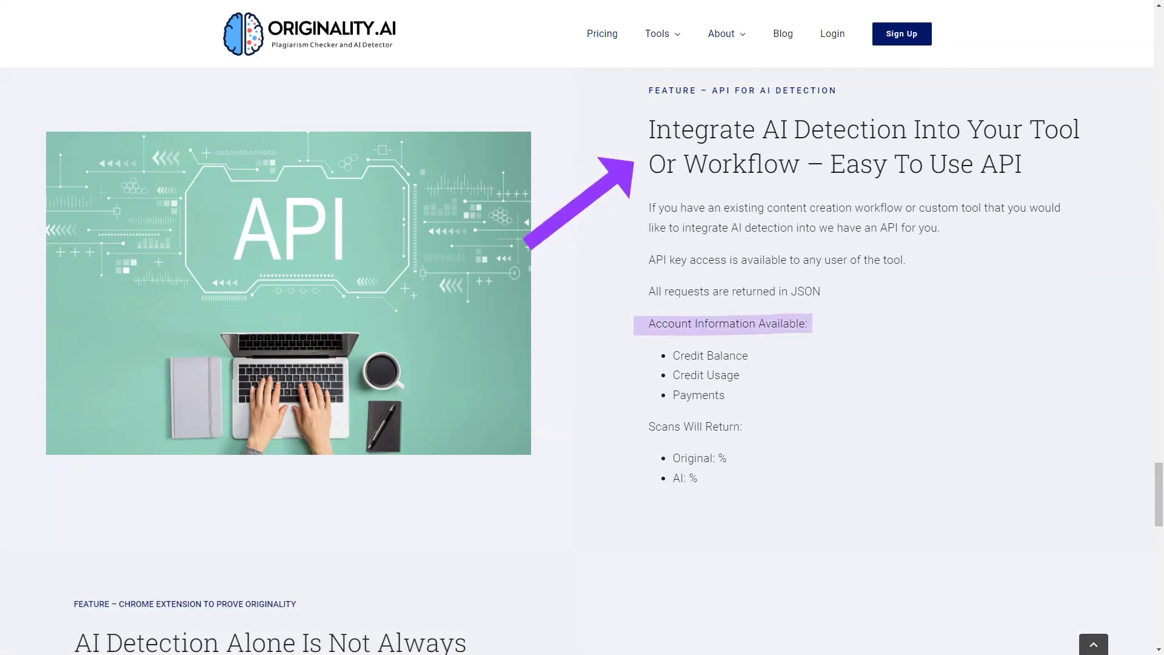
scroll(582, 365, "down", 6)
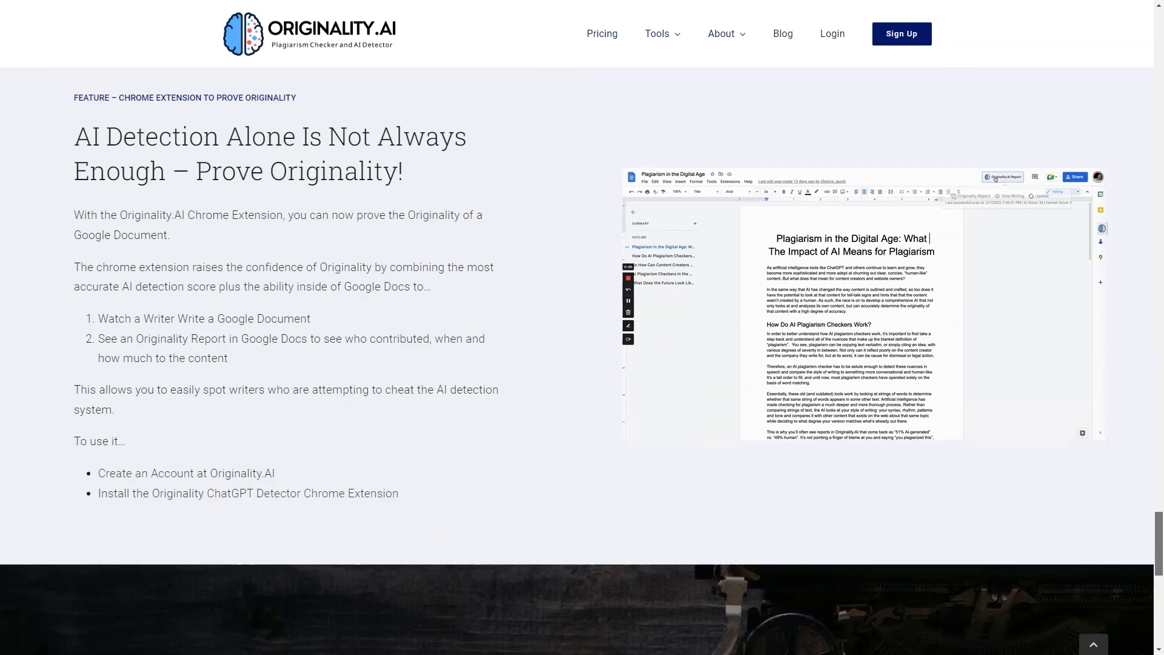
scroll(583, 364, "down", 1)
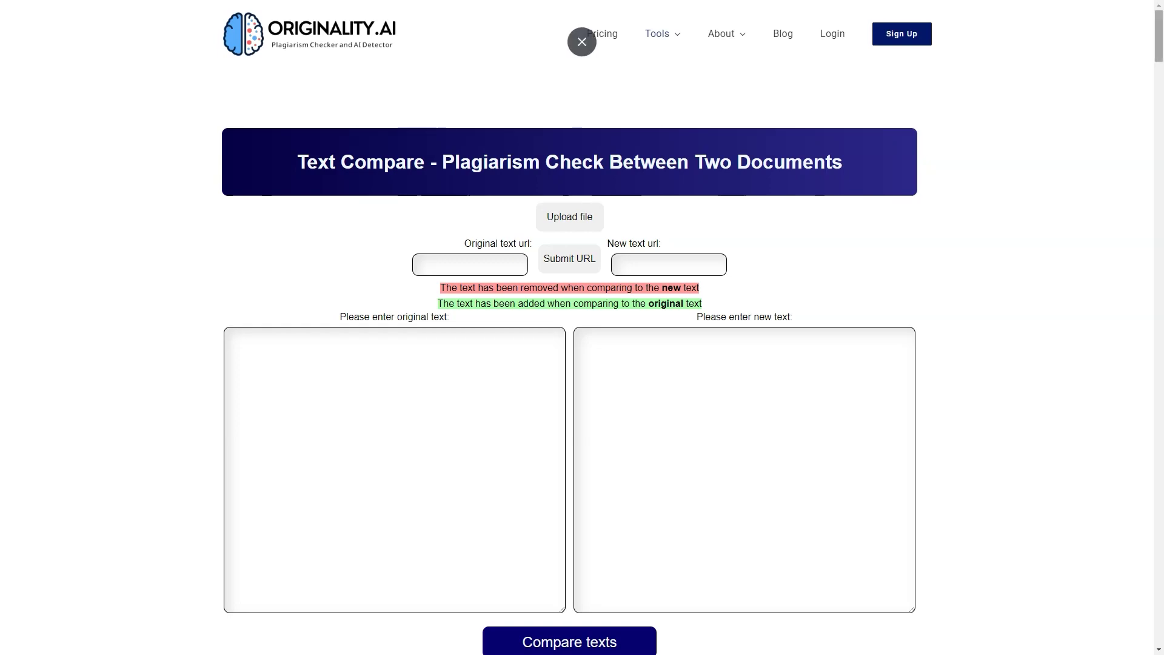
scroll(583, 364, "down", 5)
scroll(583, 364, "down", 5)
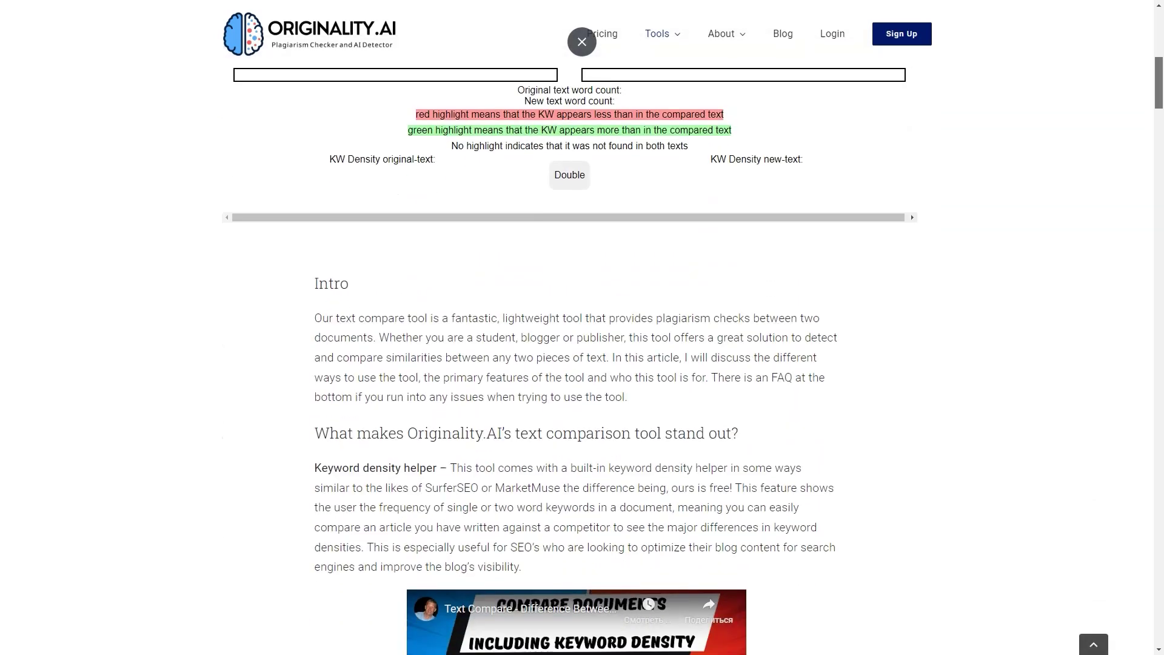
scroll(582, 364, "down", 3)
scroll(582, 365, "down", 4)
scroll(583, 364, "down", 4)
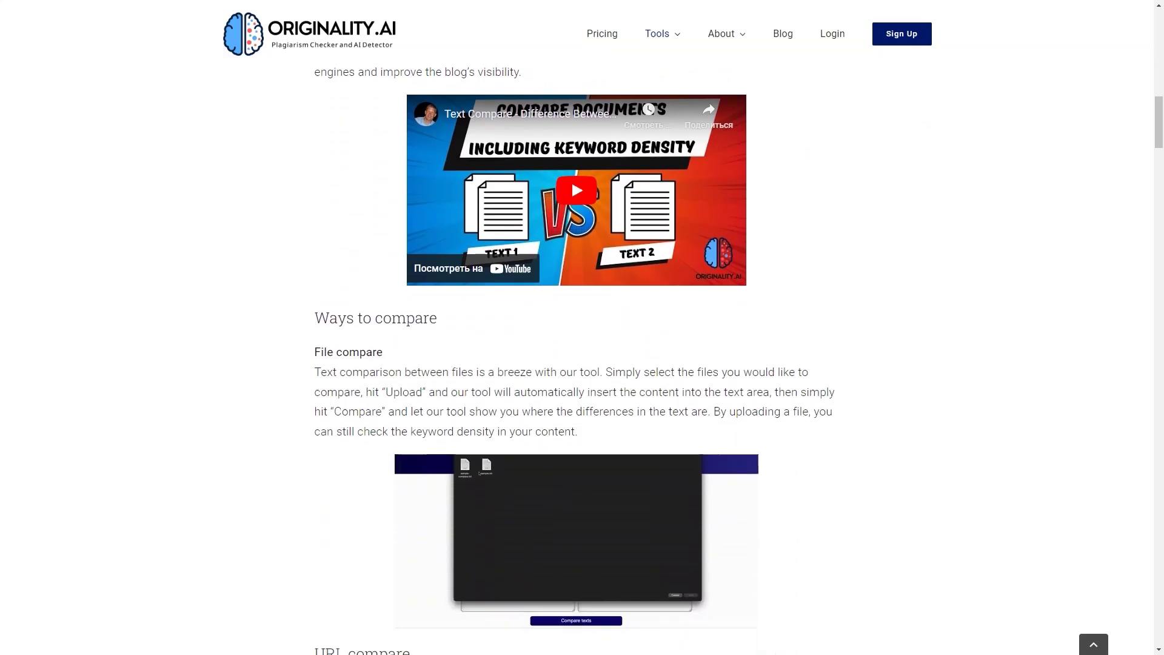
scroll(582, 365, "down", 4)
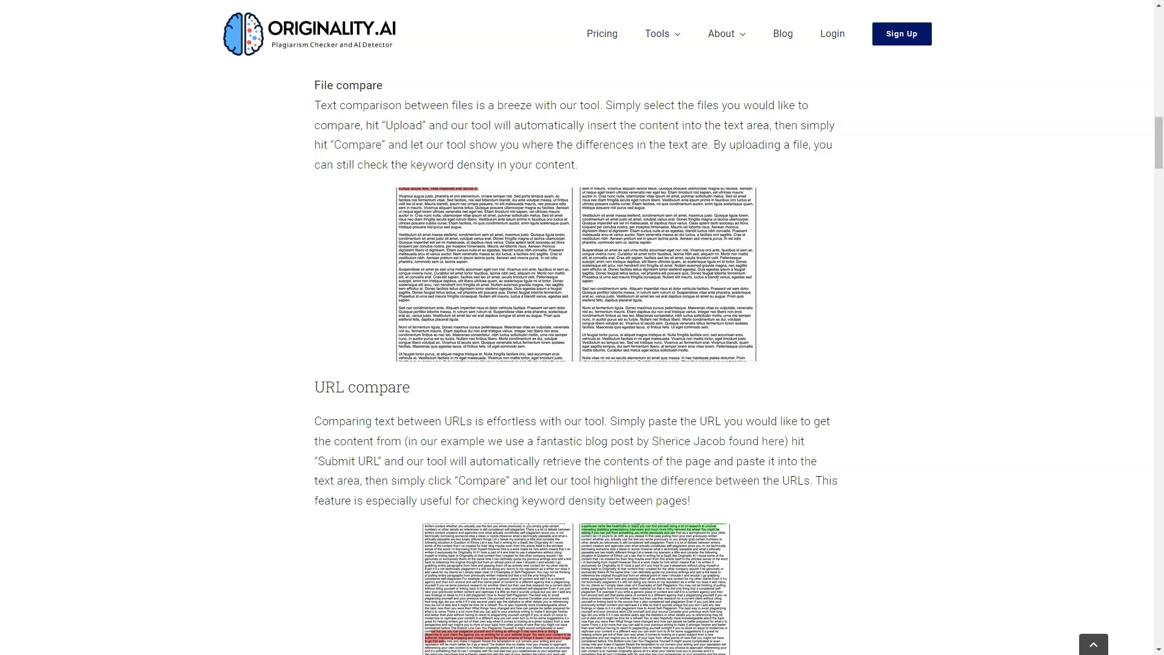
scroll(582, 364, "down", 5)
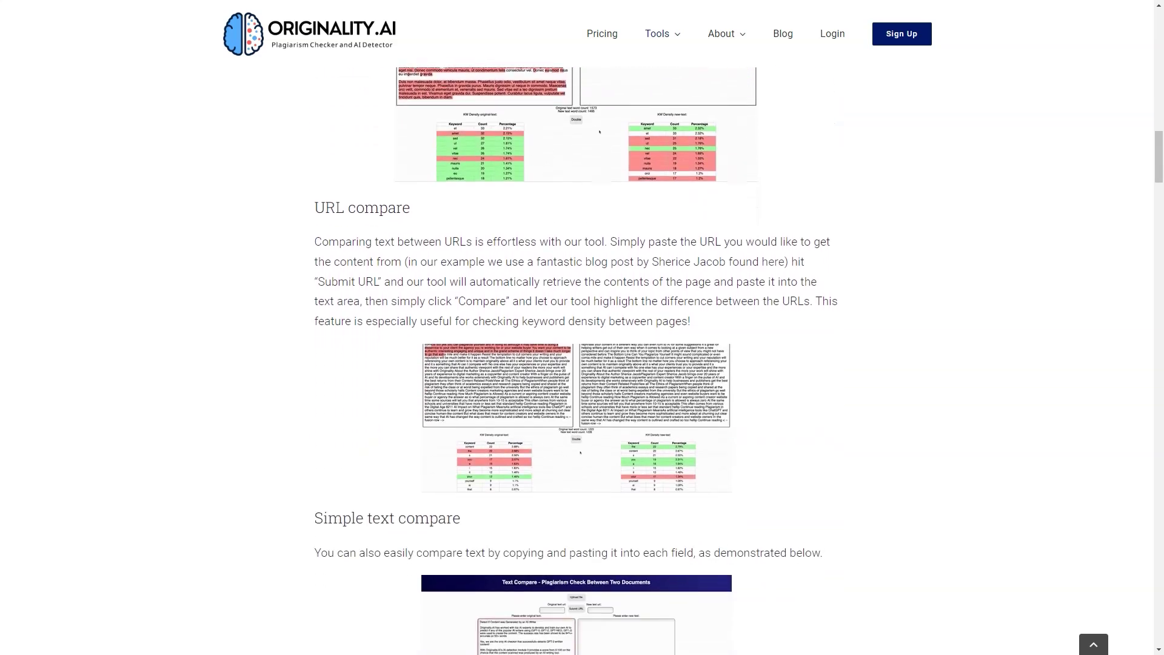
scroll(582, 364, "down", 3)
scroll(583, 363, "down", 3)
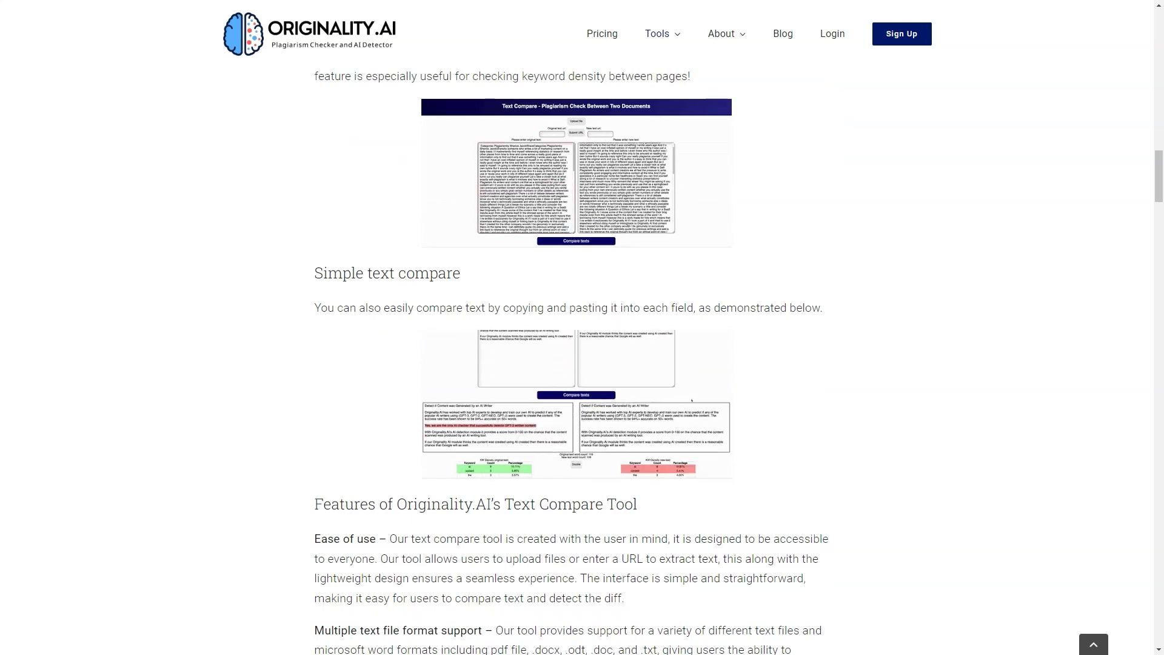
scroll(582, 364, "down", 3)
scroll(582, 365, "down", 5)
scroll(582, 364, "down", 3)
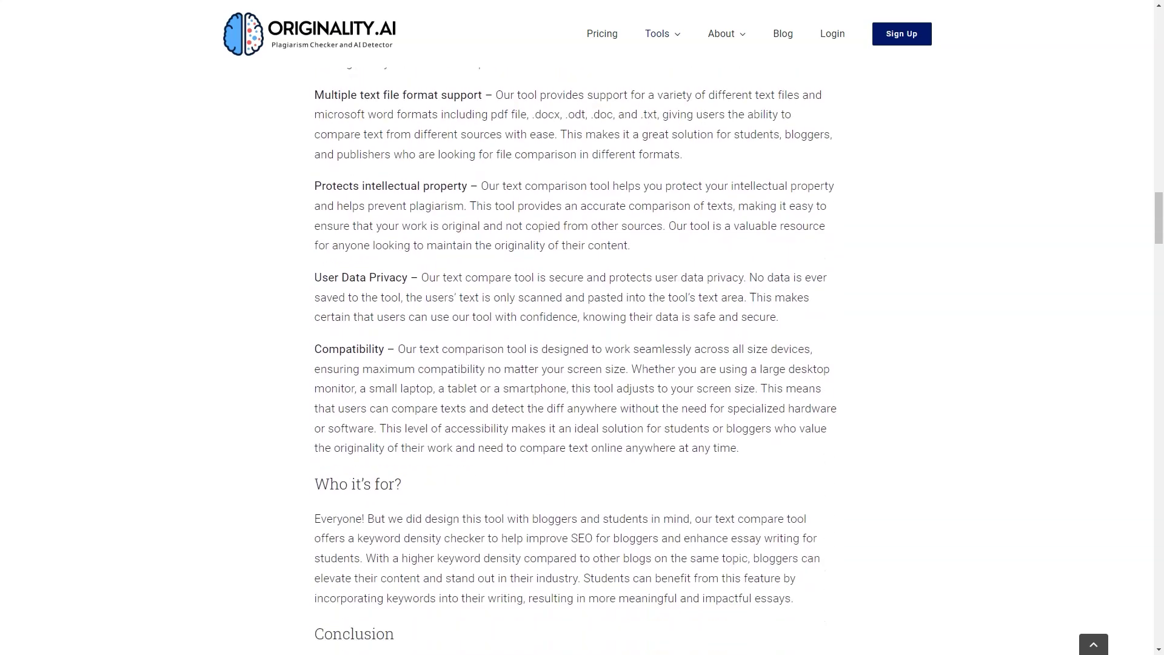
scroll(582, 364, "down", 4)
scroll(582, 364, "down", 2)
scroll(583, 364, "down", 4)
scroll(582, 364, "down", 3)
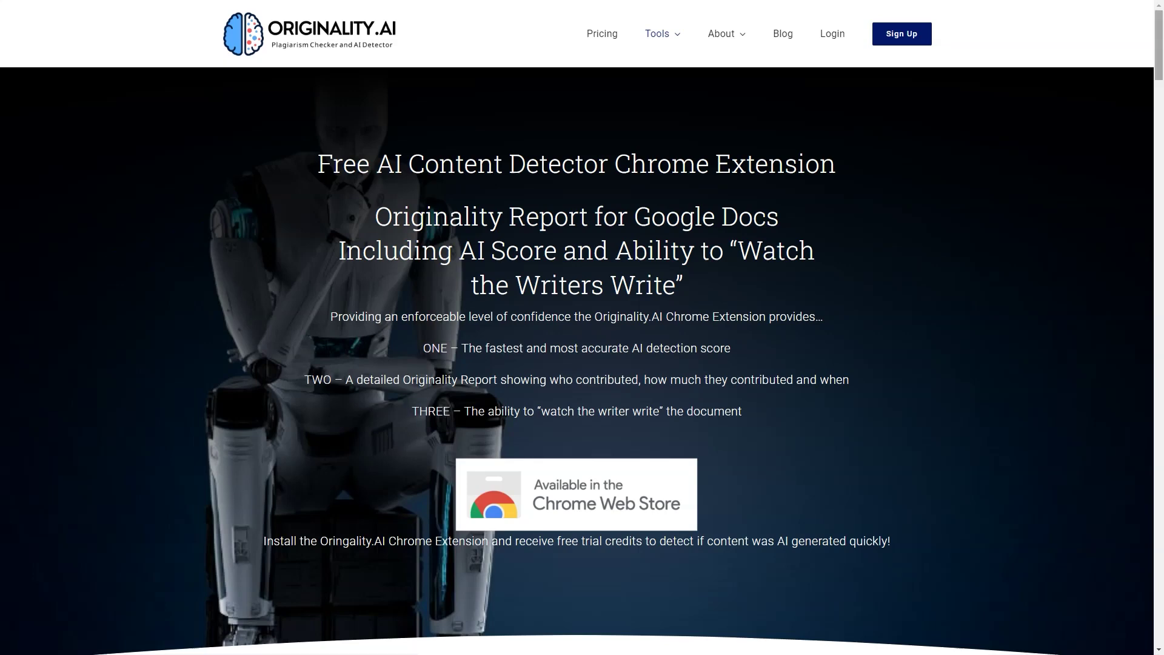
scroll(583, 364, "down", 5)
scroll(582, 364, "down", 2)
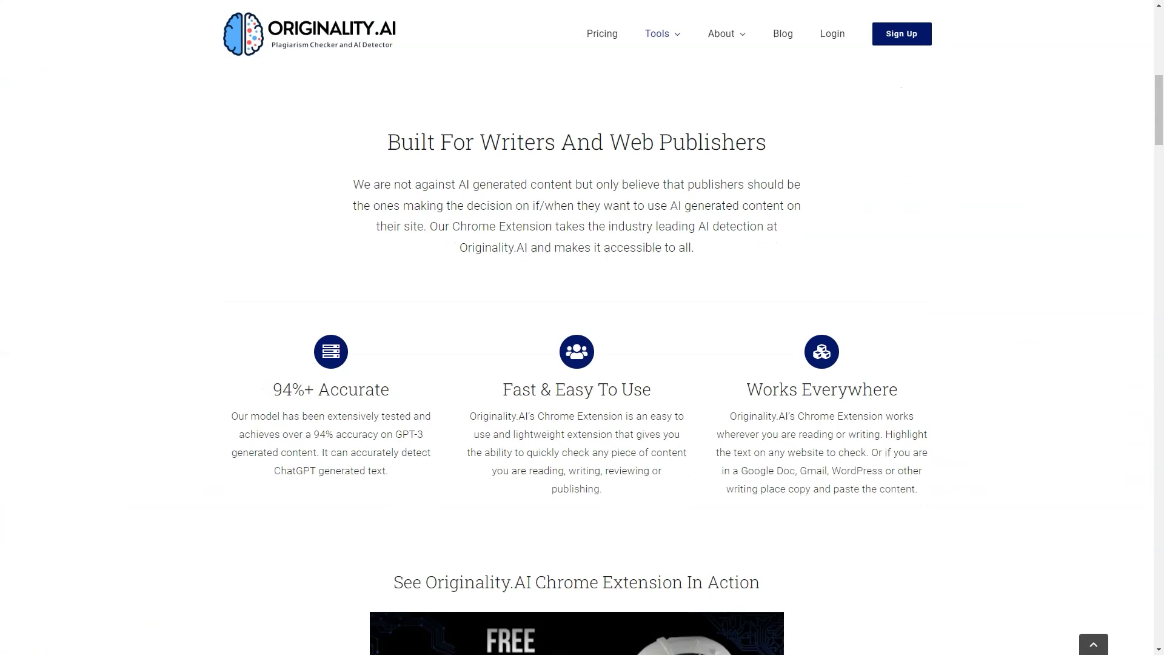
Highlight the extension's feature headings, from 'Built For Writers' to 'Works Everywhere', then clear them
left_click_drag(379, 142, 770, 142)
left_click_drag(258, 391, 351, 392)
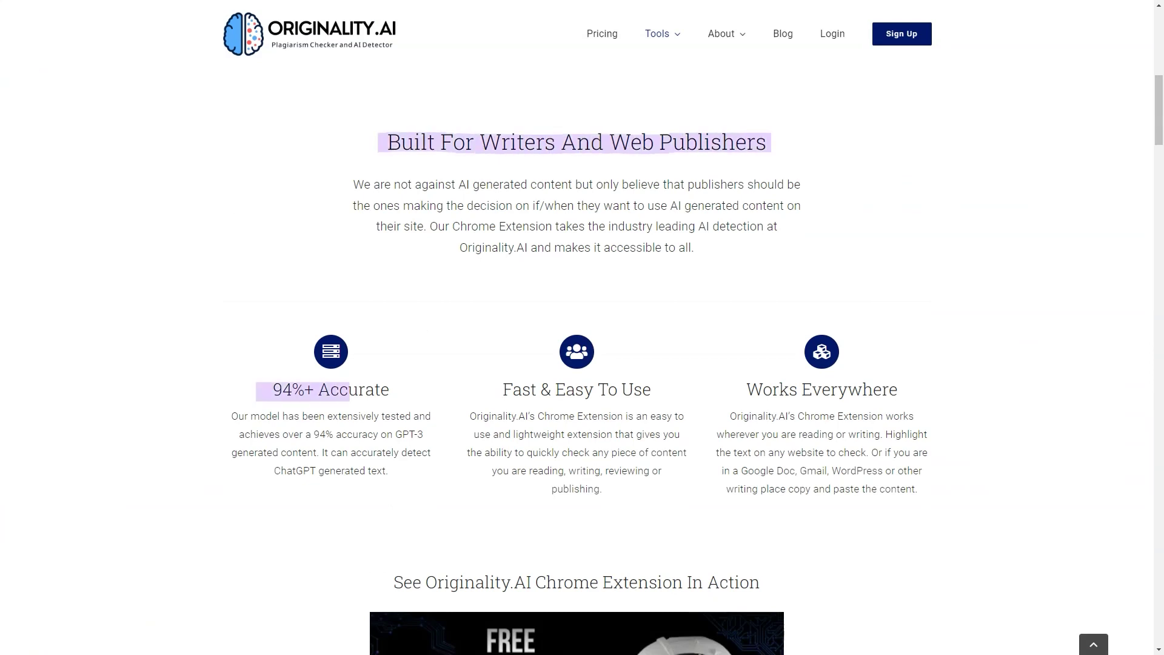
left_click_drag(482, 390, 653, 390)
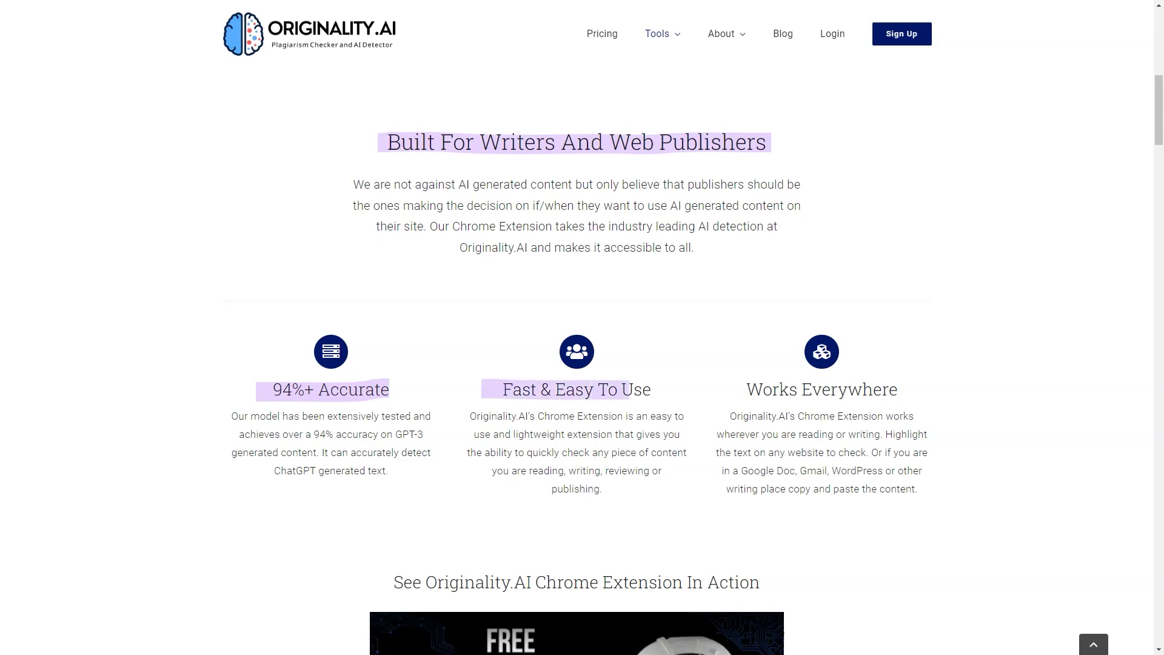
left_click_drag(724, 389, 902, 389)
key("Escape")
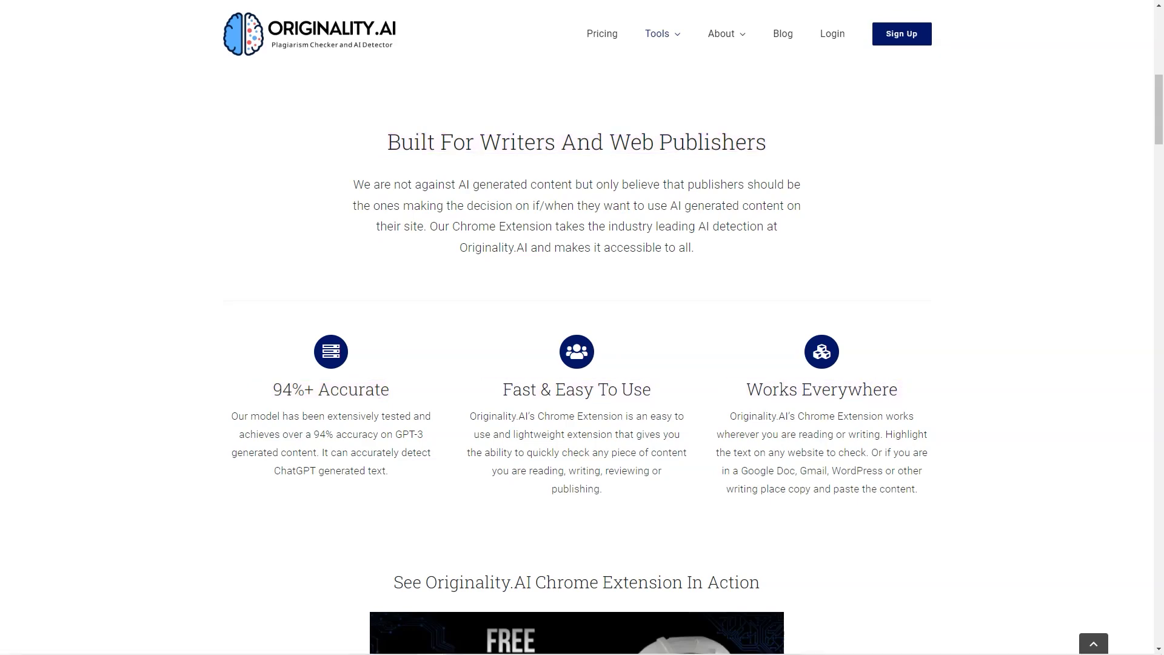
scroll(582, 365, "down", 5)
scroll(583, 364, "down", 5)
scroll(582, 365, "down", 3)
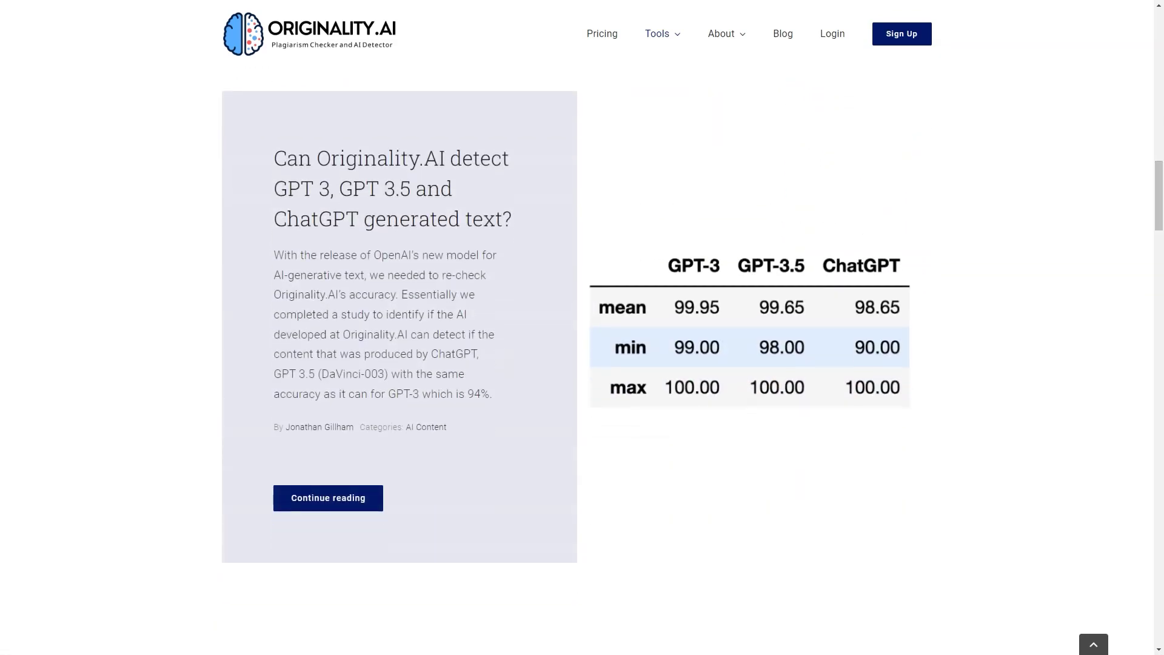
Highlight the three lines of the GPT 3, GPT 3.5 and ChatGPT detection question
left_click_drag(269, 162, 502, 160)
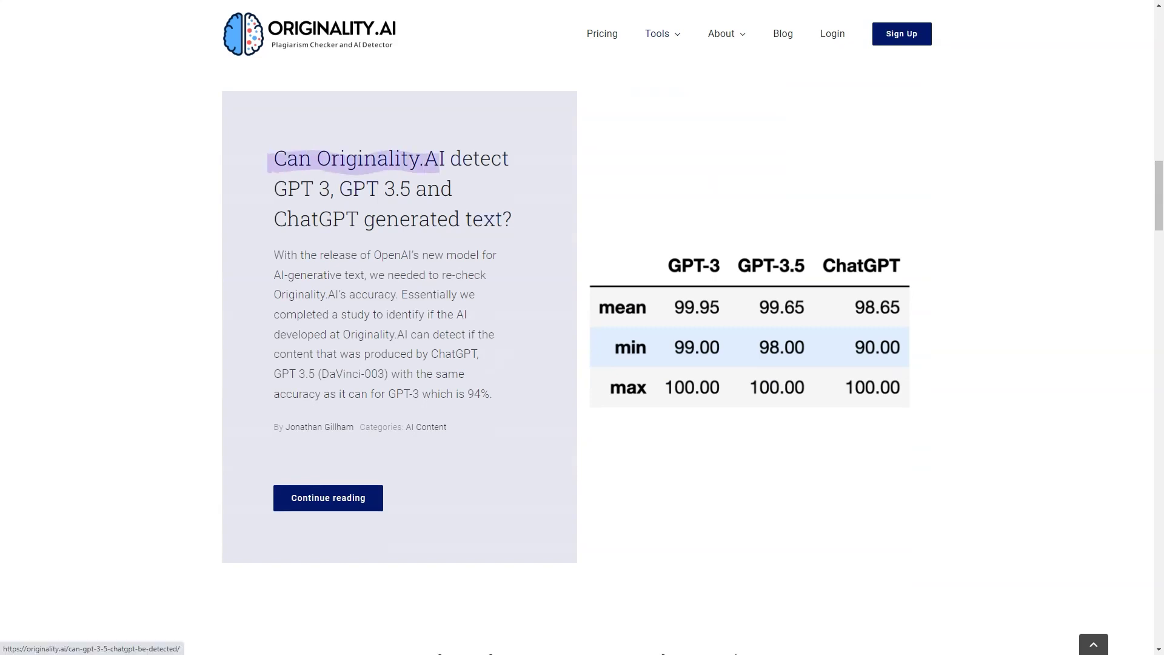
left_click_drag(258, 190, 450, 189)
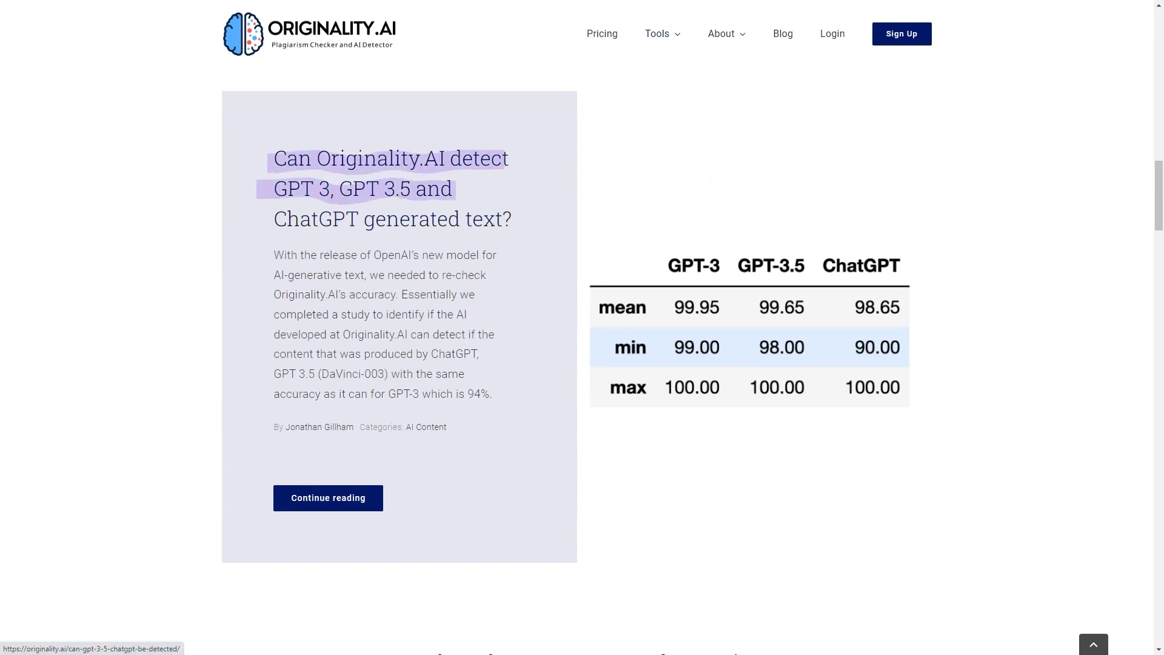
left_click_drag(266, 220, 510, 222)
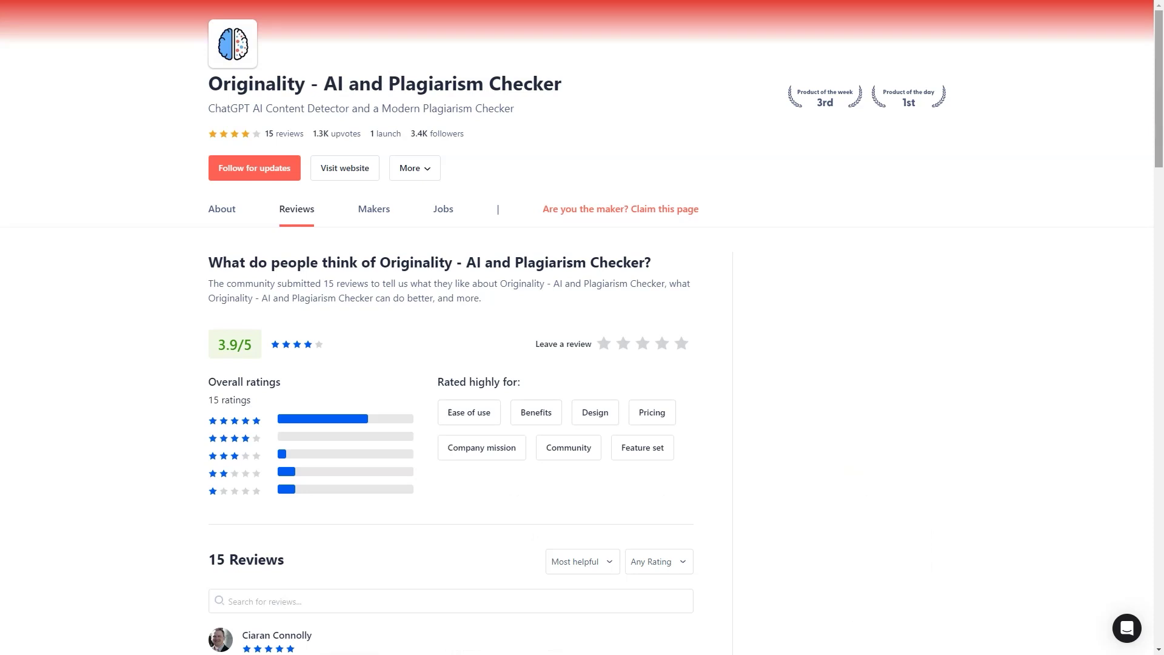
scroll(582, 364, "down", 6)
scroll(583, 364, "down", 6)
scroll(582, 364, "down", 4)
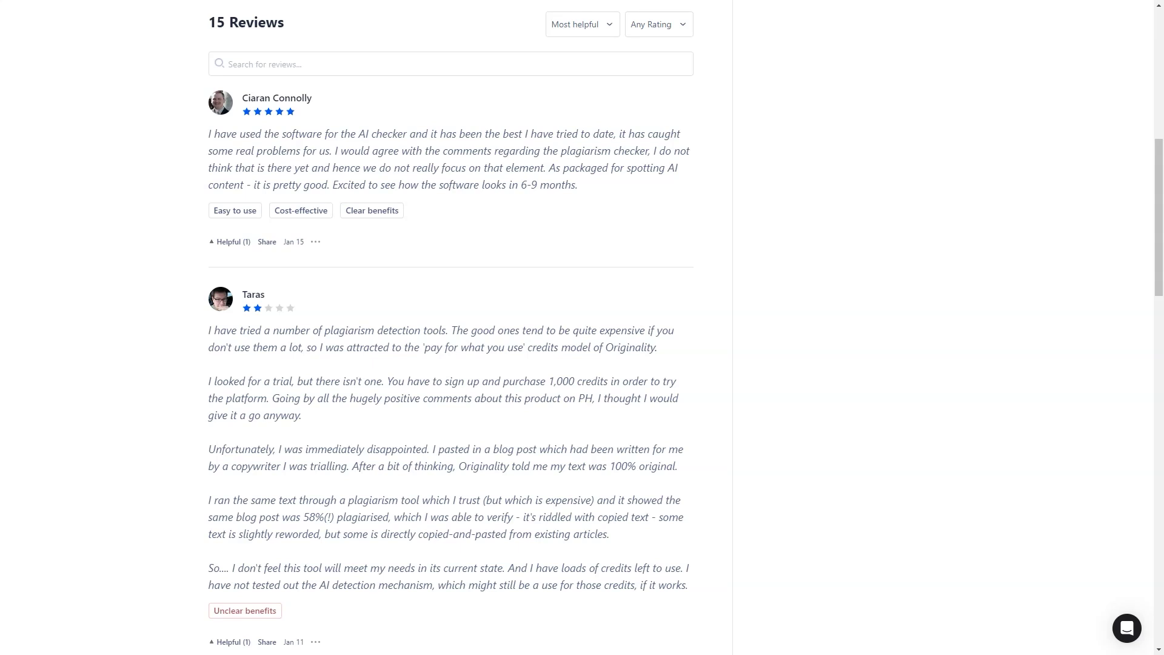
Mark the first Originality review's praise for spotting AI content, then clear the selection
mouse_move(533, 168)
left_mouse_down()
mouse_move(665, 168)
mouse_move(326, 185)
left_mouse_up()
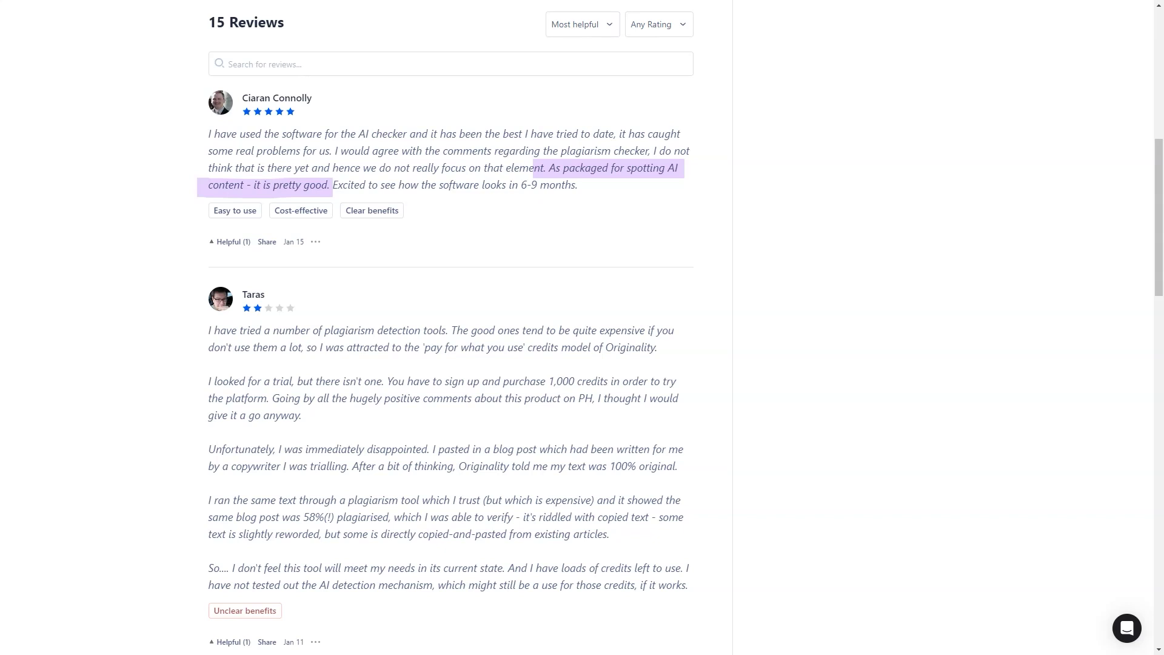
left_click(582, 364)
scroll(583, 365, "down", 3)
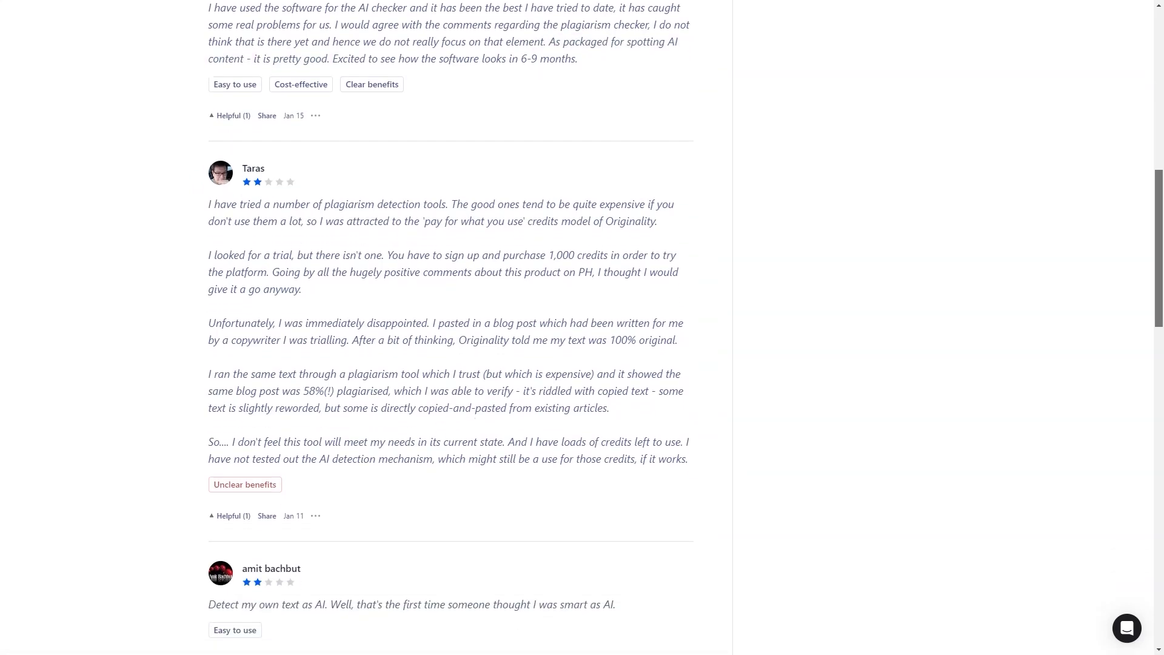
scroll(582, 364, "down", 3)
scroll(583, 364, "down", 3)
scroll(583, 364, "down", 3)
scroll(583, 363, "down", 2)
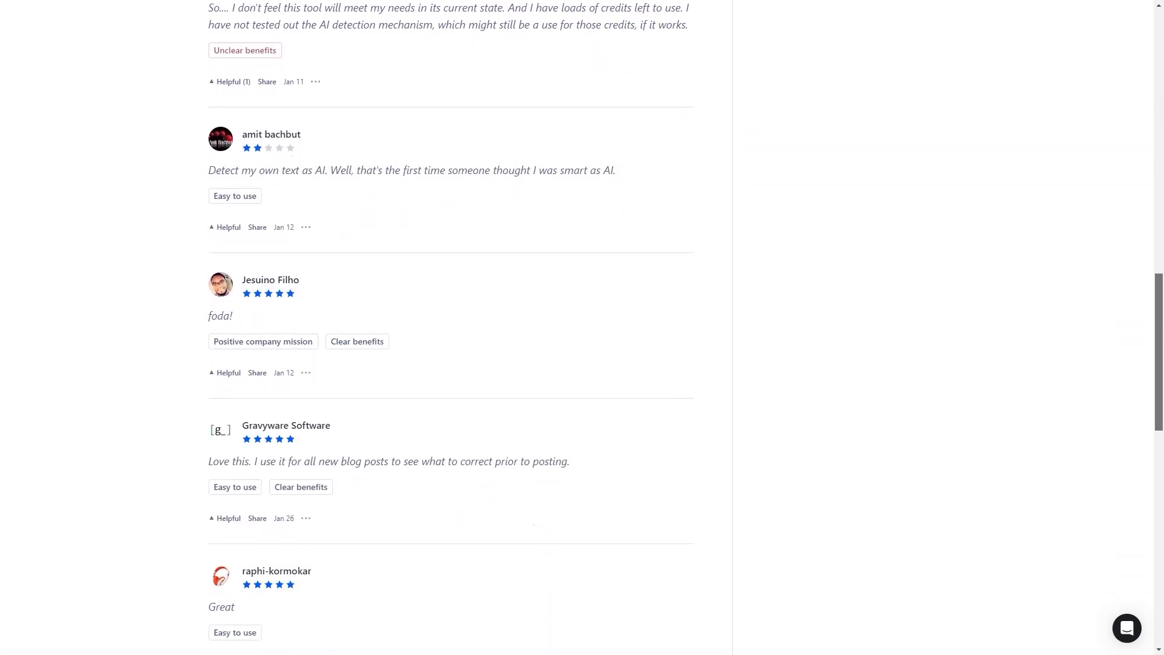
scroll(583, 364, "down", 1)
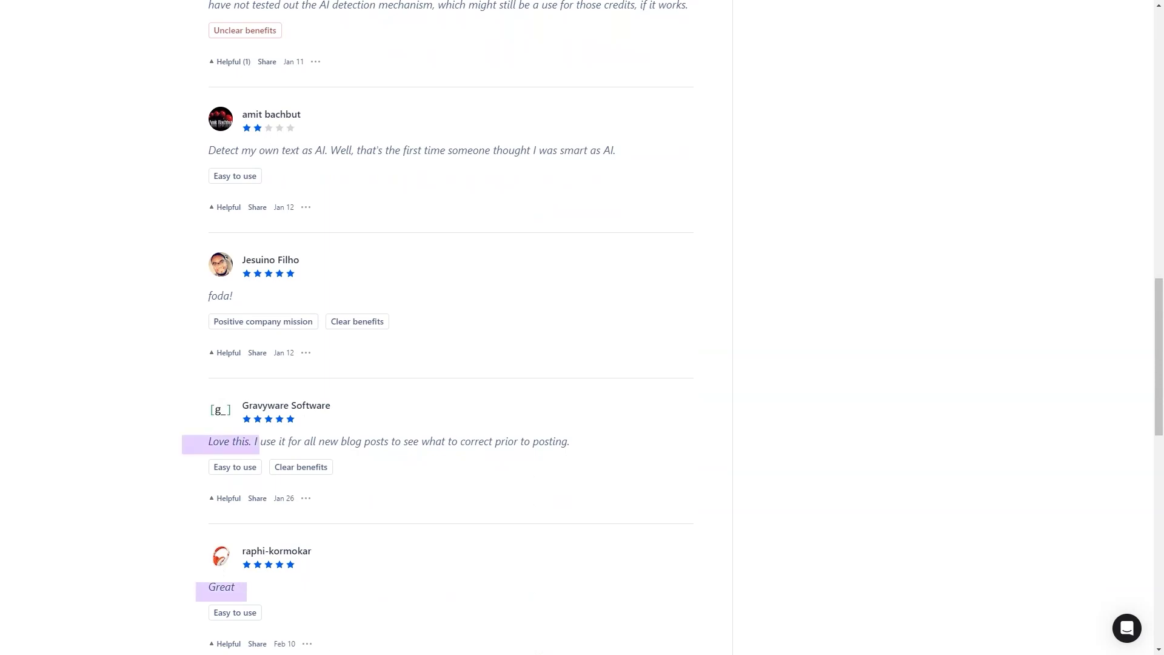
scroll(583, 364, "down", 3)
scroll(582, 364, "down", 3)
scroll(582, 364, "down", 2)
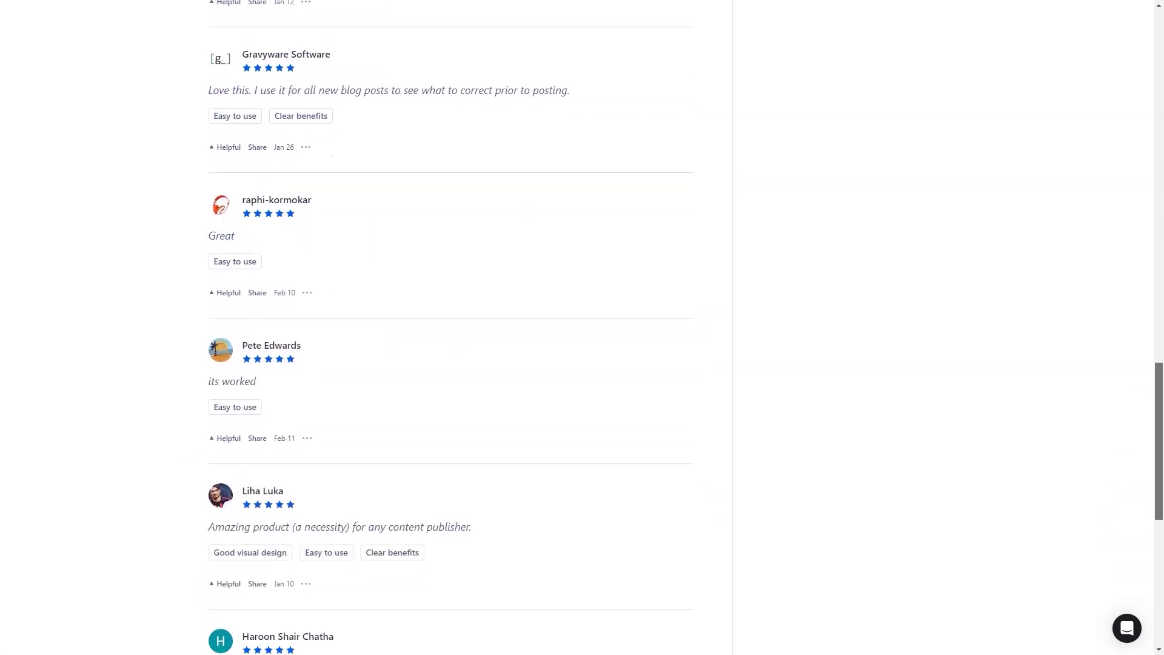
scroll(582, 364, "down", 1)
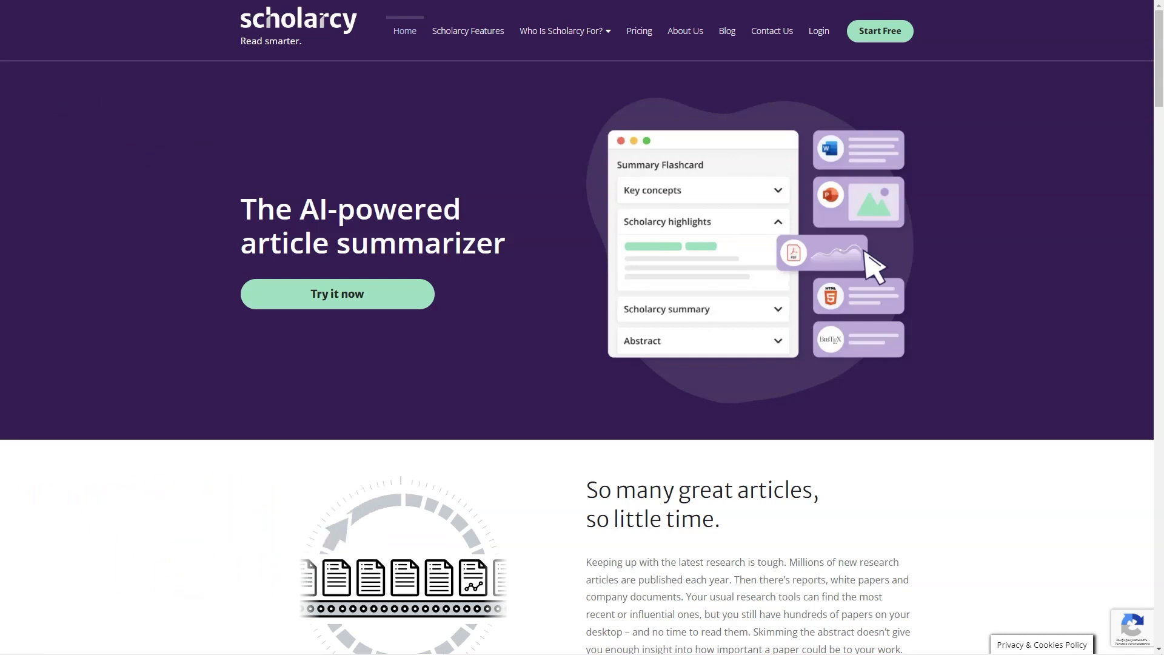
scroll(583, 364, "down", 4)
scroll(582, 364, "down", 4)
scroll(582, 364, "down", 2)
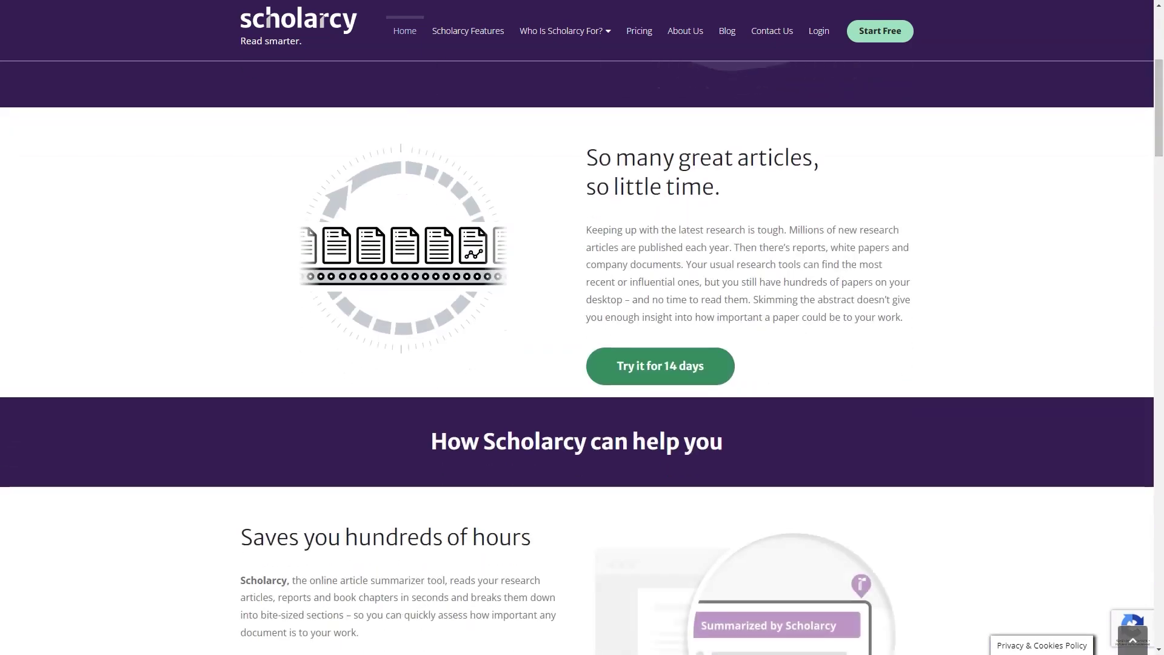
Highlight a line of text near the top of the Scholarcy homepage
left_click_drag(583, 159, 769, 158)
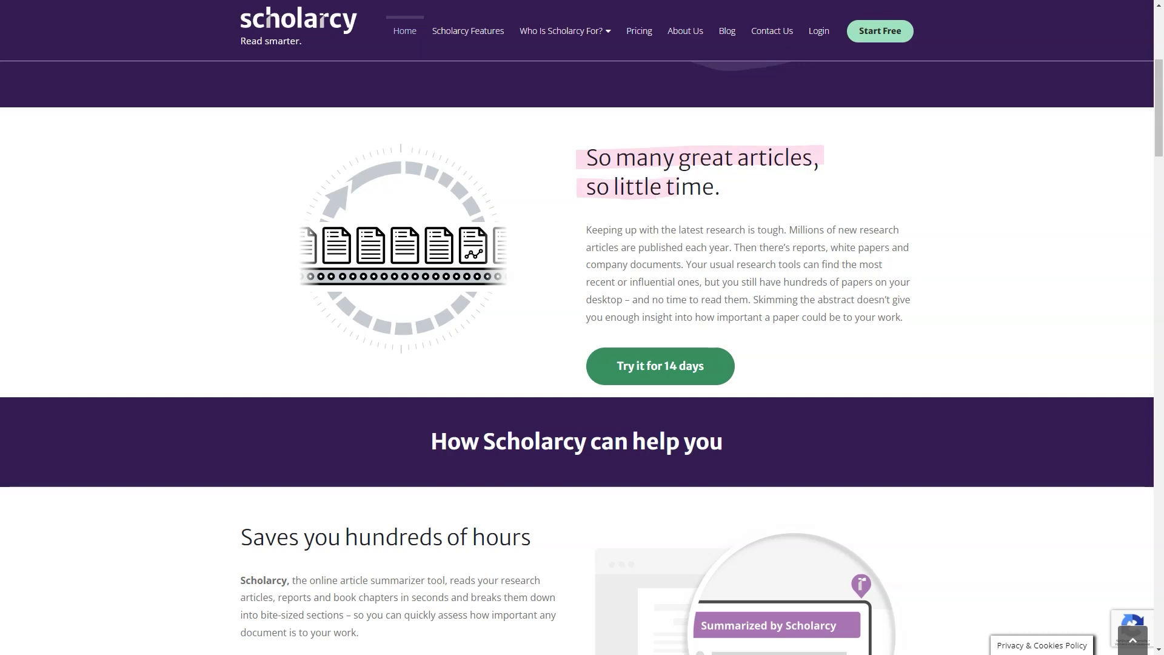
scroll(582, 364, "down", 4)
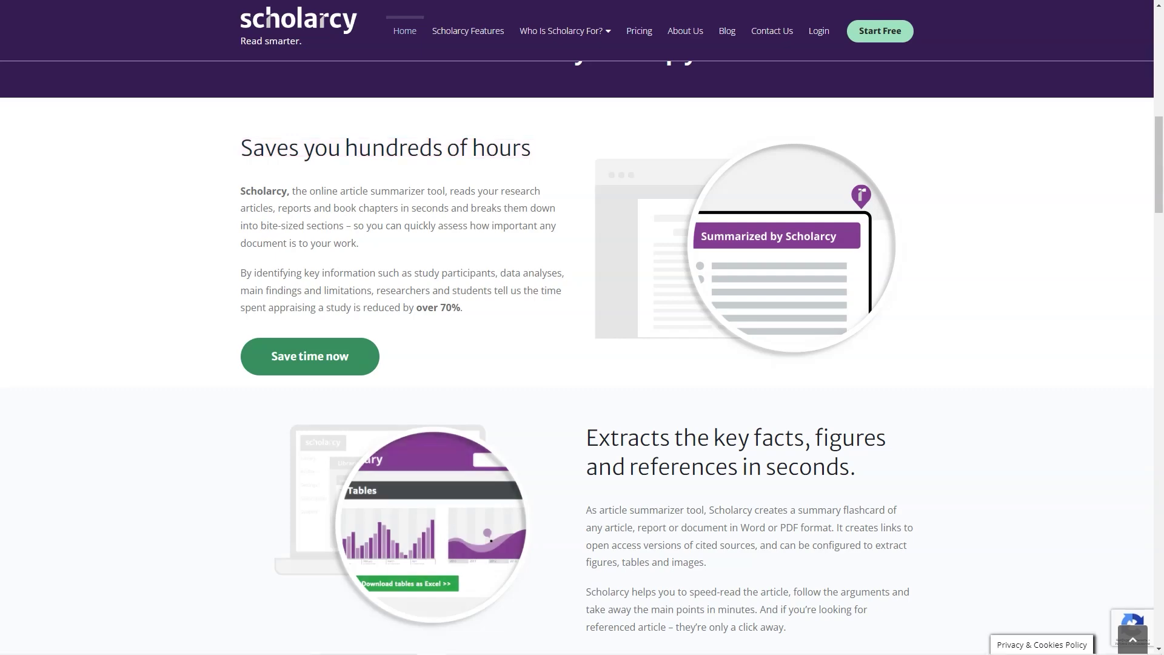
scroll(583, 364, "down", 3)
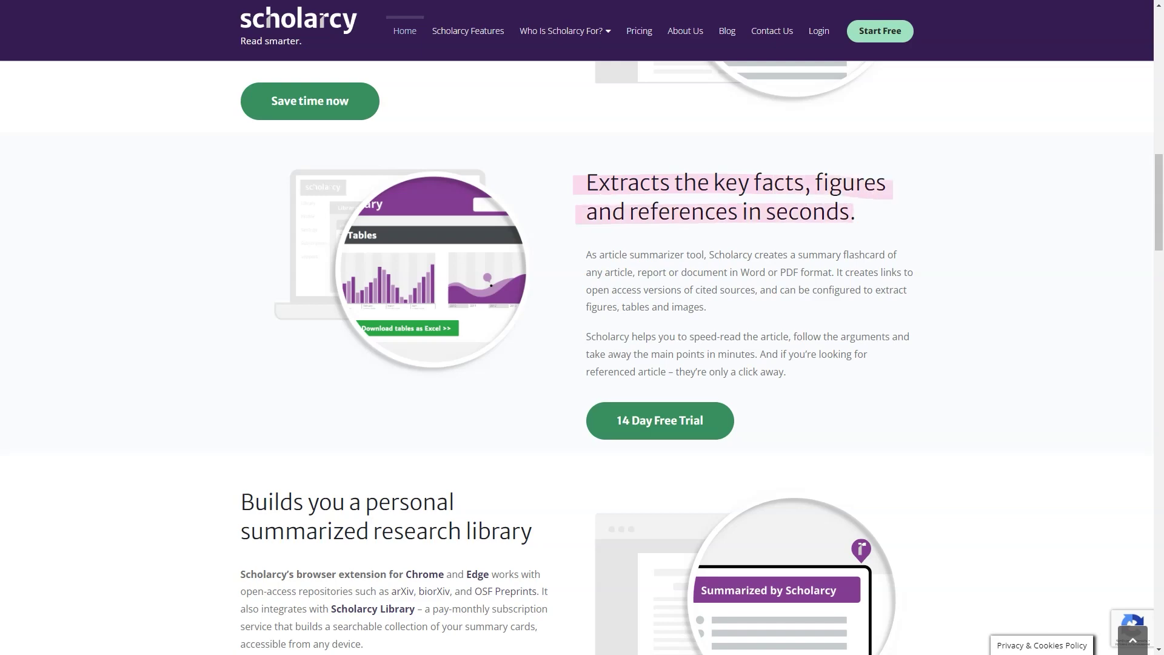
scroll(582, 365, "down", 4)
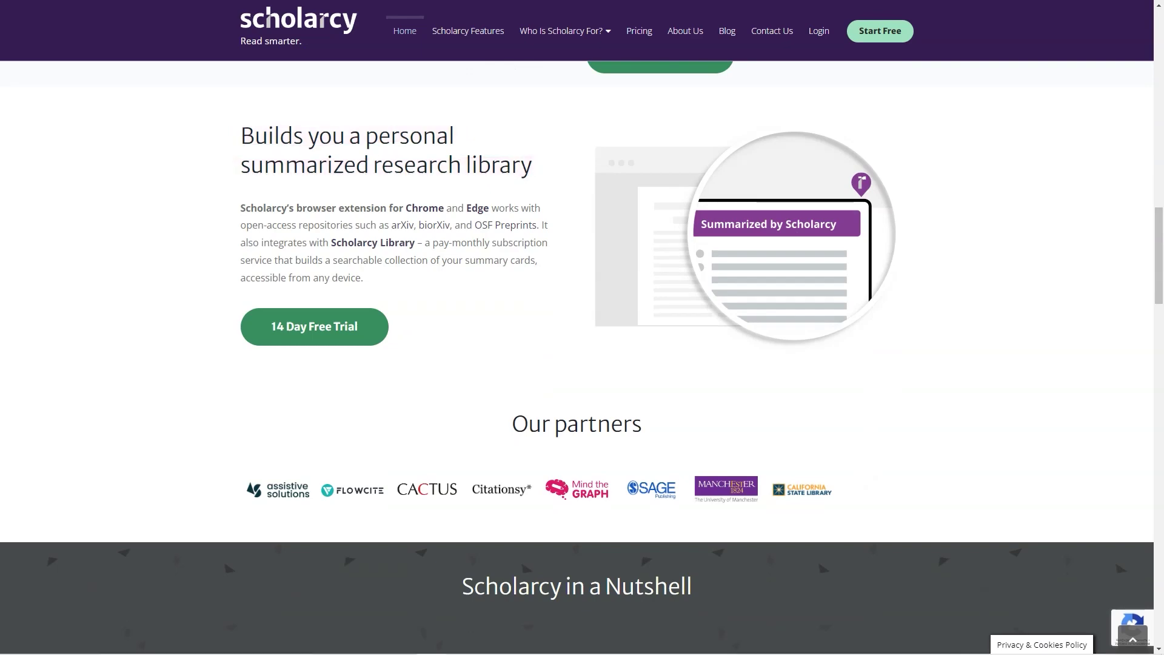
scroll(583, 365, "down", 5)
scroll(583, 364, "down", 6)
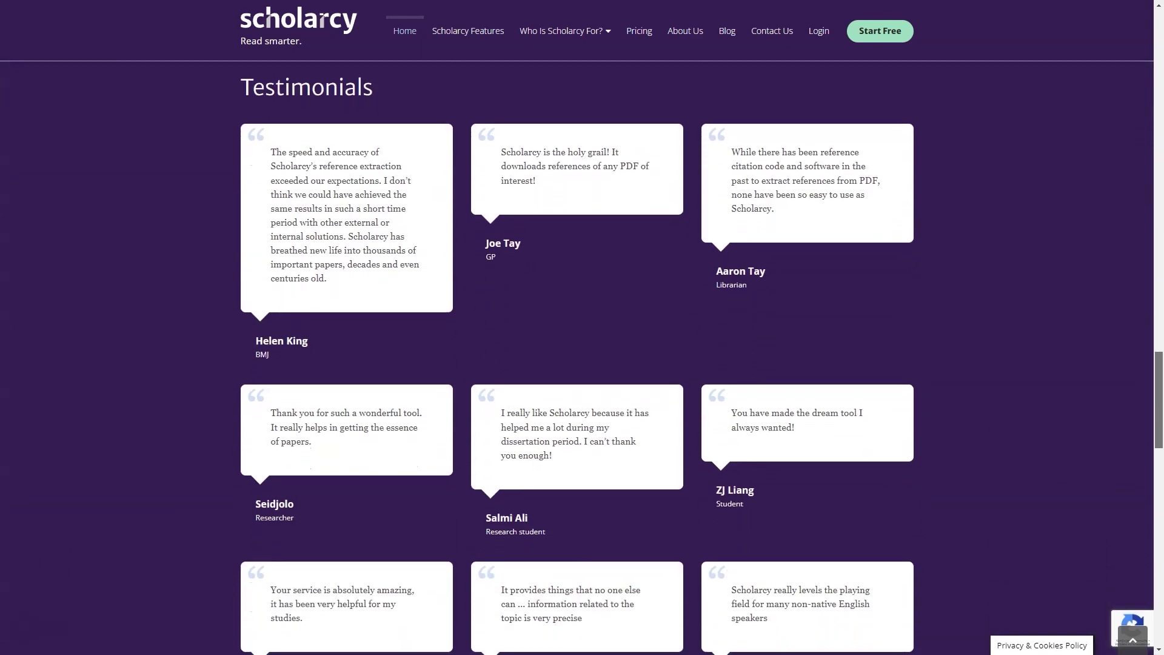
scroll(582, 364, "down", 6)
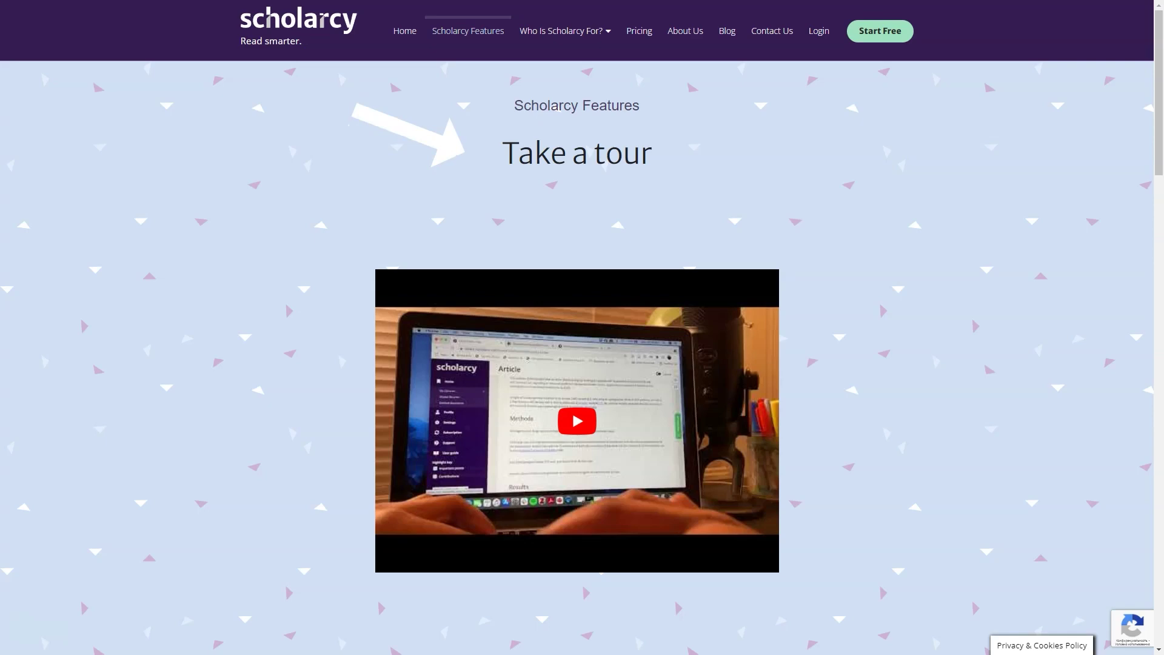
scroll(583, 364, "down", 1)
scroll(583, 364, "down", 3)
scroll(582, 364, "down", 3)
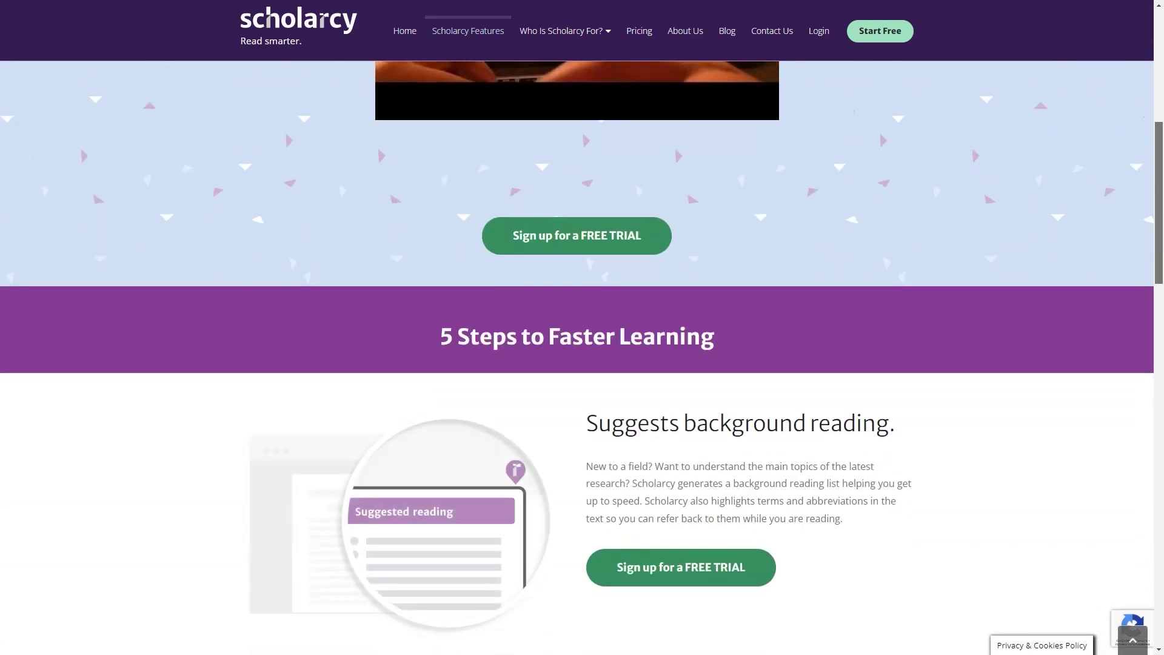
scroll(583, 364, "down", 3)
scroll(583, 364, "down", 2)
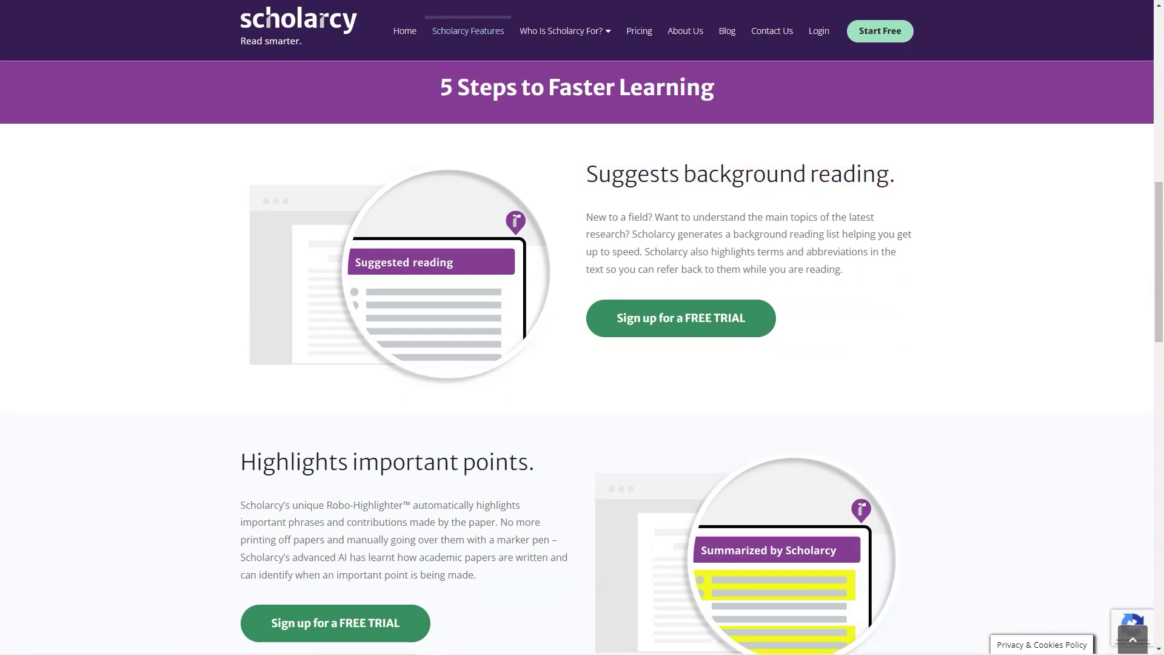
scroll(583, 364, "down", 3)
scroll(582, 365, "down", 3)
scroll(582, 364, "down", 1)
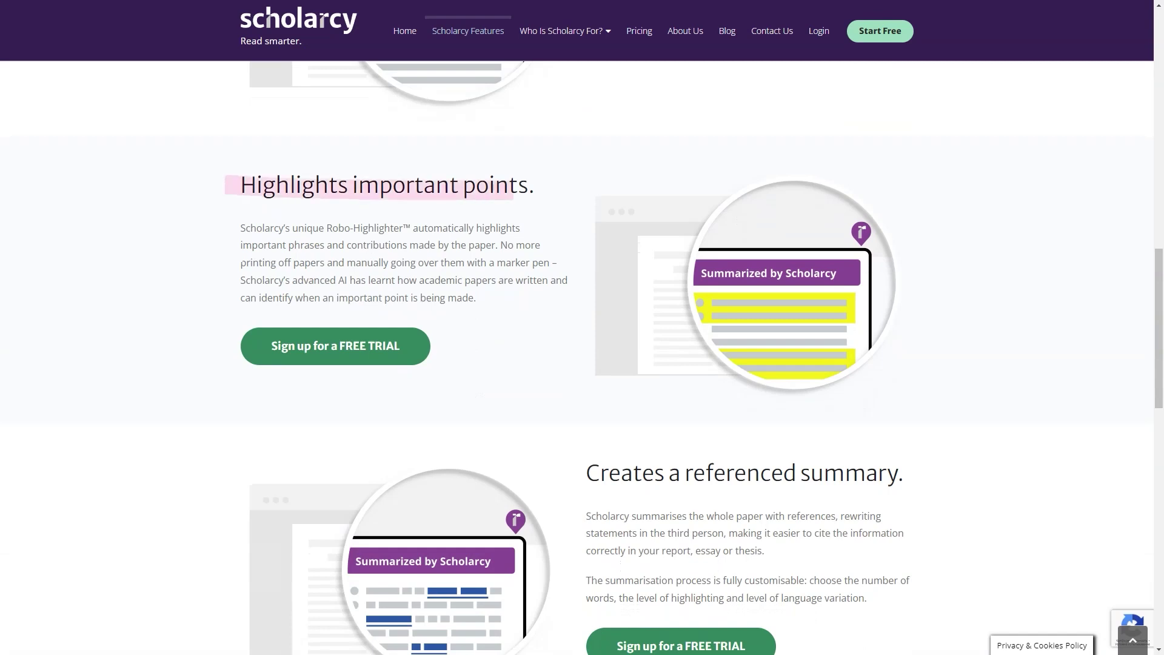
scroll(582, 364, "down", 3)
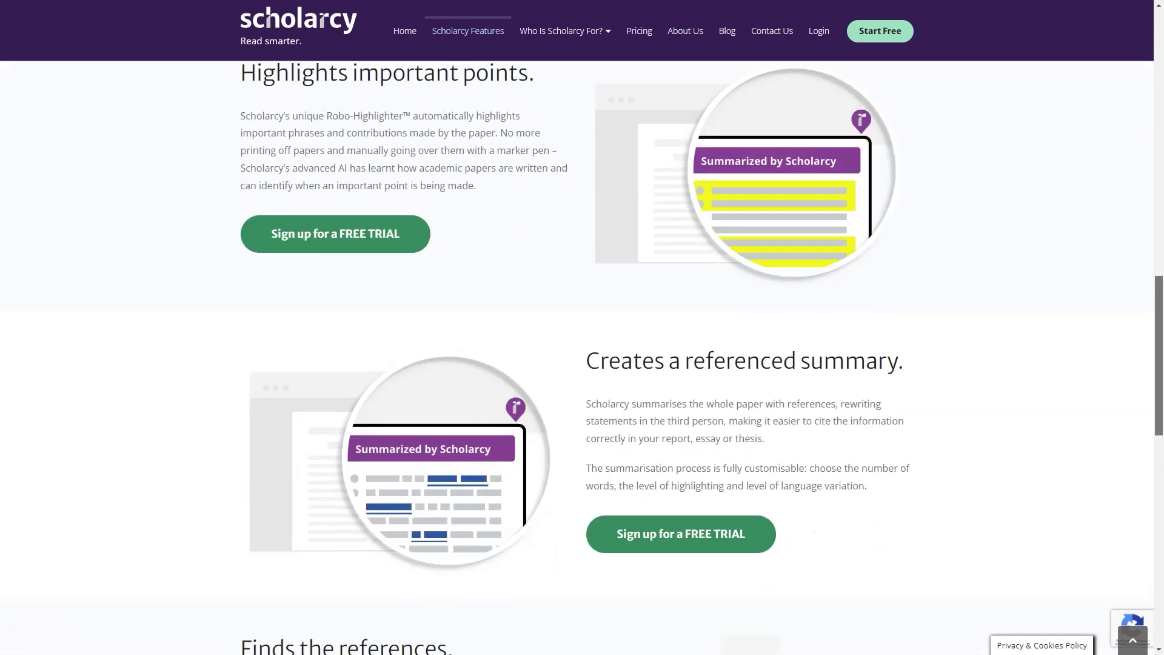
scroll(582, 365, "down", 3)
scroll(583, 364, "down", 1)
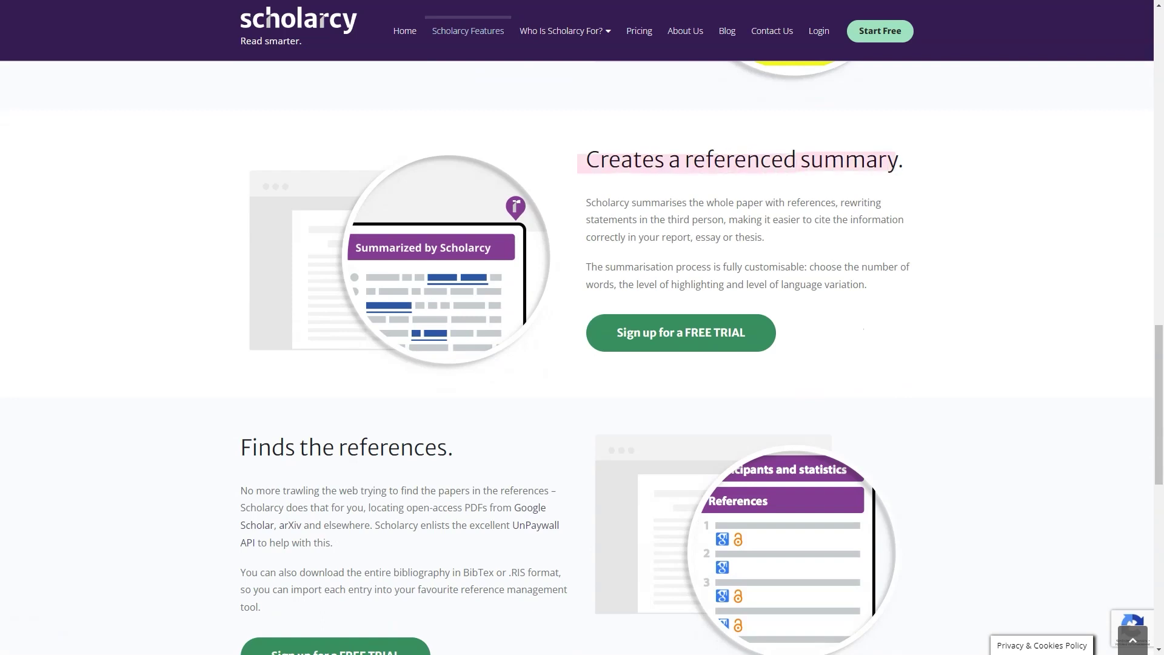
scroll(583, 364, "down", 2)
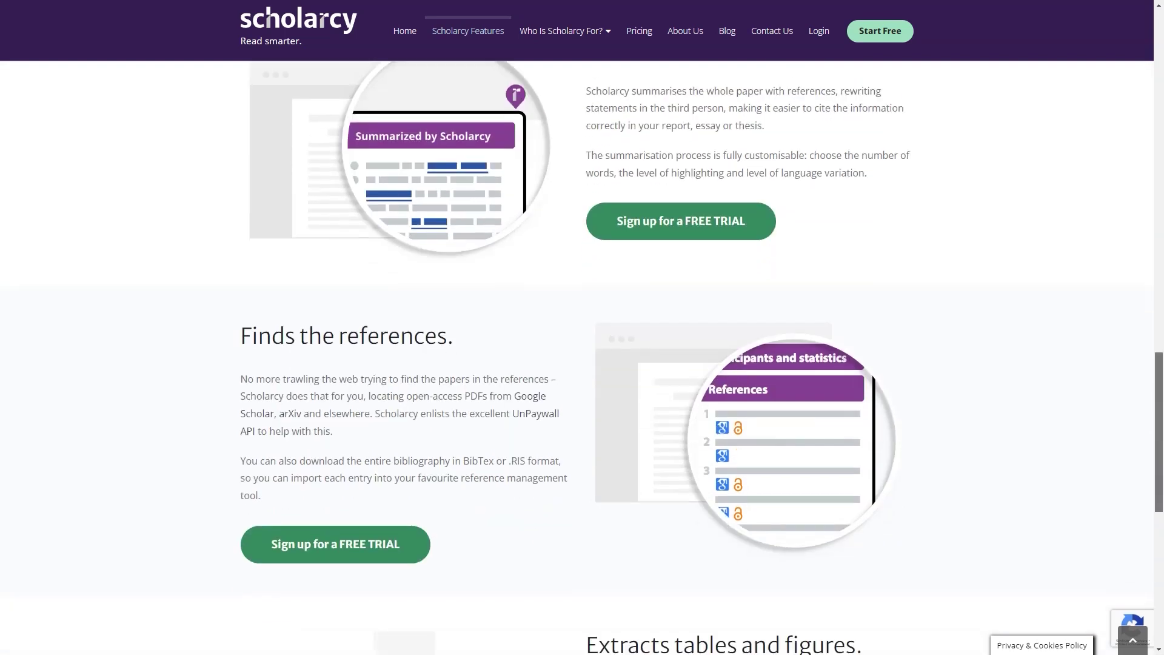
scroll(582, 365, "down", 2)
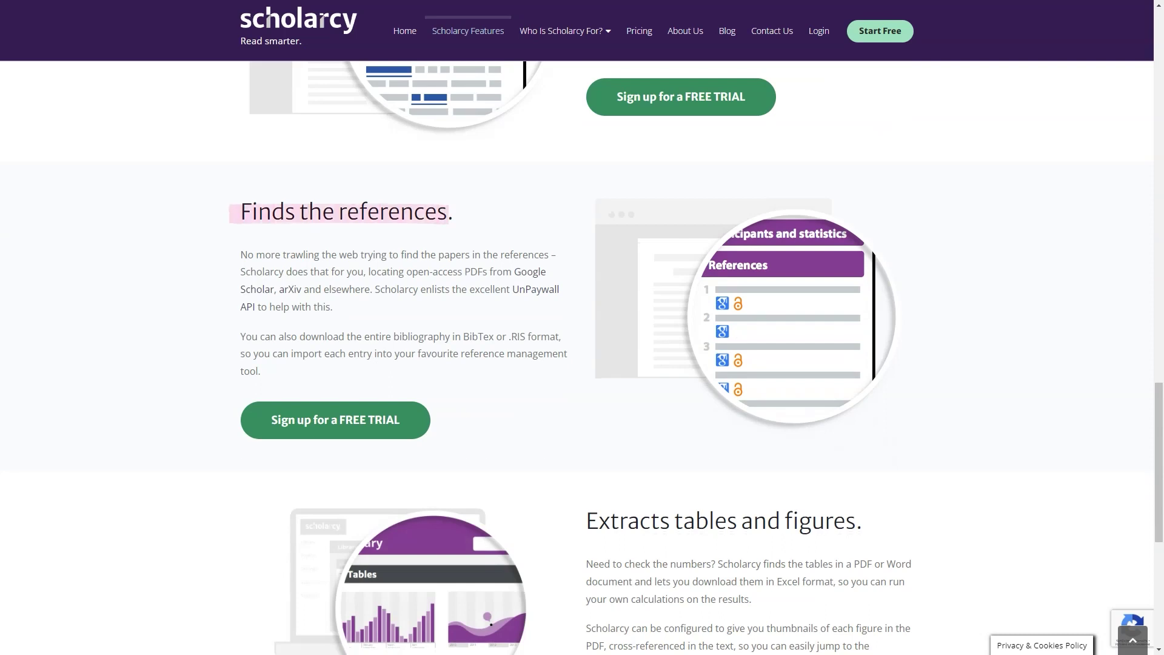
scroll(582, 365, "down", 4)
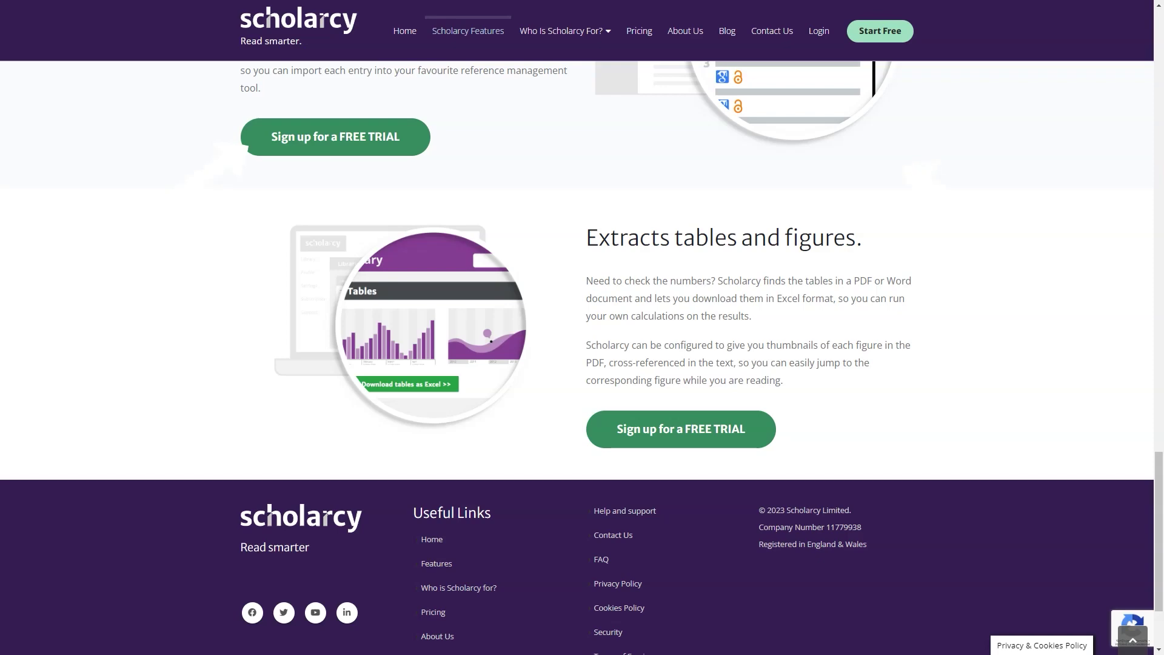
scroll(582, 328, "down", 5)
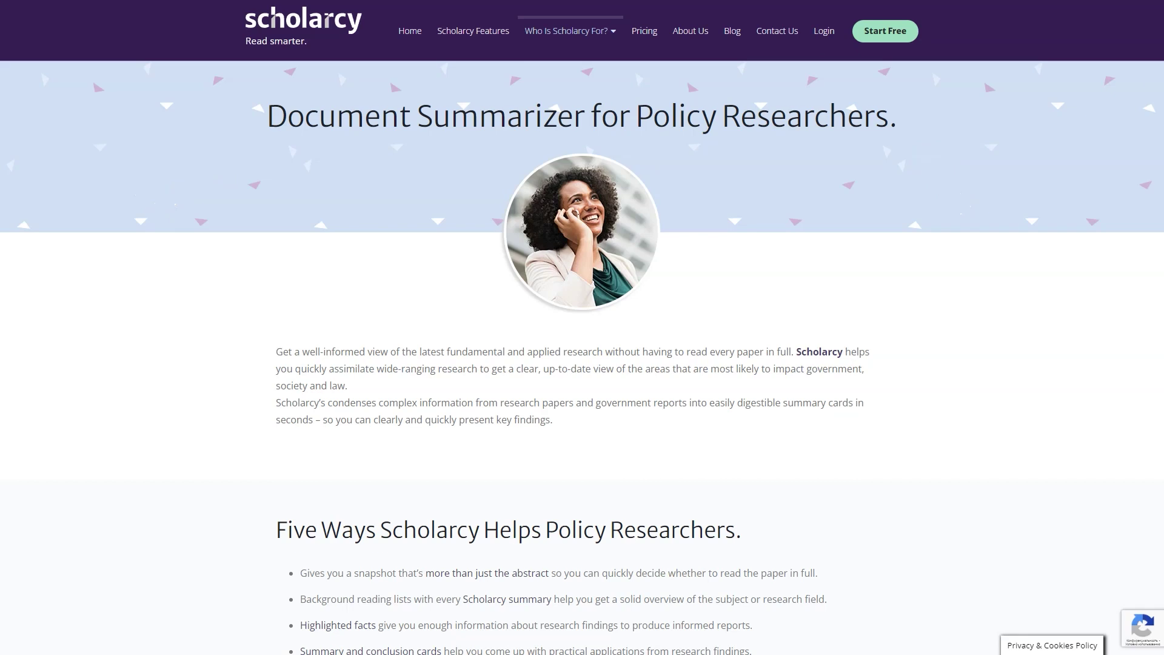
scroll(583, 364, "down", 2)
scroll(583, 364, "down", 2)
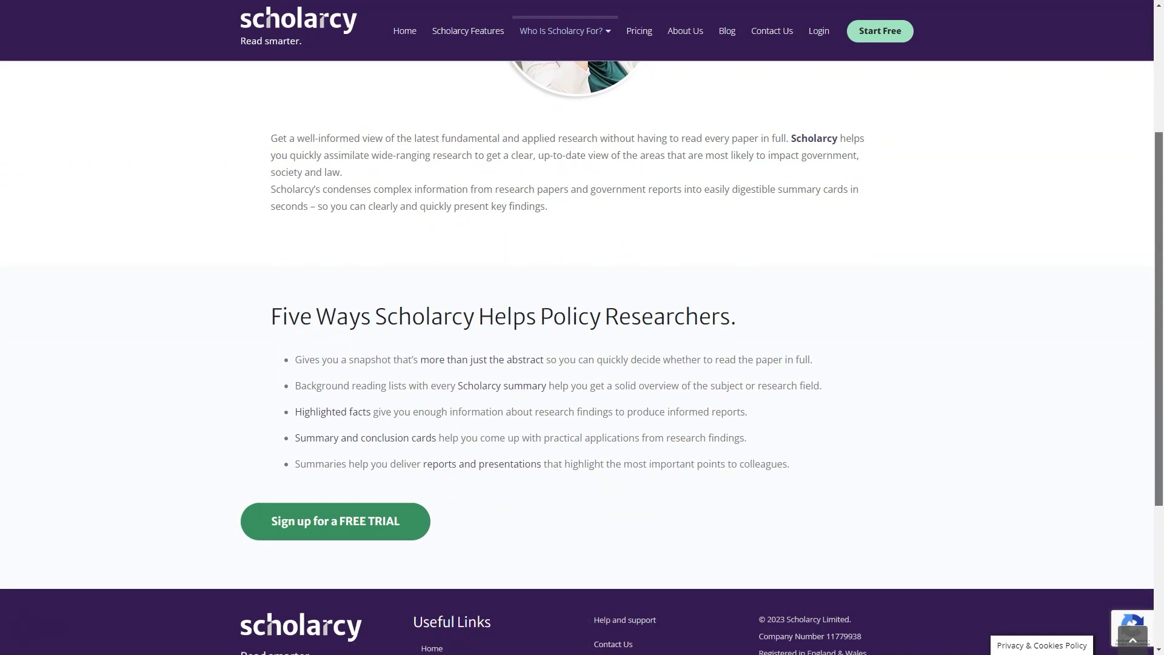
scroll(583, 364, "down", 1)
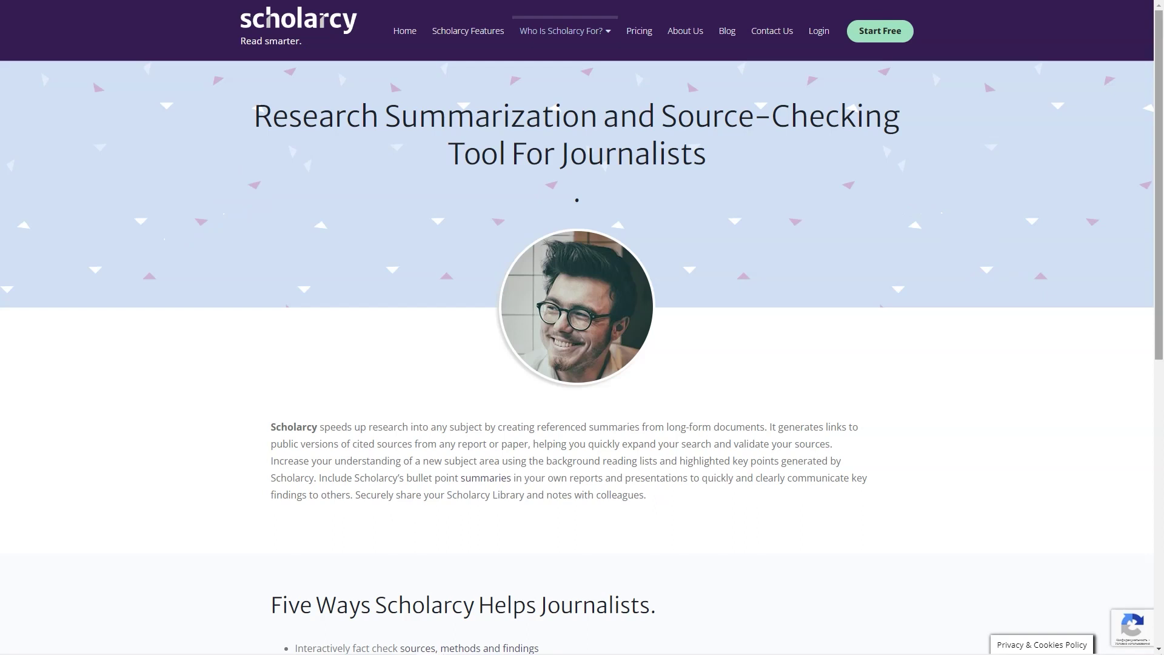
scroll(582, 364, "down", 3)
scroll(583, 364, "down", 3)
scroll(582, 364, "down", 2)
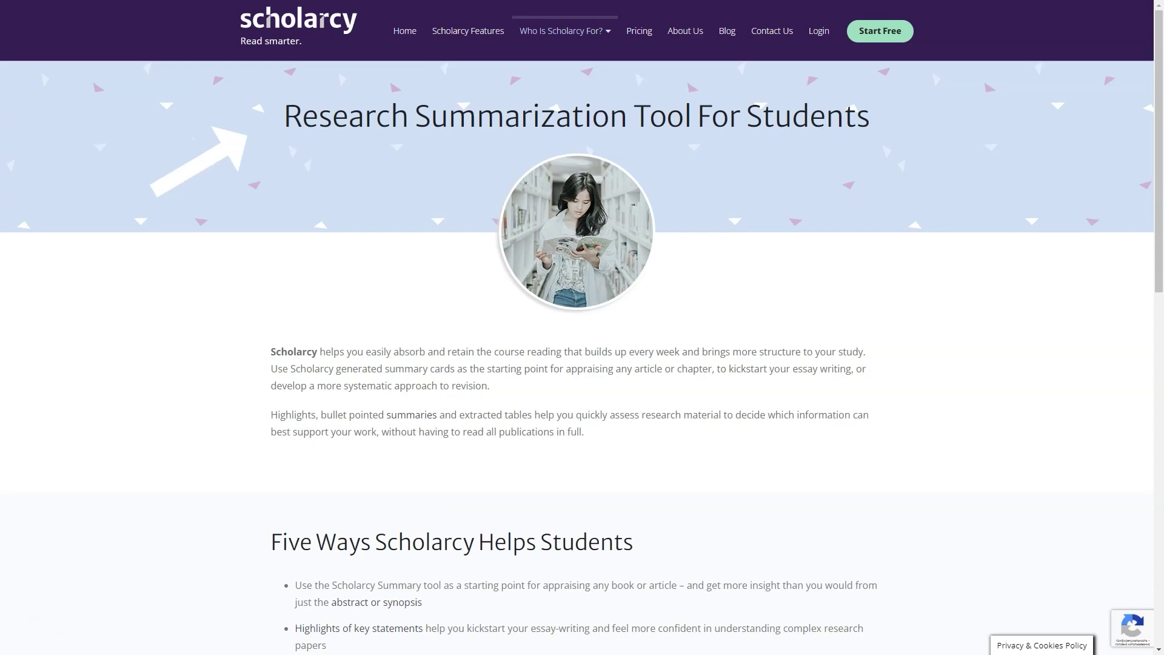
scroll(583, 364, "down", 2)
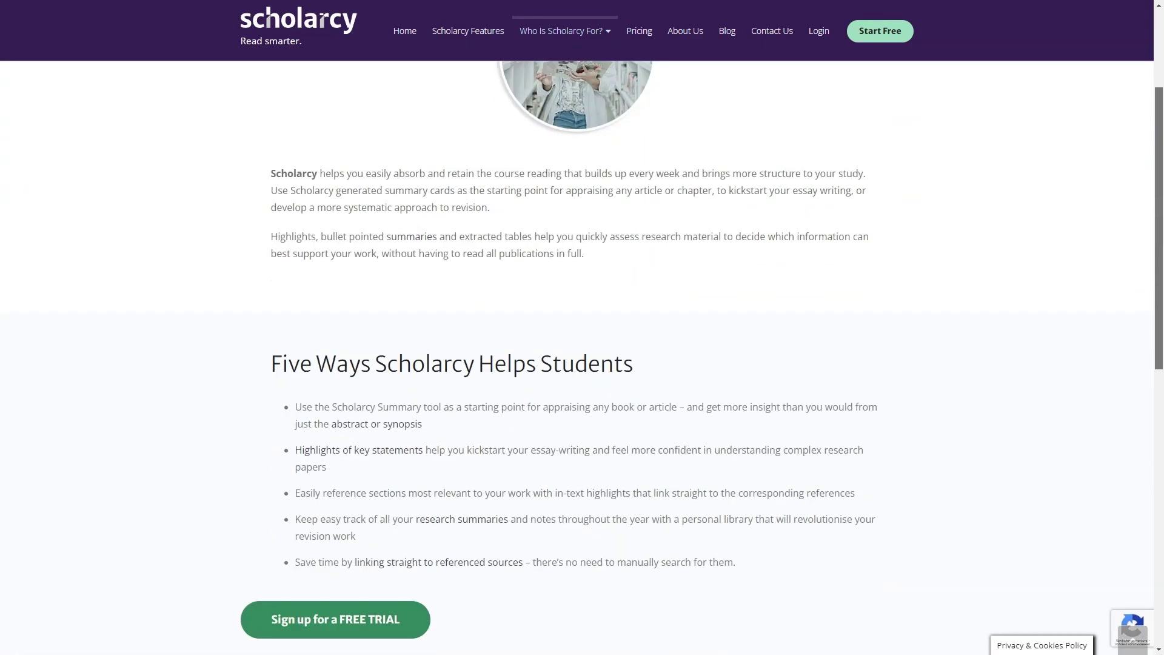
scroll(583, 364, "down", 2)
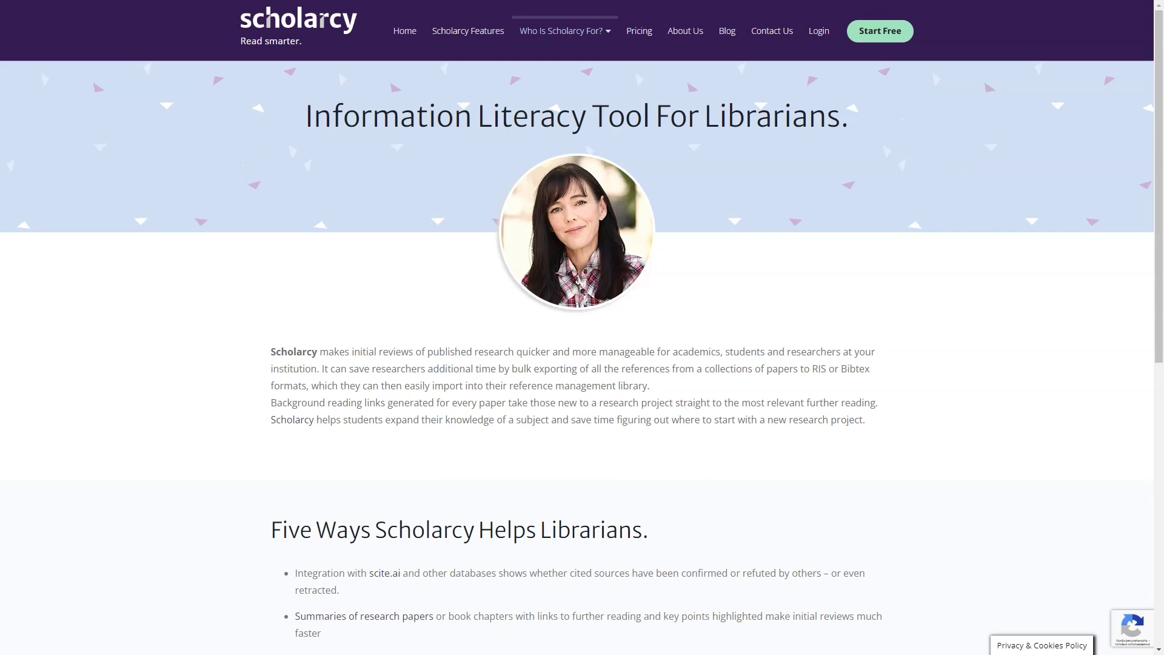
scroll(582, 364, "down", 3)
scroll(583, 364, "down", 3)
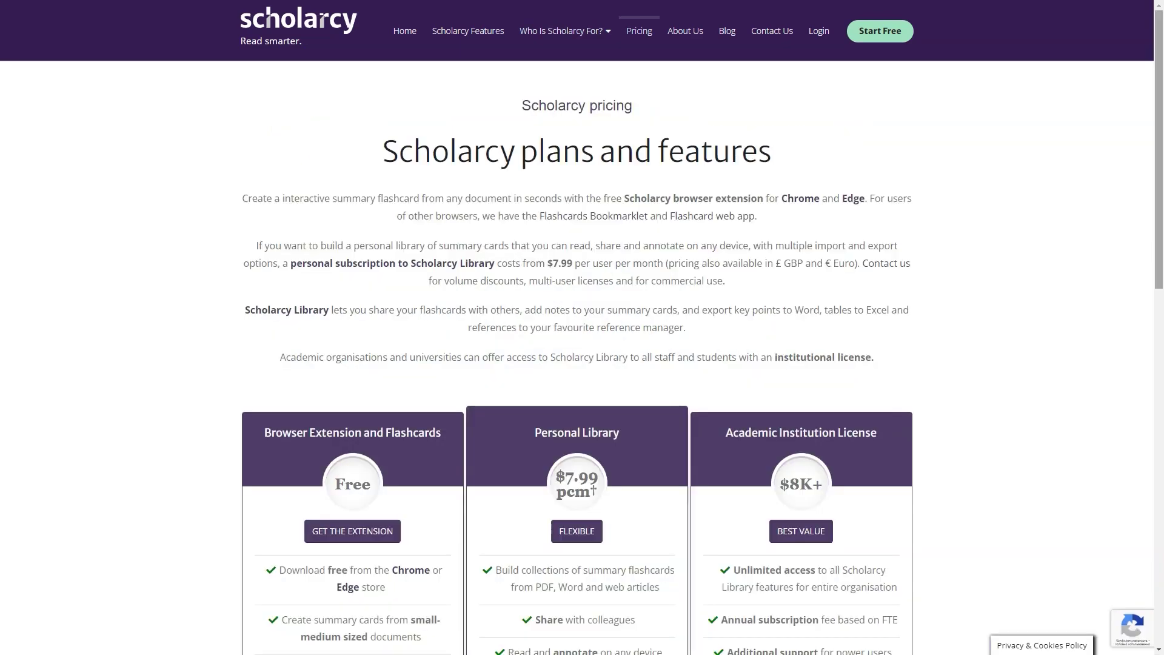
scroll(582, 364, "down", 4)
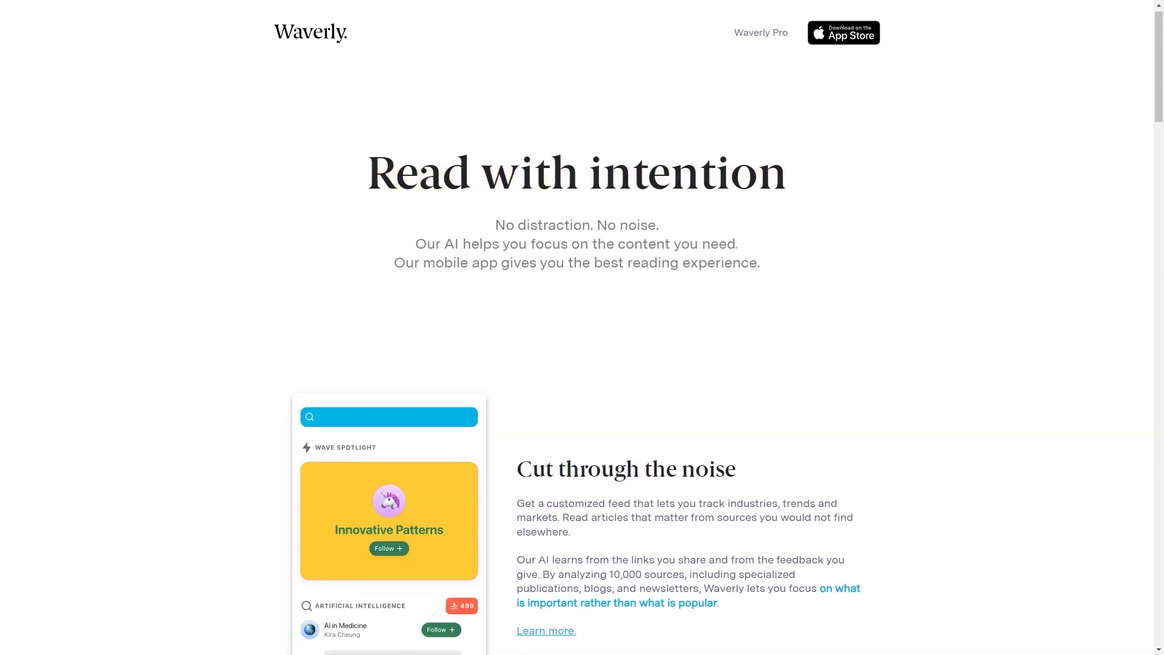
scroll(583, 364, "down", 5)
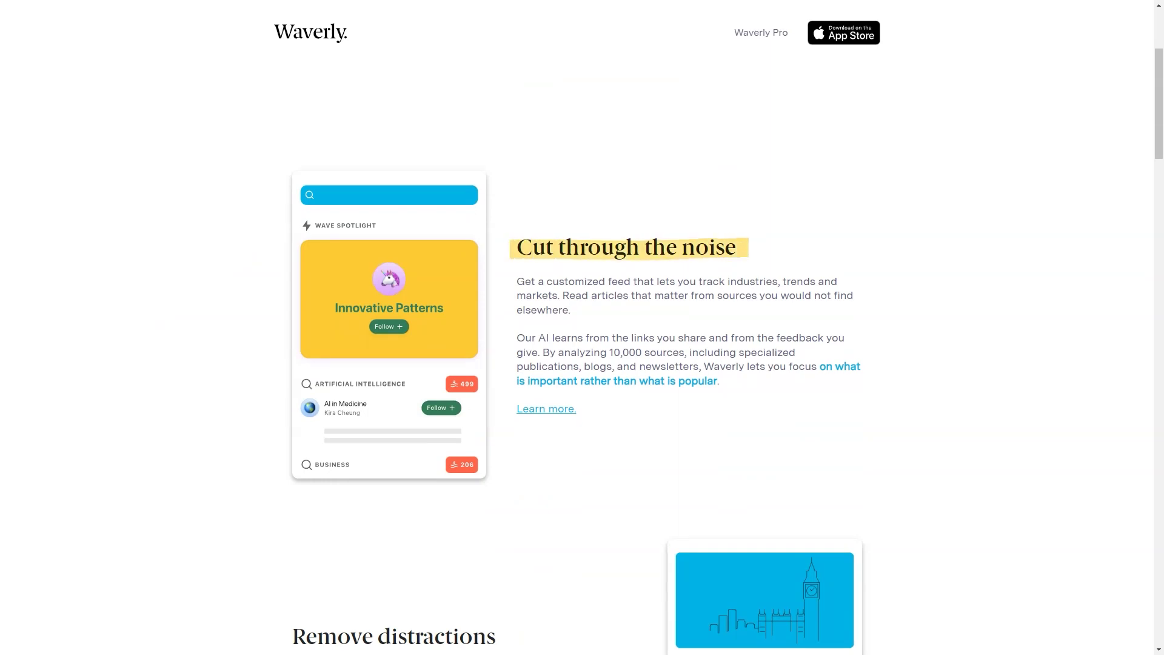
scroll(583, 365, "down", 5)
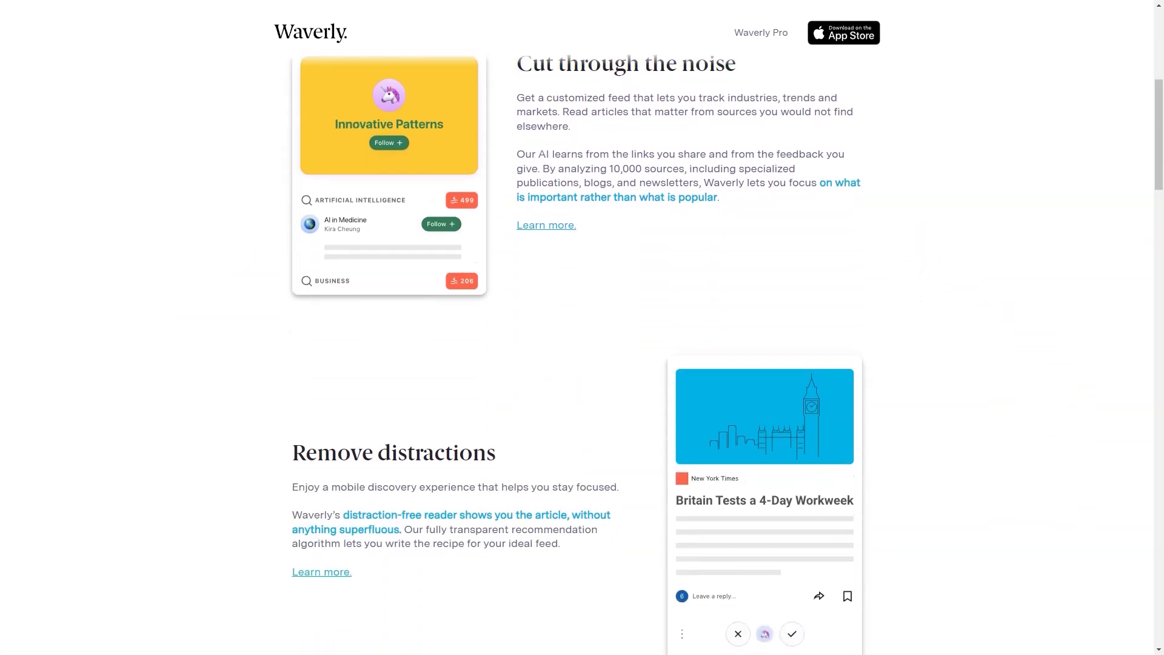
scroll(582, 364, "down", 5)
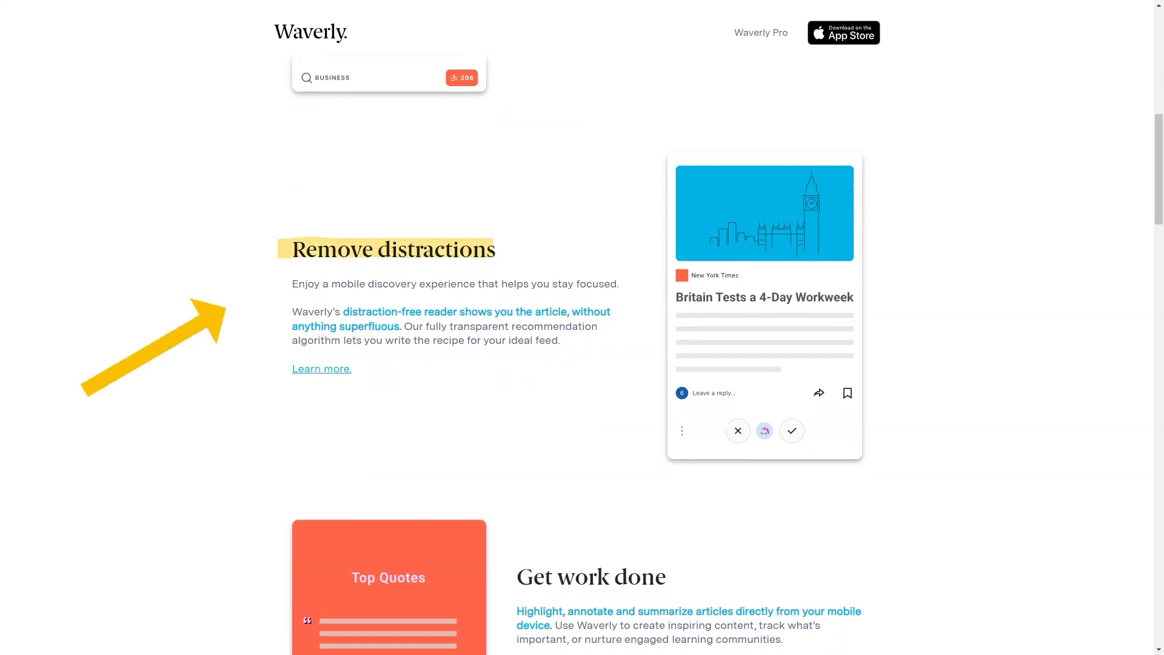
scroll(583, 364, "down", 1)
scroll(583, 364, "down", 3)
scroll(582, 364, "down", 3)
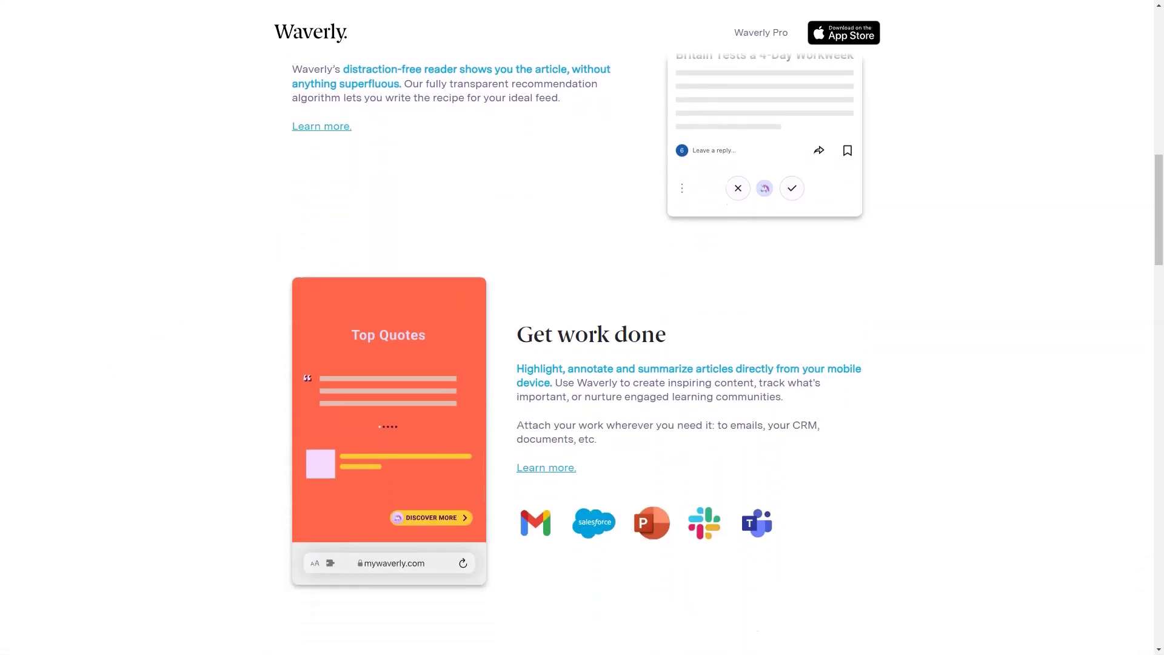
scroll(582, 364, "down", 3)
scroll(583, 364, "down", 1)
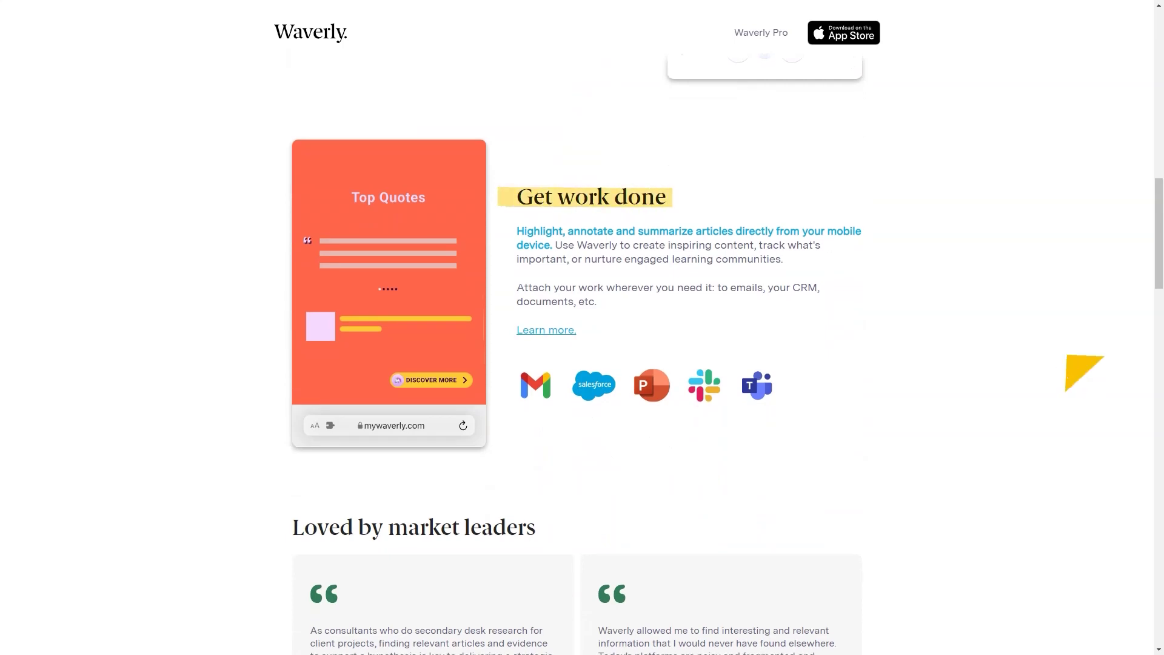
scroll(582, 364, "down", 4)
scroll(582, 364, "down", 3)
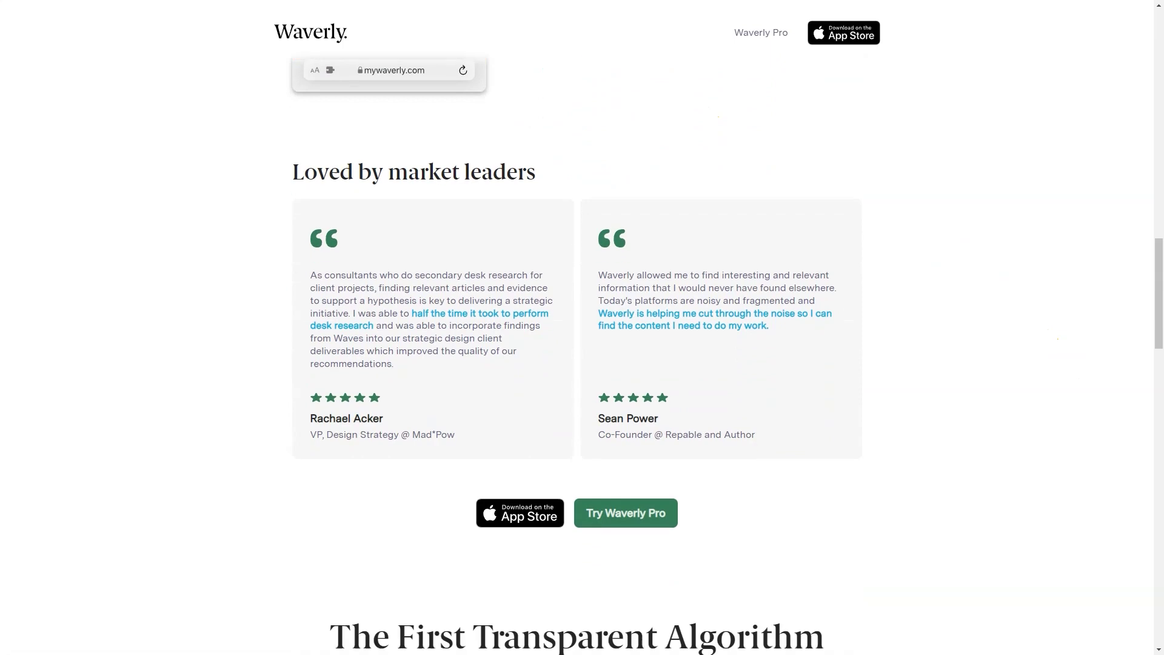
scroll(582, 364, "down", 2)
scroll(583, 364, "down", 2)
scroll(583, 364, "down", 2)
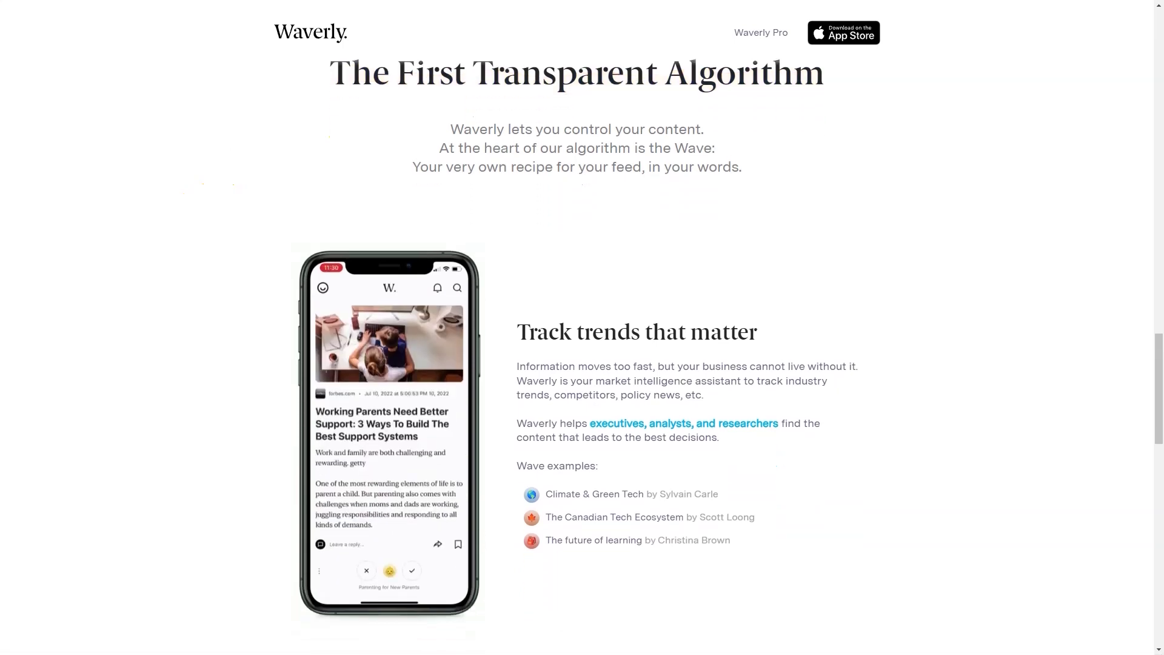
scroll(582, 364, "down", 3)
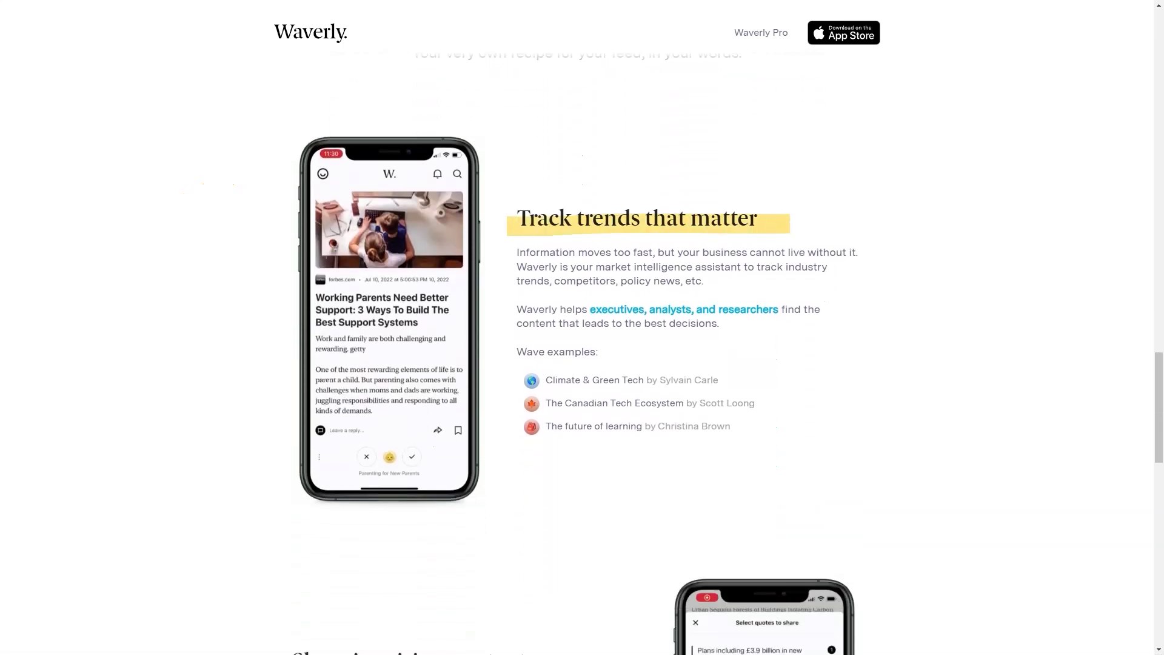
scroll(582, 364, "down", 3)
scroll(582, 364, "down", 3)
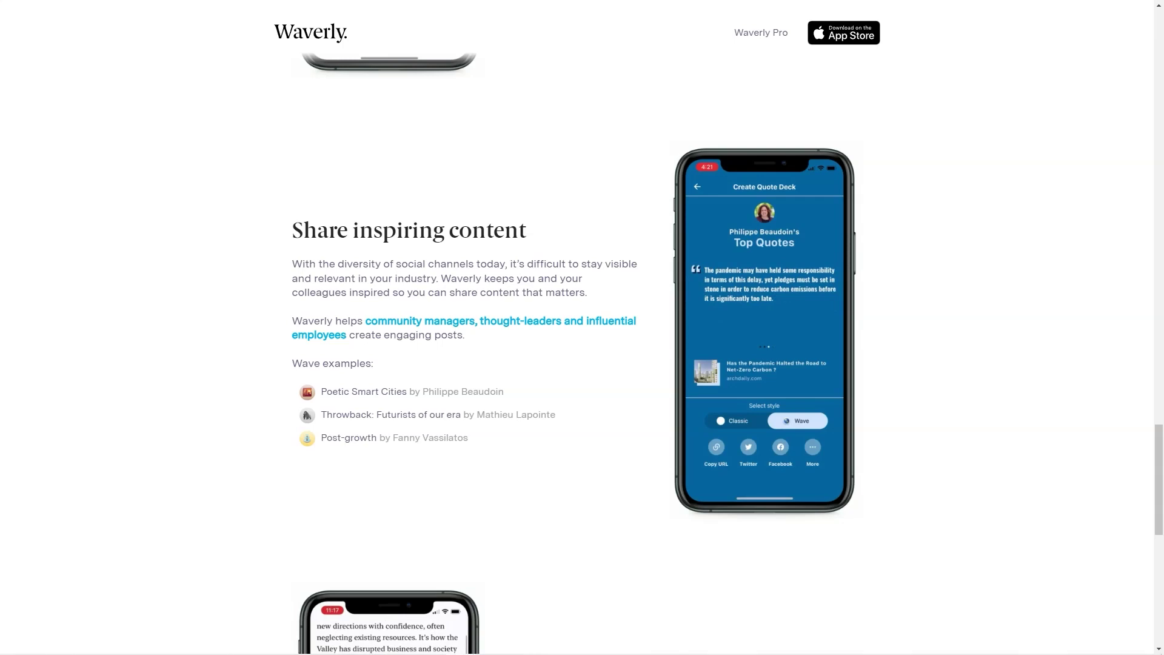
scroll(582, 363, "down", 4)
scroll(582, 364, "down", 1)
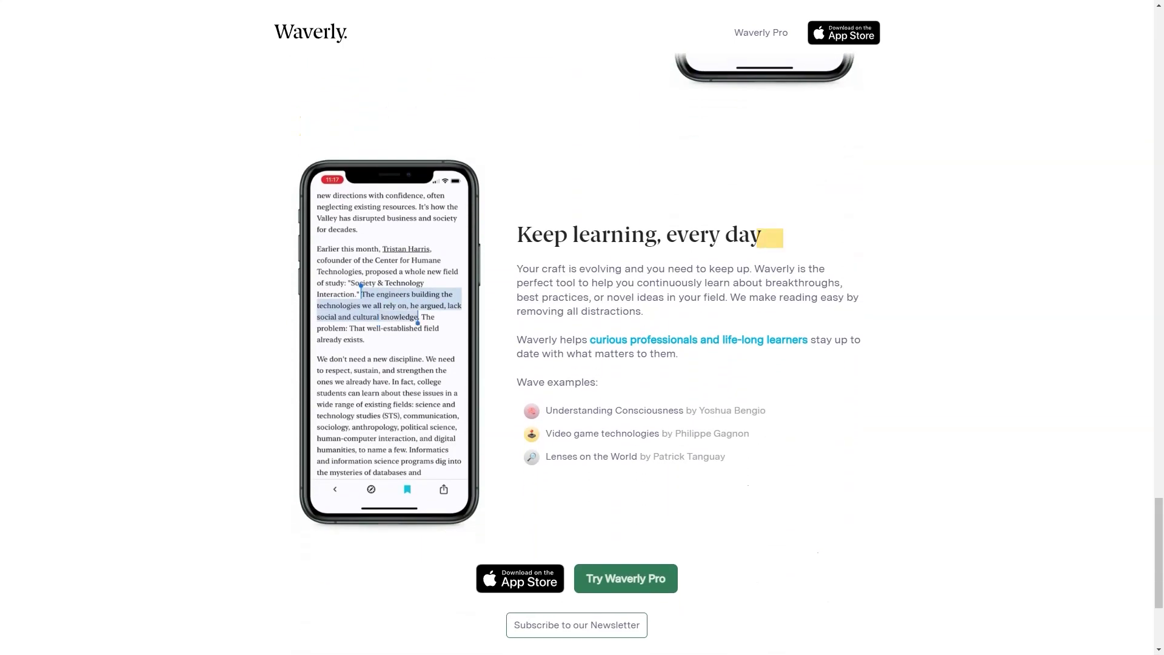
Open the Waverly Pro pricing page through the 'Try Waverly Pro' link
left_click(626, 579)
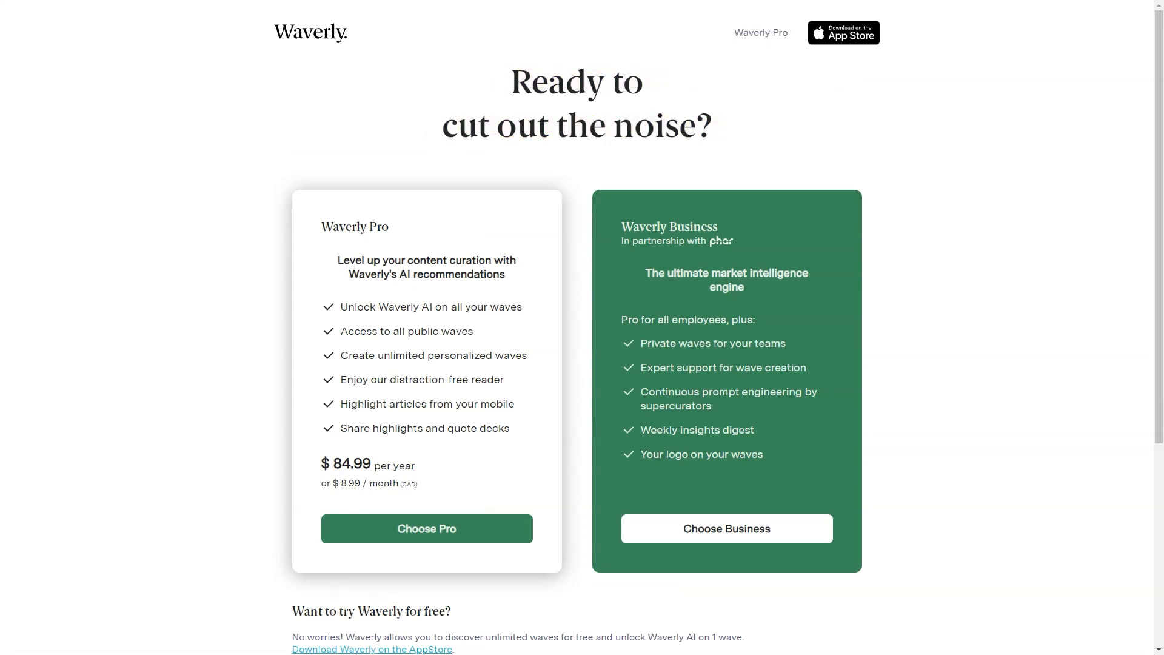
scroll(582, 364, "down", 3)
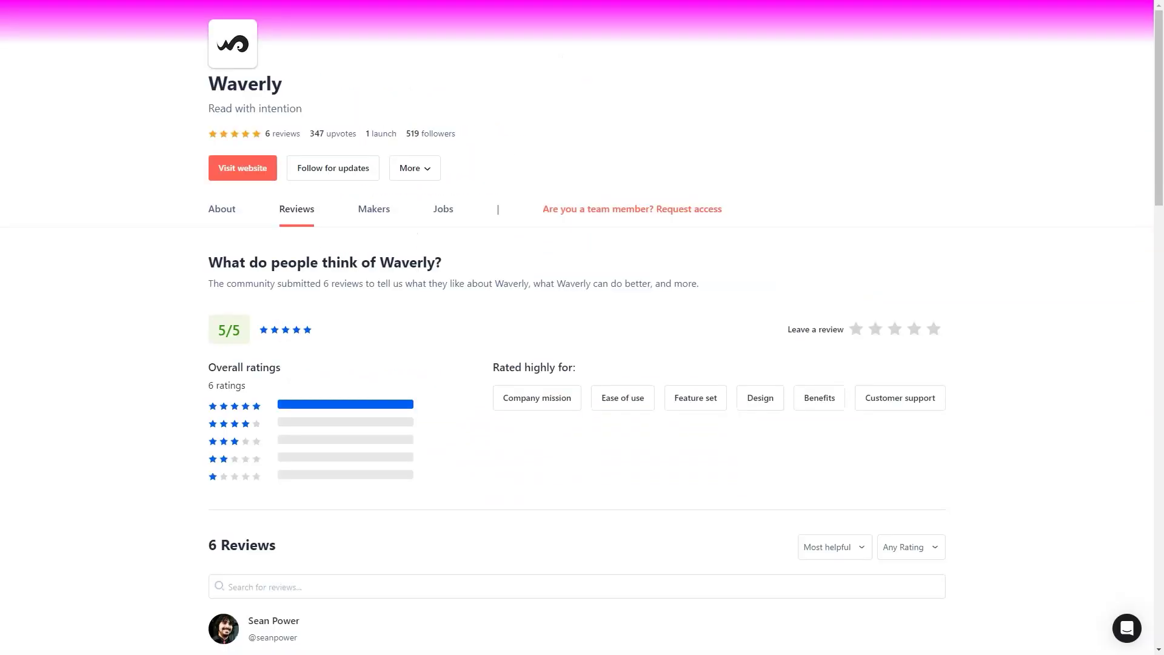
scroll(582, 364, "down", 4)
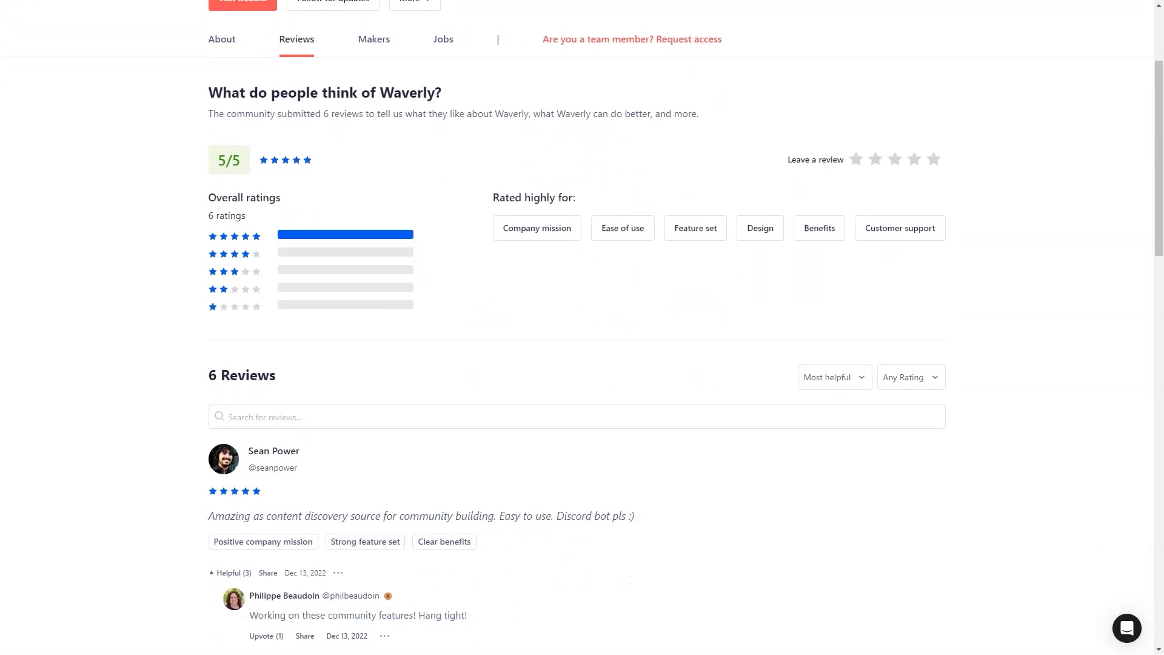
scroll(583, 364, "down", 1)
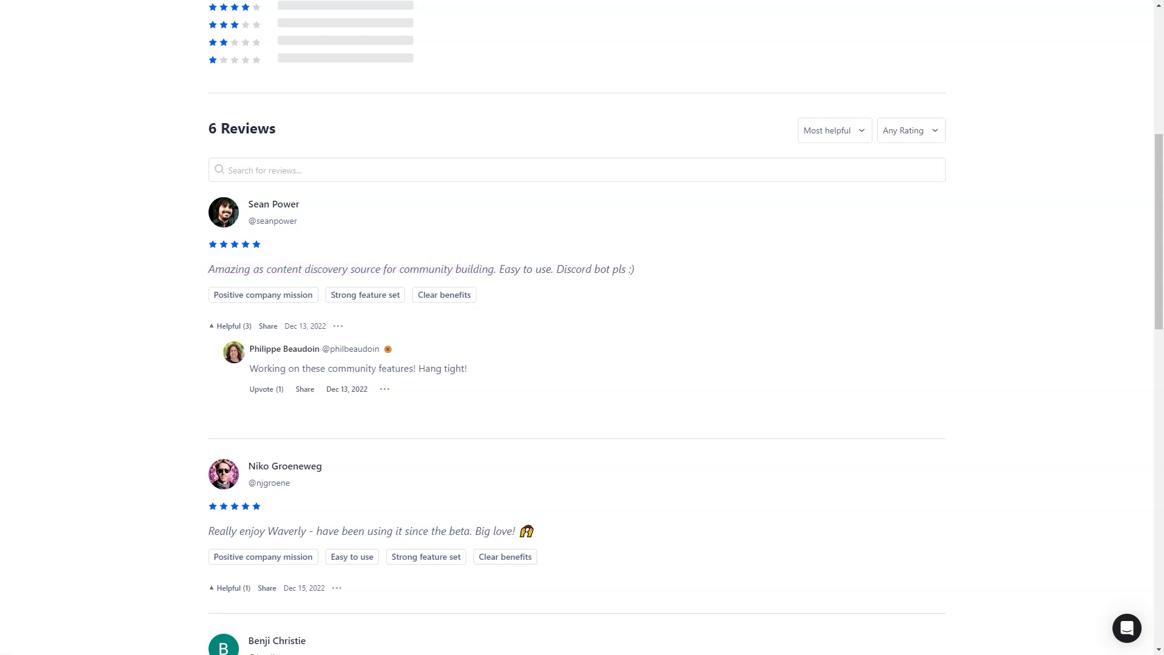
scroll(583, 364, "down", 3)
scroll(582, 364, "down", 3)
scroll(582, 364, "down", 1)
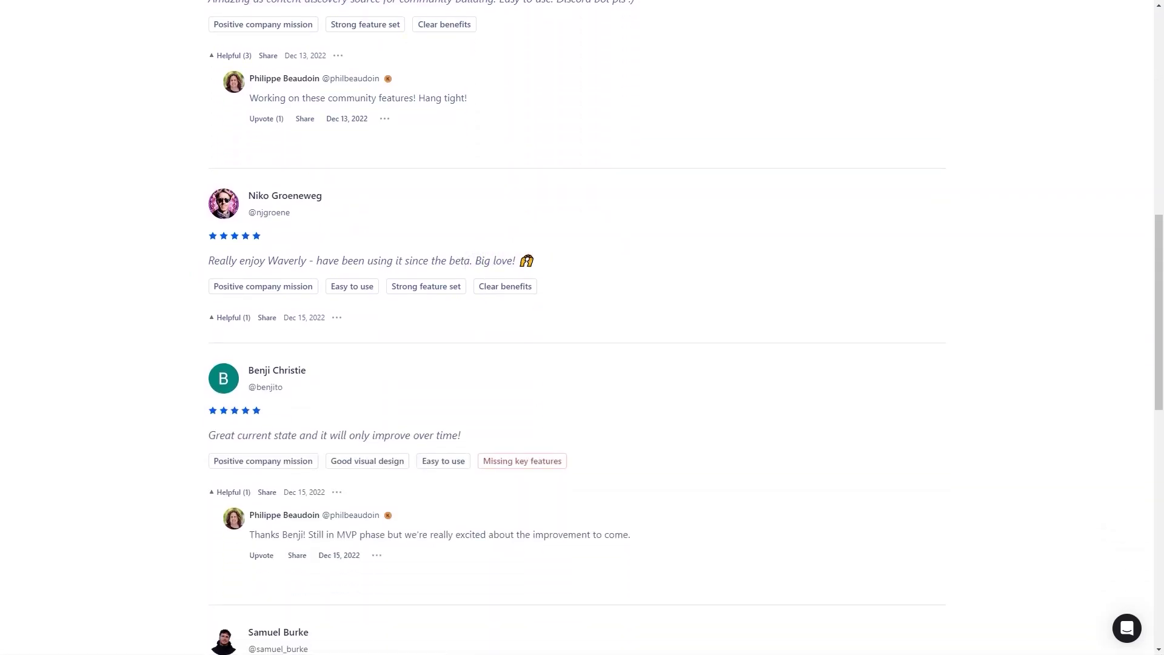
scroll(582, 363, "down", 2)
scroll(583, 364, "down", 2)
scroll(582, 365, "down", 2)
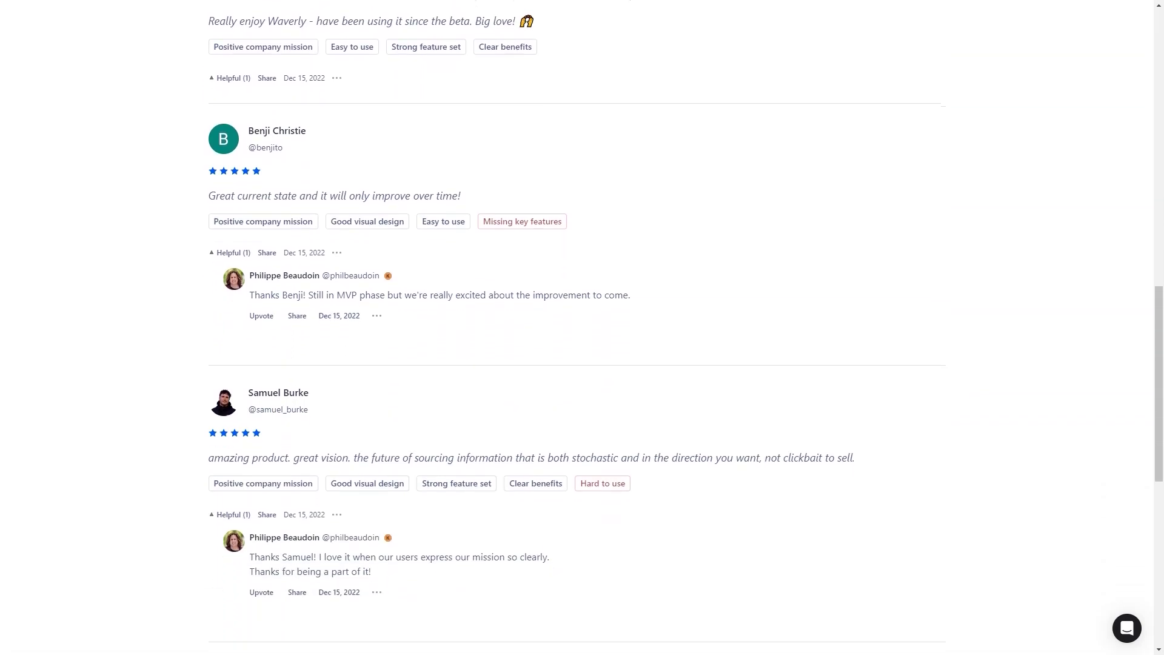
left_click_drag(208, 197, 464, 197)
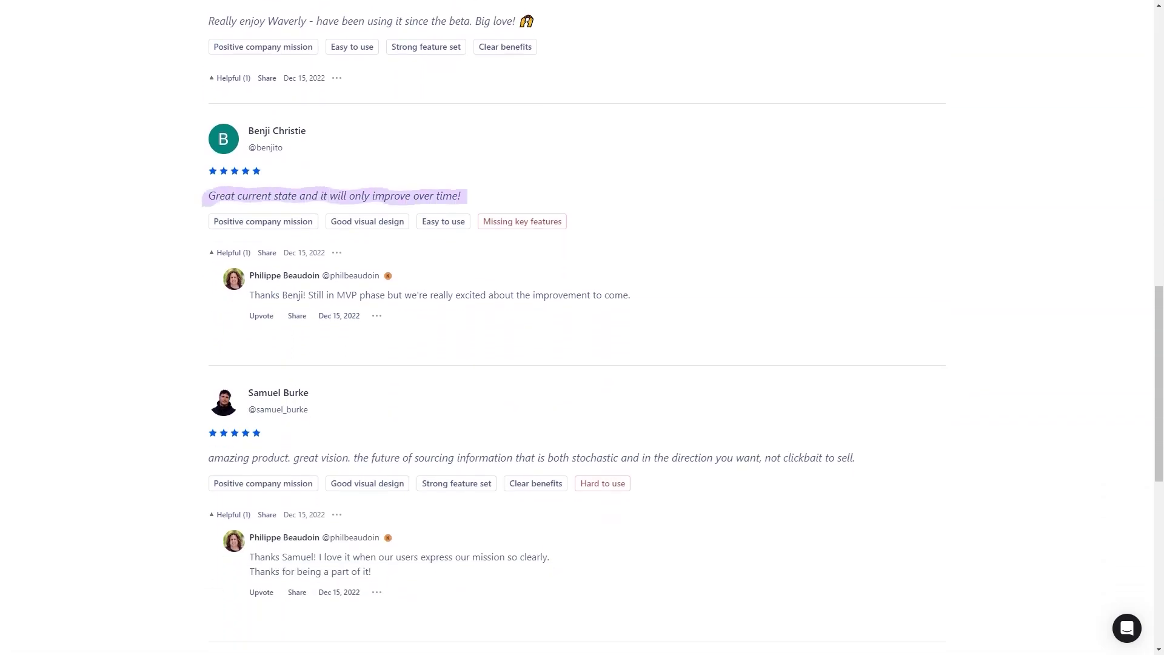
scroll(582, 364, "down", 2)
scroll(583, 364, "down", 2)
scroll(583, 364, "down", 2)
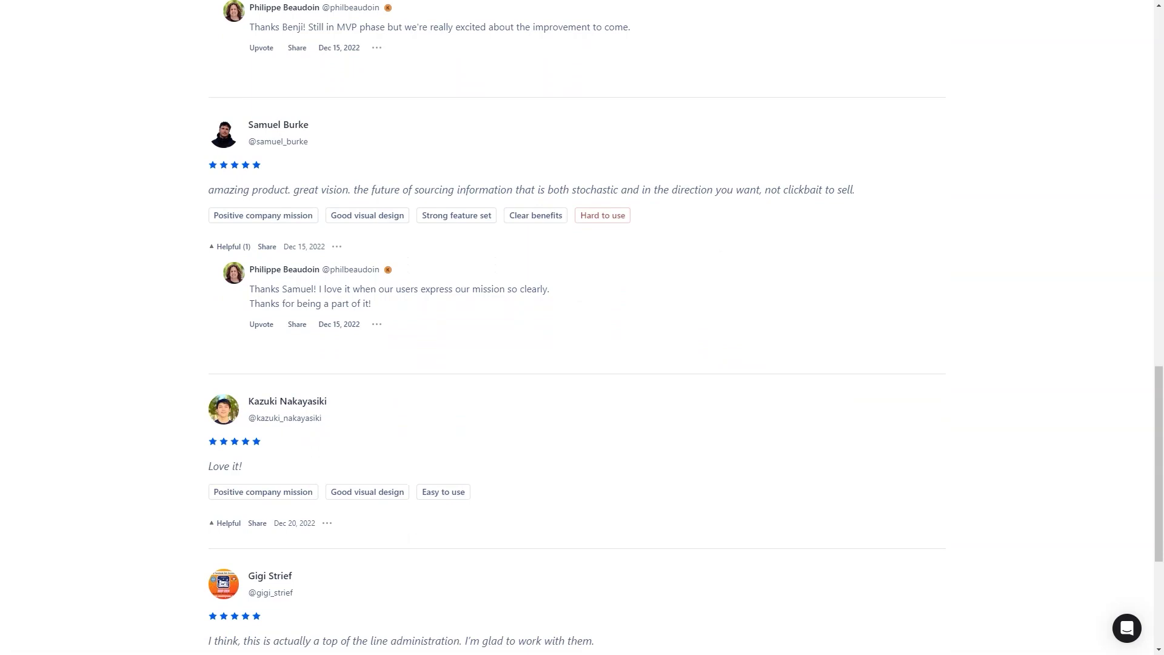
left_click_drag(209, 189, 352, 189)
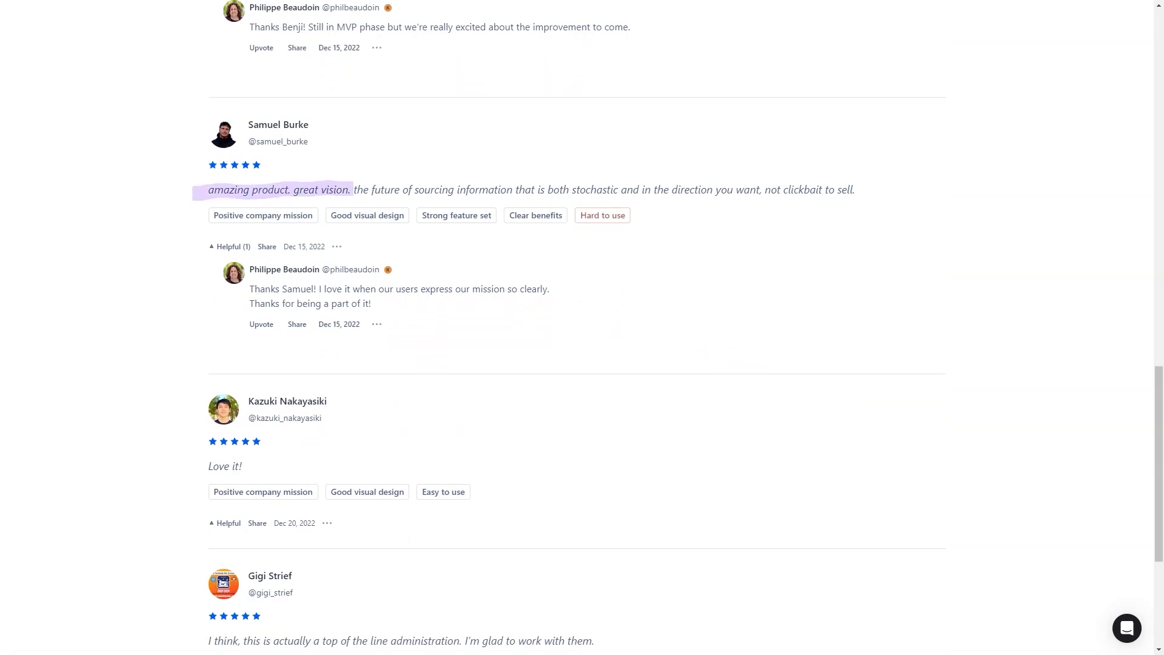
scroll(583, 363, "down", 1)
scroll(582, 364, "down", 2)
scroll(582, 364, "down", 1)
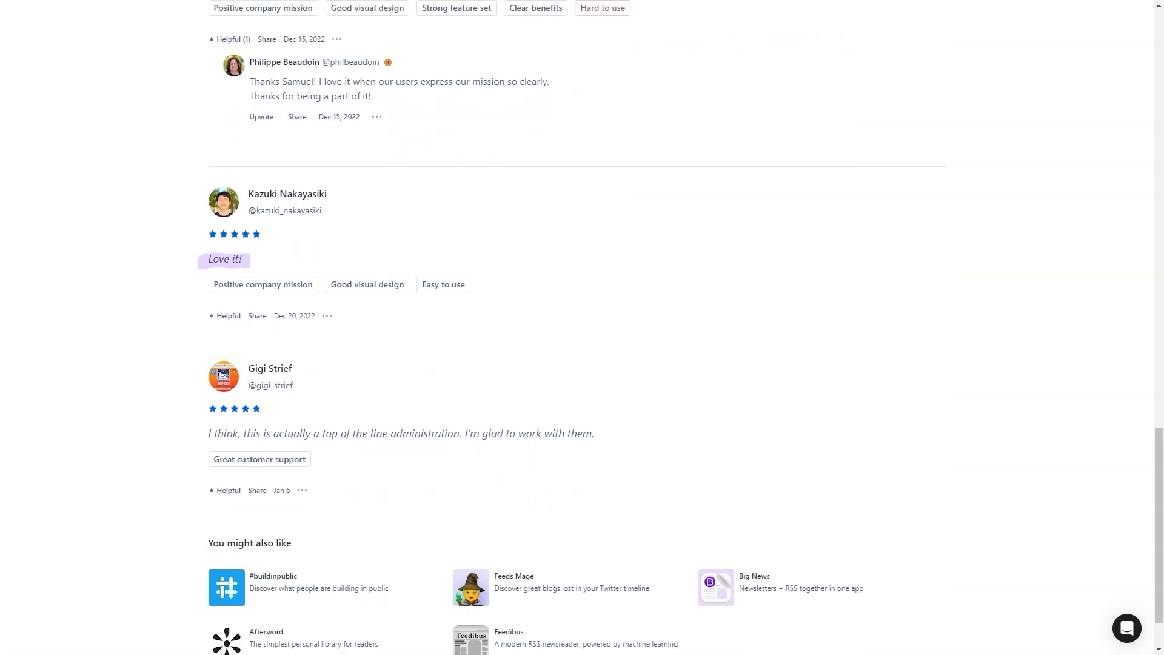
left_click_drag(209, 435, 593, 434)
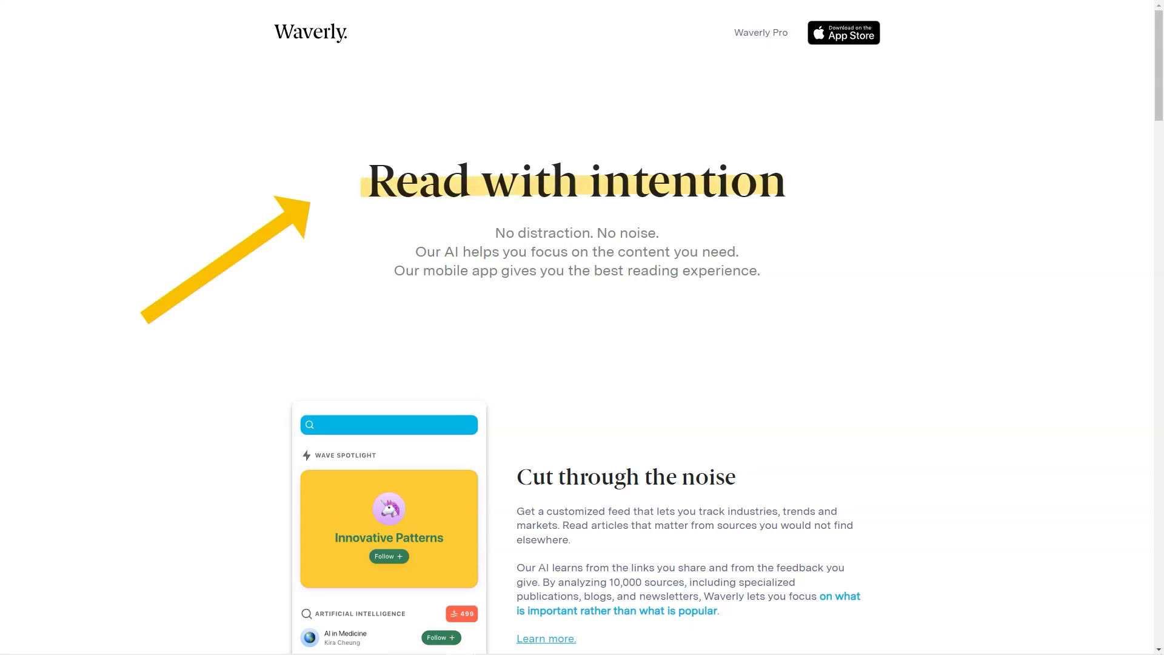
scroll(582, 364, "down", 5)
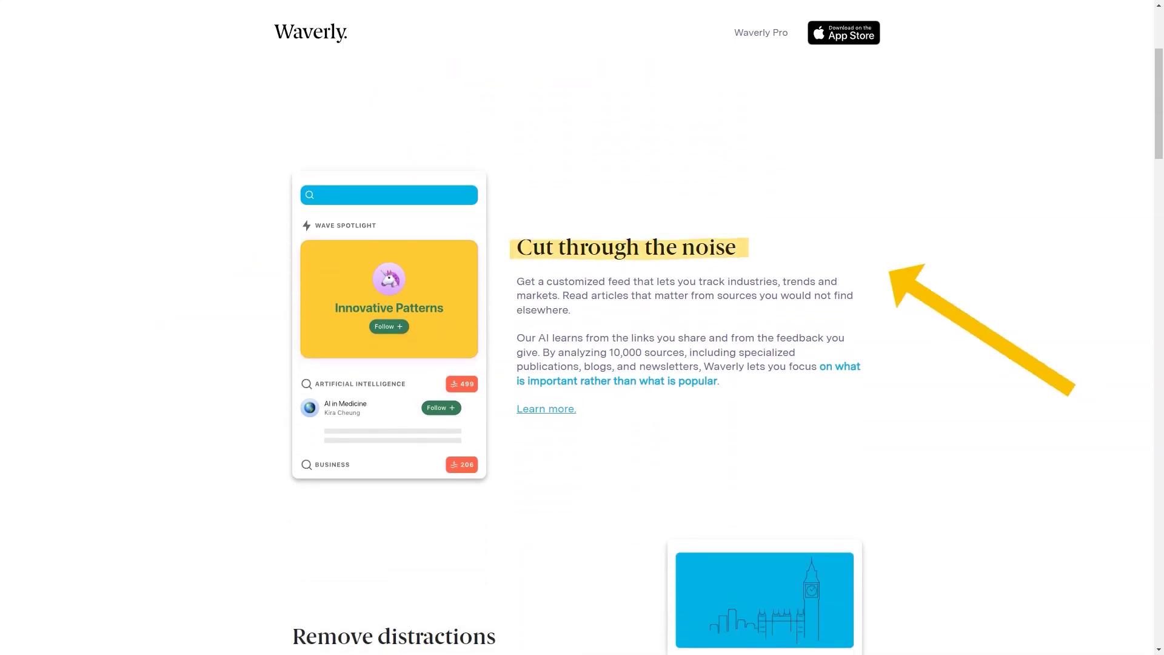
scroll(583, 364, "down", 3)
scroll(583, 364, "down", 3)
scroll(582, 364, "down", 3)
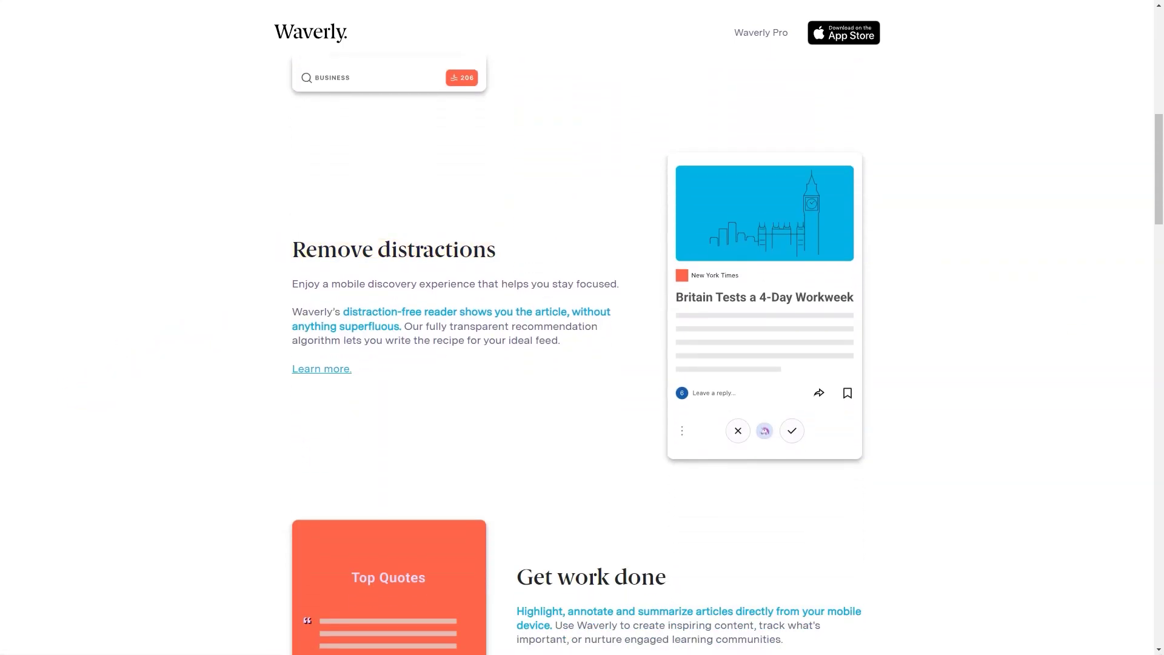
scroll(583, 364, "down", 2)
scroll(582, 364, "down", 3)
scroll(583, 365, "down", 3)
scroll(583, 364, "down", 2)
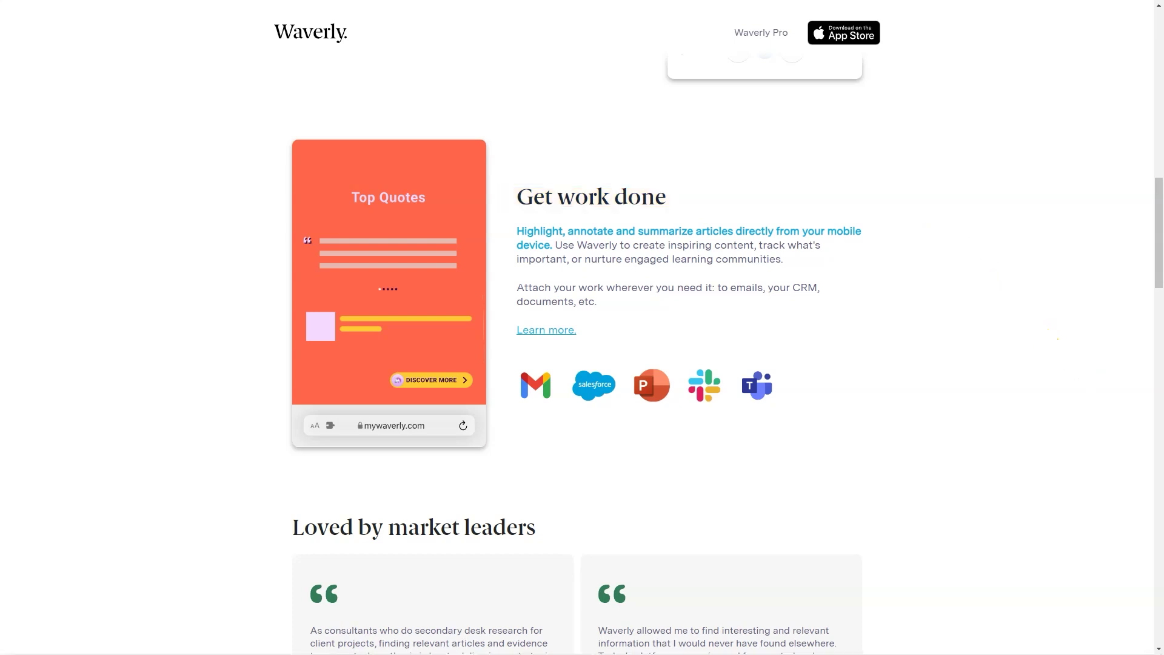
scroll(583, 364, "down", 3)
scroll(582, 364, "down", 3)
scroll(582, 364, "down", 3)
scroll(582, 364, "down", 3)
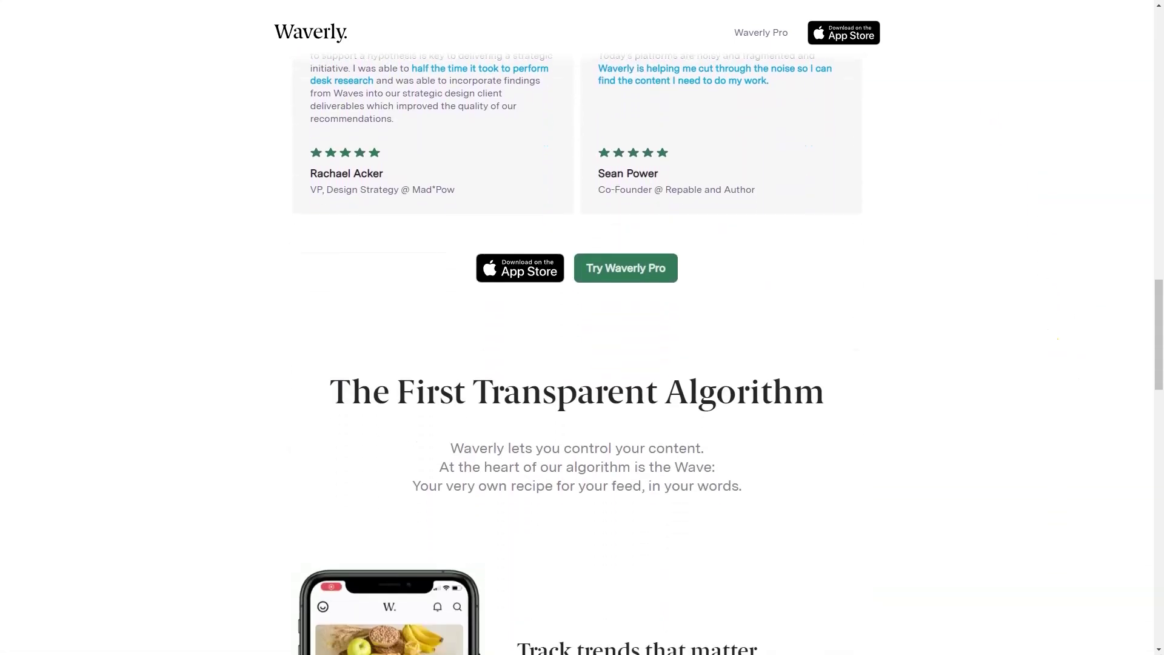
scroll(583, 365, "down", 3)
scroll(583, 364, "down", 2)
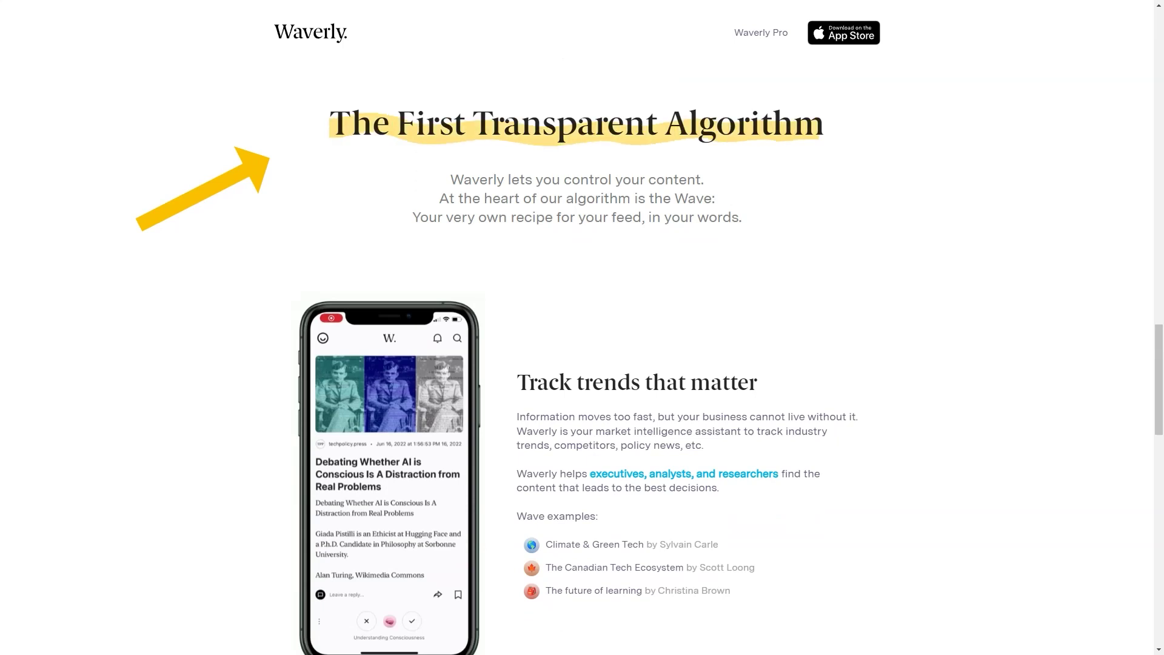
scroll(583, 365, "down", 2)
scroll(583, 364, "down", 1)
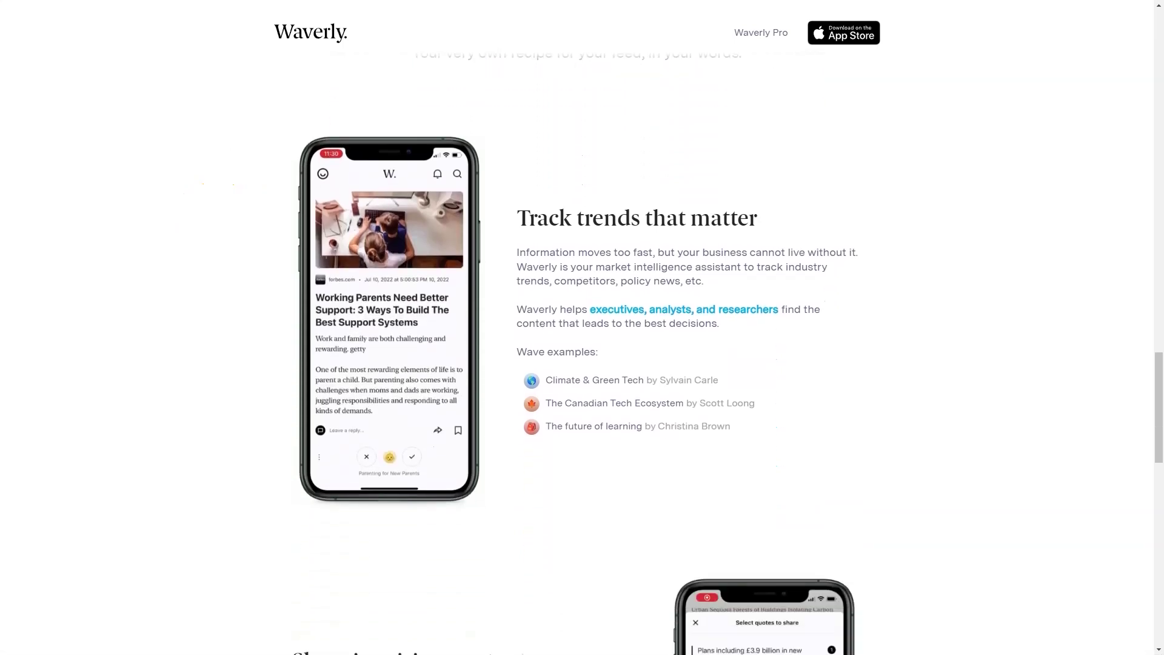
scroll(582, 364, "down", 3)
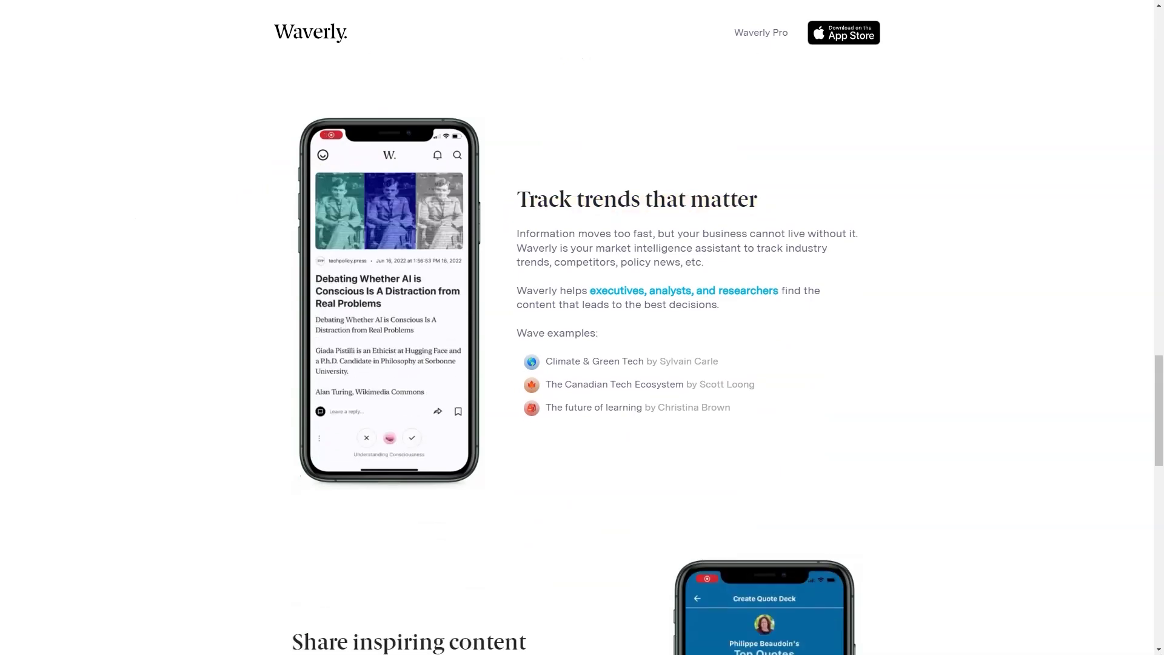
scroll(582, 365, "down", 2)
scroll(583, 365, "down", 2)
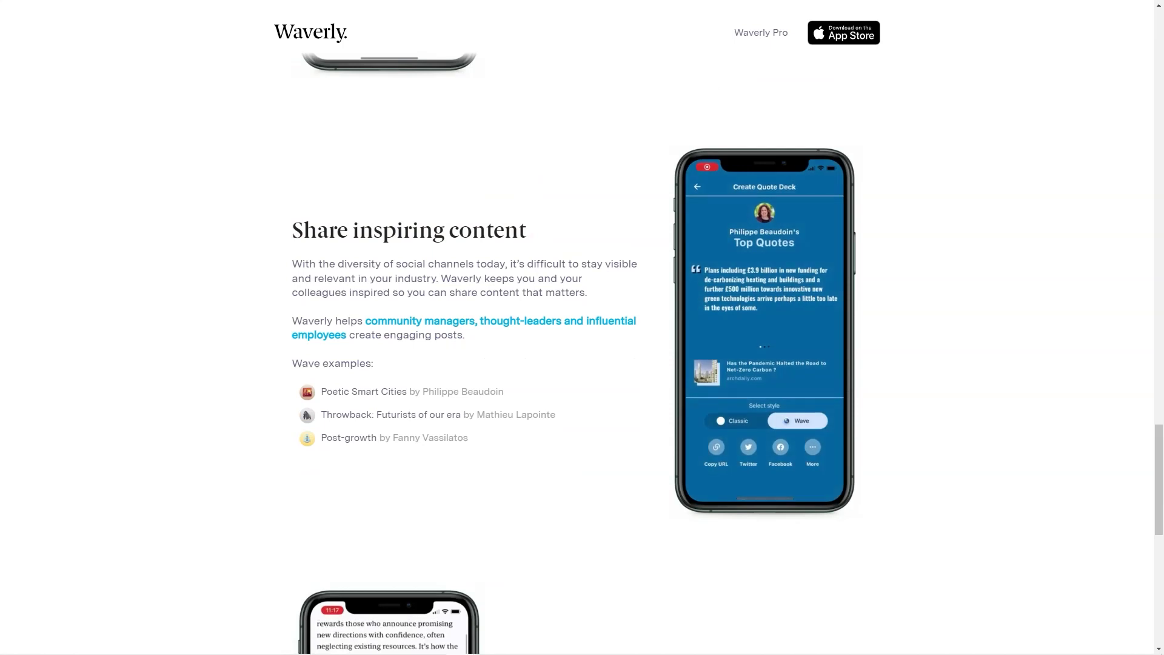
scroll(583, 364, "down", 4)
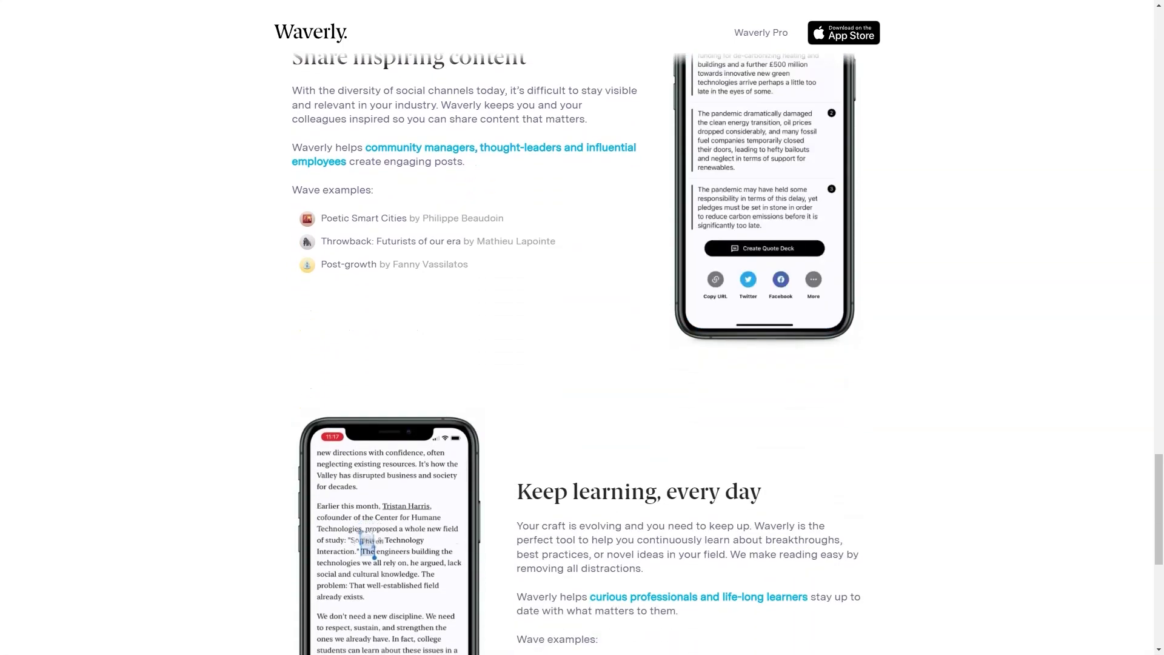
scroll(582, 365, "down", 1)
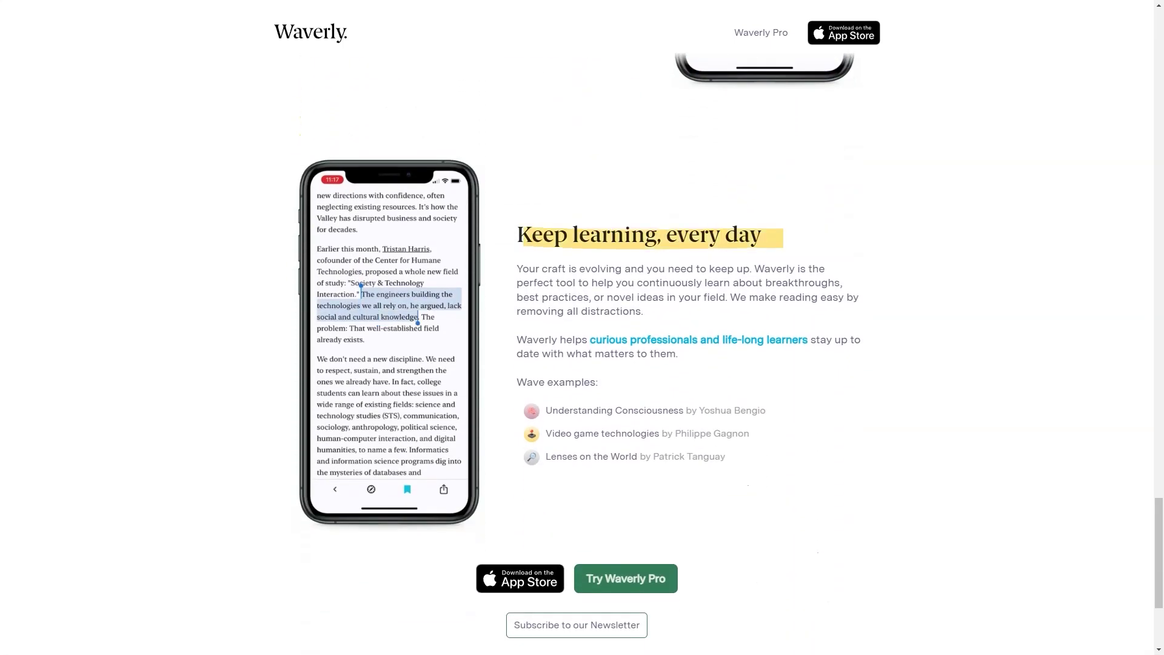
Return to the Waverly Pro pricing page through 'Try Waverly Pro'
left_click(626, 579)
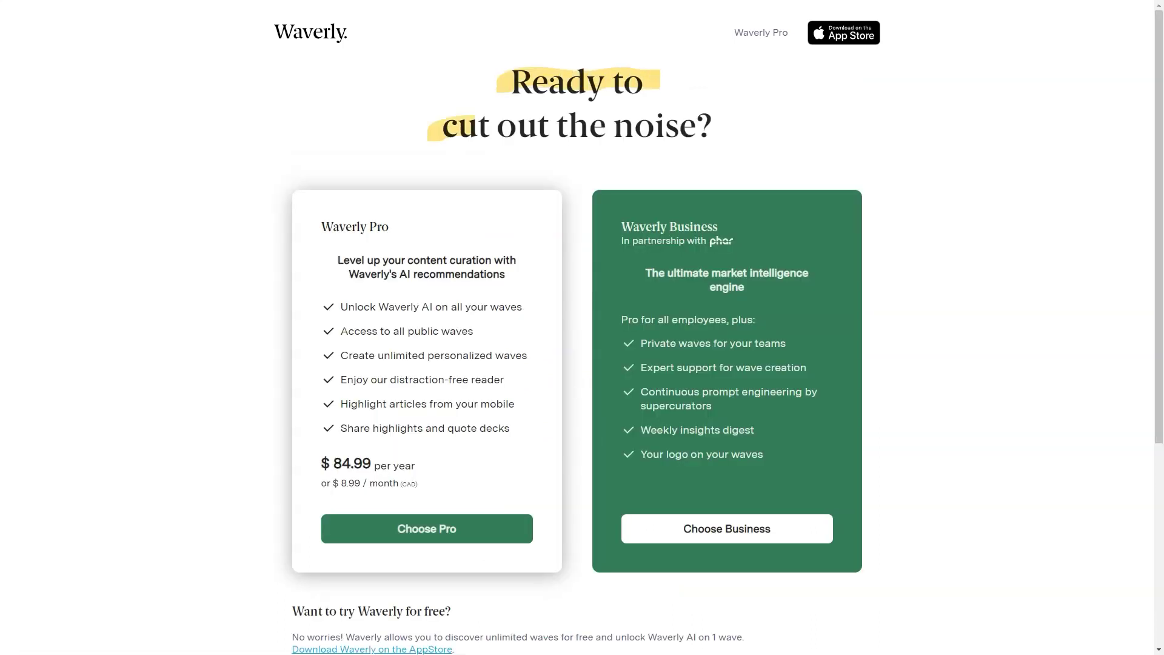
scroll(582, 364, "down", 3)
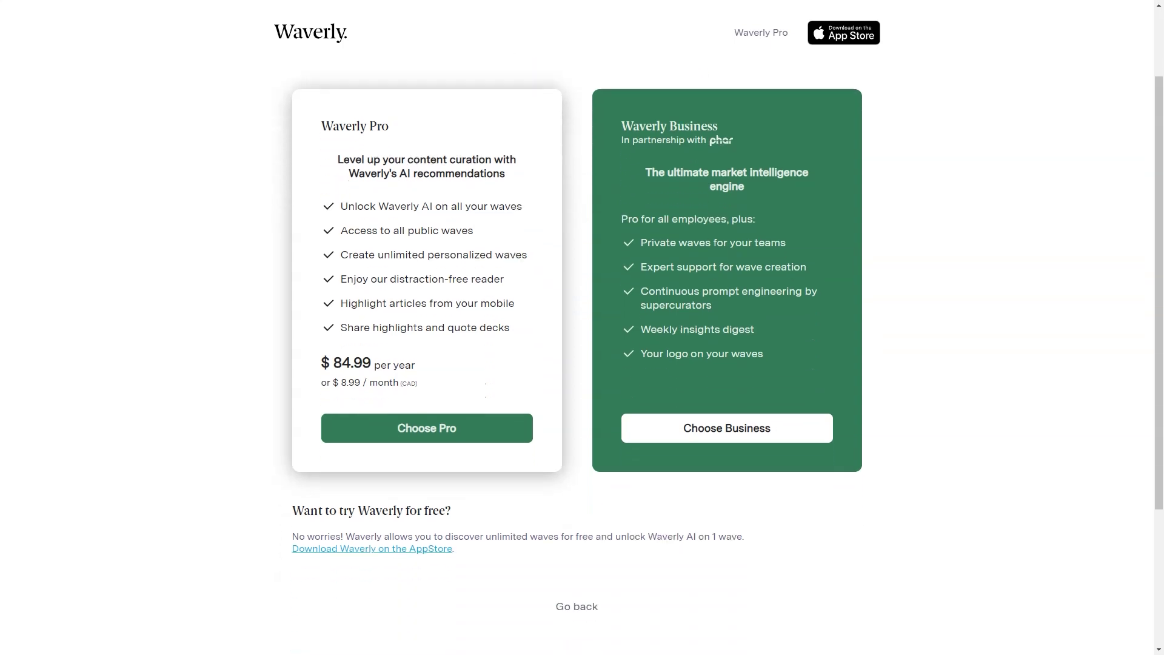
scroll(583, 364, "down", 2)
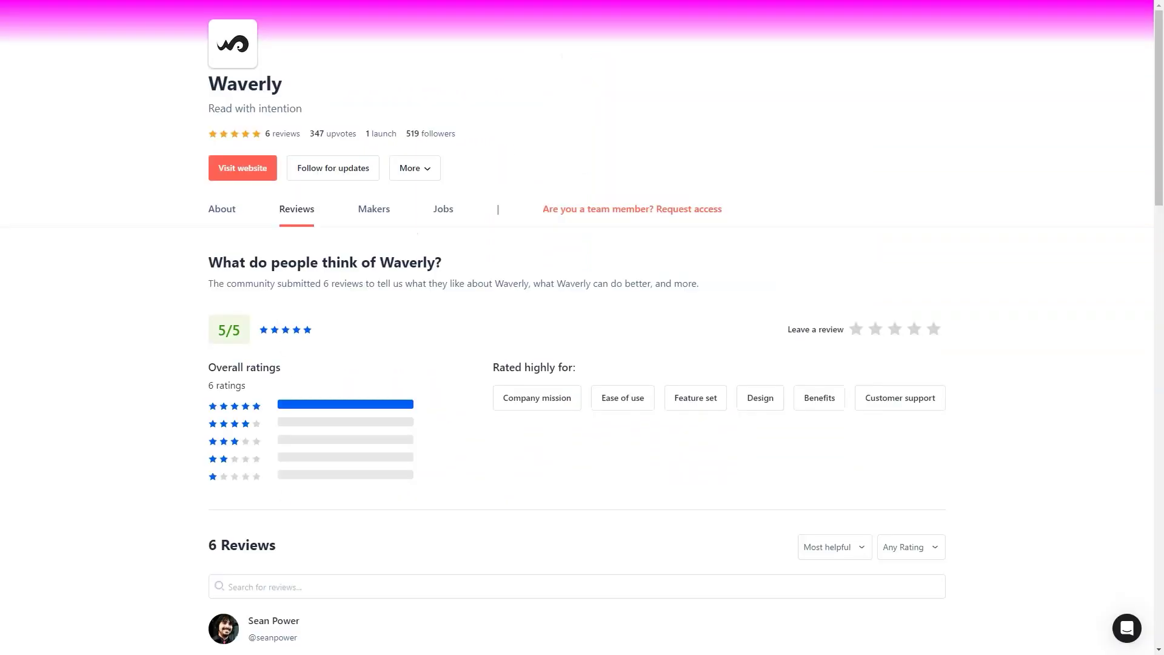
scroll(582, 363, "down", 2)
scroll(582, 364, "down", 2)
scroll(583, 364, "down", 2)
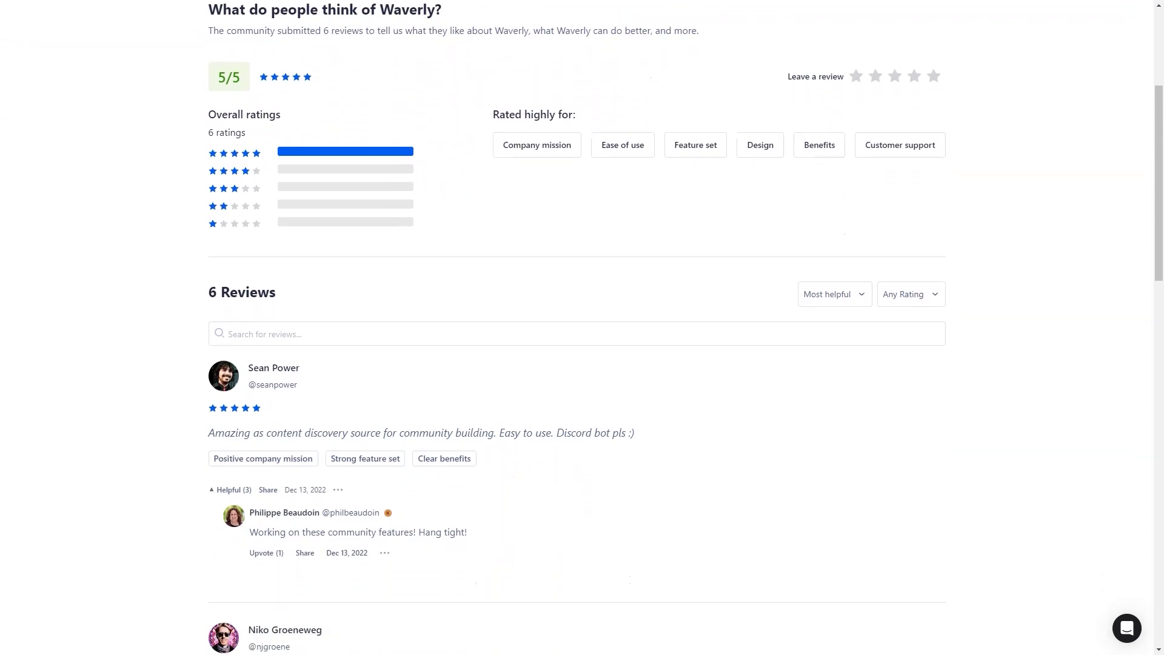
scroll(582, 364, "down", 2)
scroll(582, 365, "down", 2)
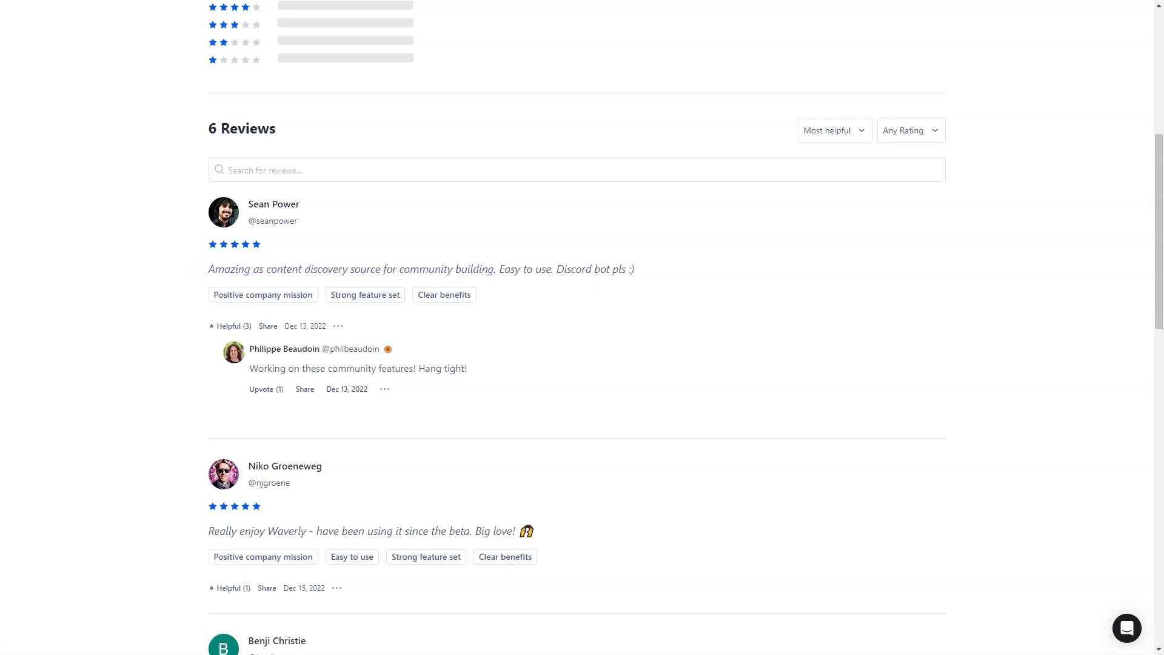
scroll(582, 363, "down", 2)
scroll(582, 364, "down", 2)
scroll(583, 364, "down", 2)
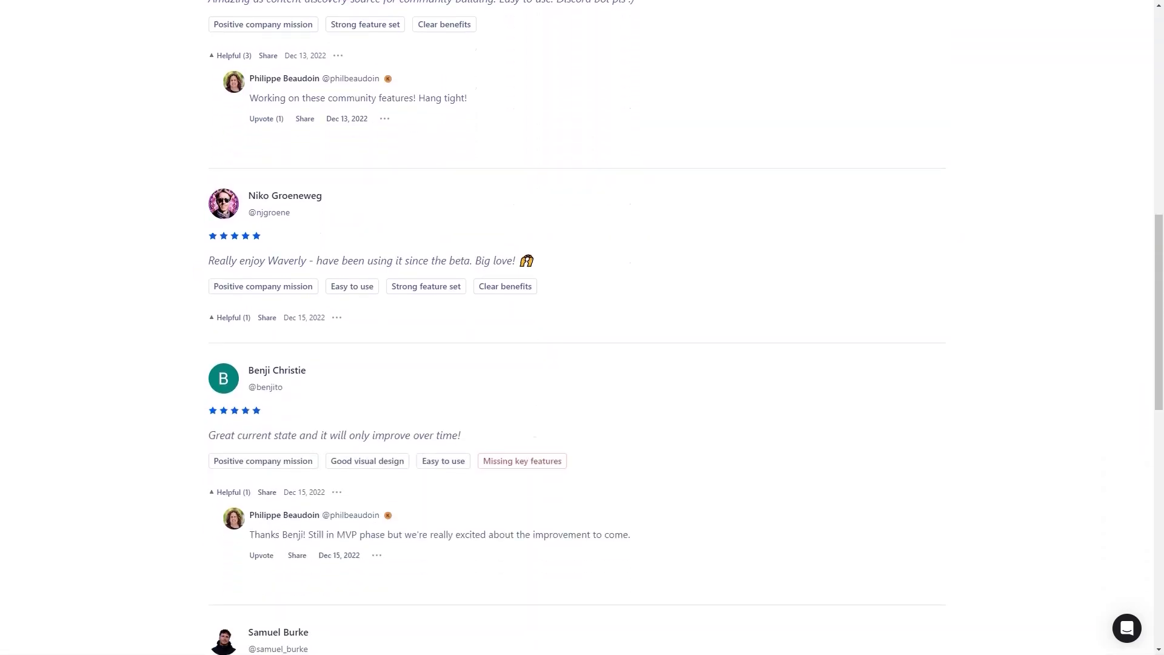
scroll(582, 364, "down", 2)
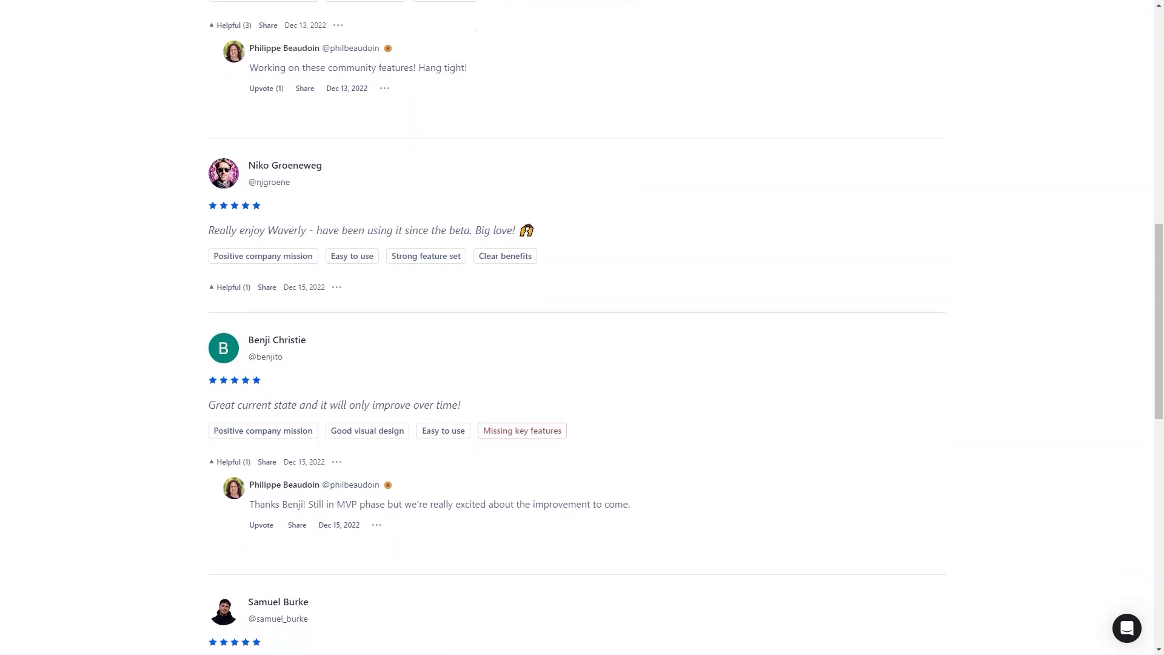
scroll(582, 364, "down", 2)
scroll(583, 364, "down", 2)
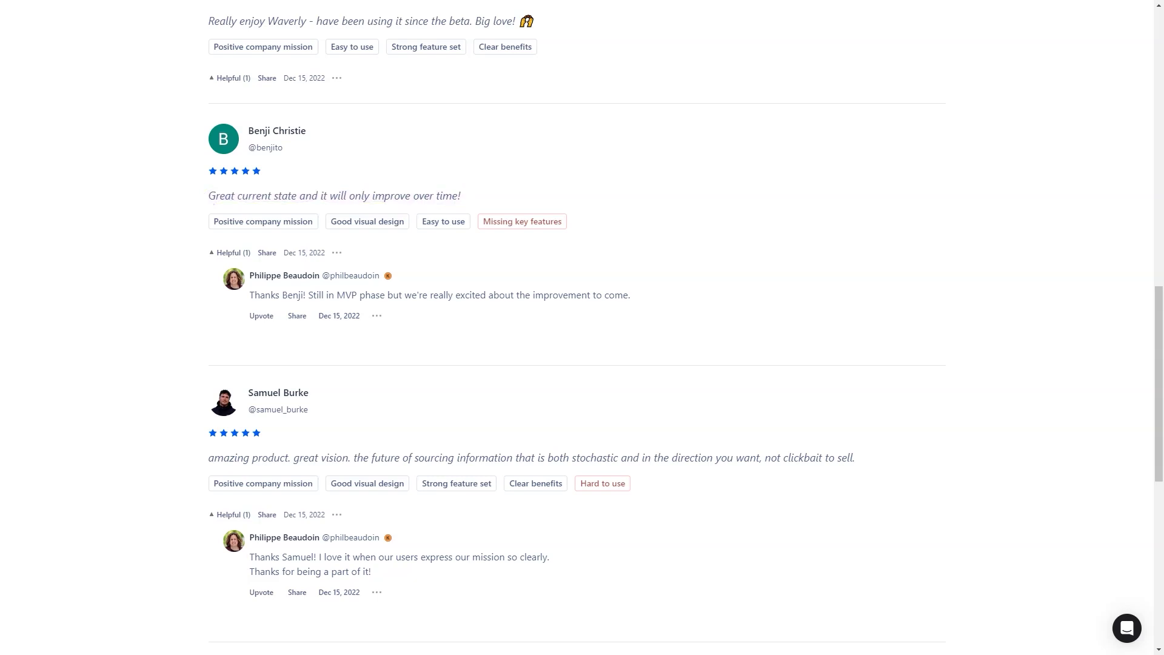
scroll(583, 364, "down", 2)
scroll(582, 363, "down", 2)
scroll(583, 364, "down", 2)
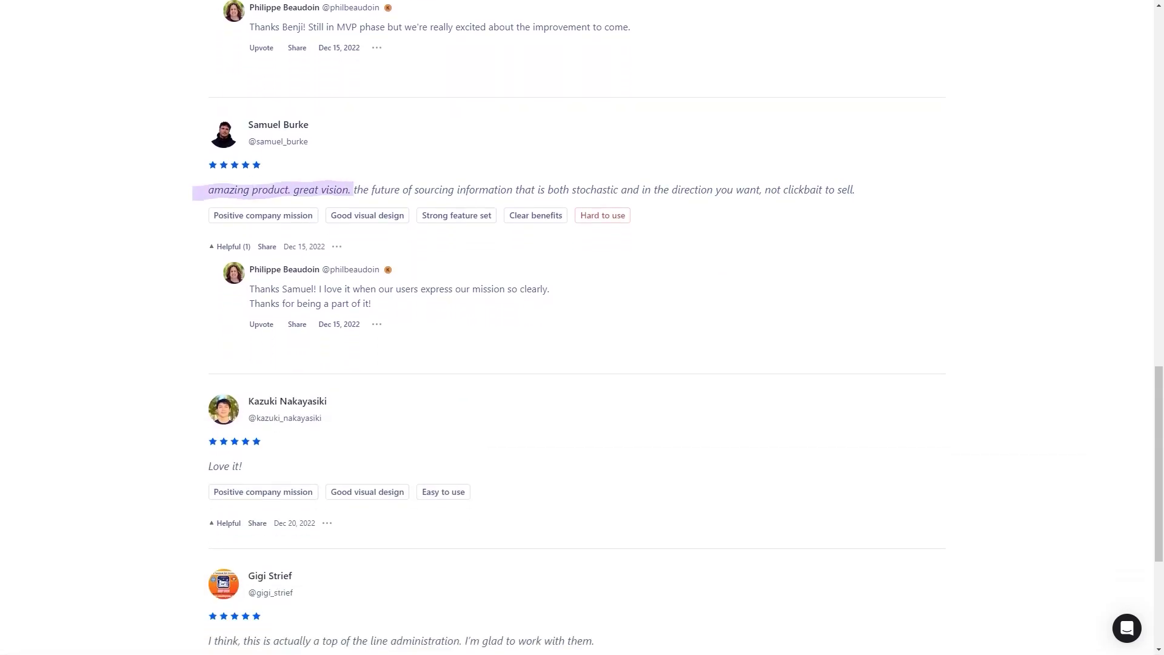
scroll(583, 364, "down", 2)
scroll(583, 365, "down", 2)
scroll(583, 364, "down", 2)
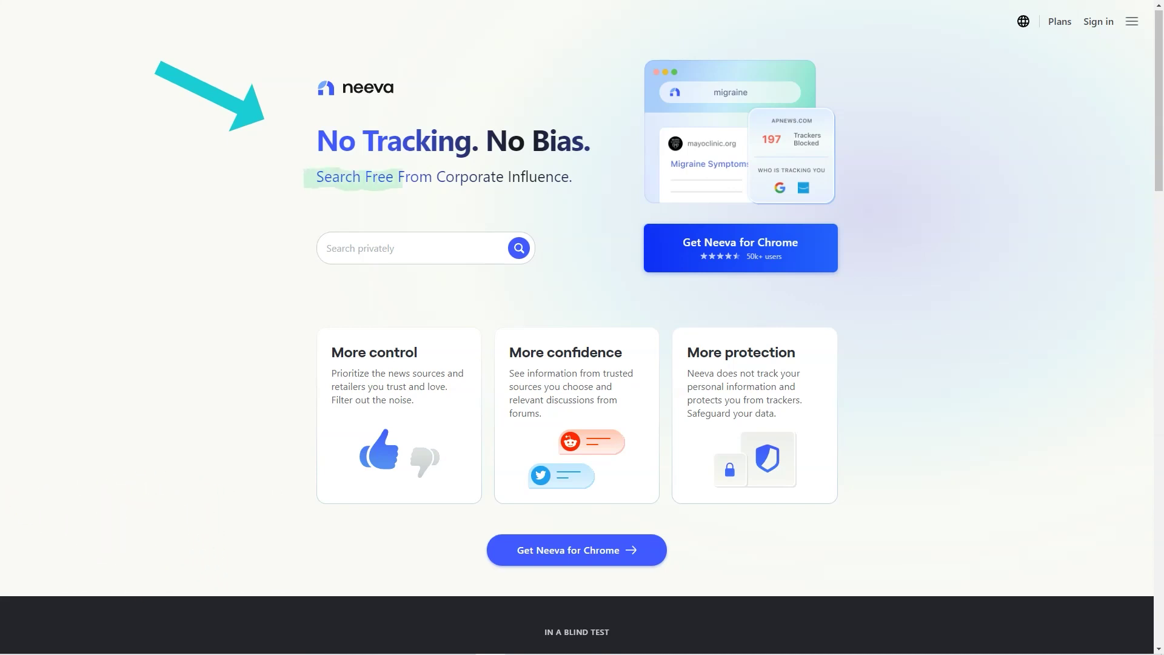
scroll(582, 364, "down", 1)
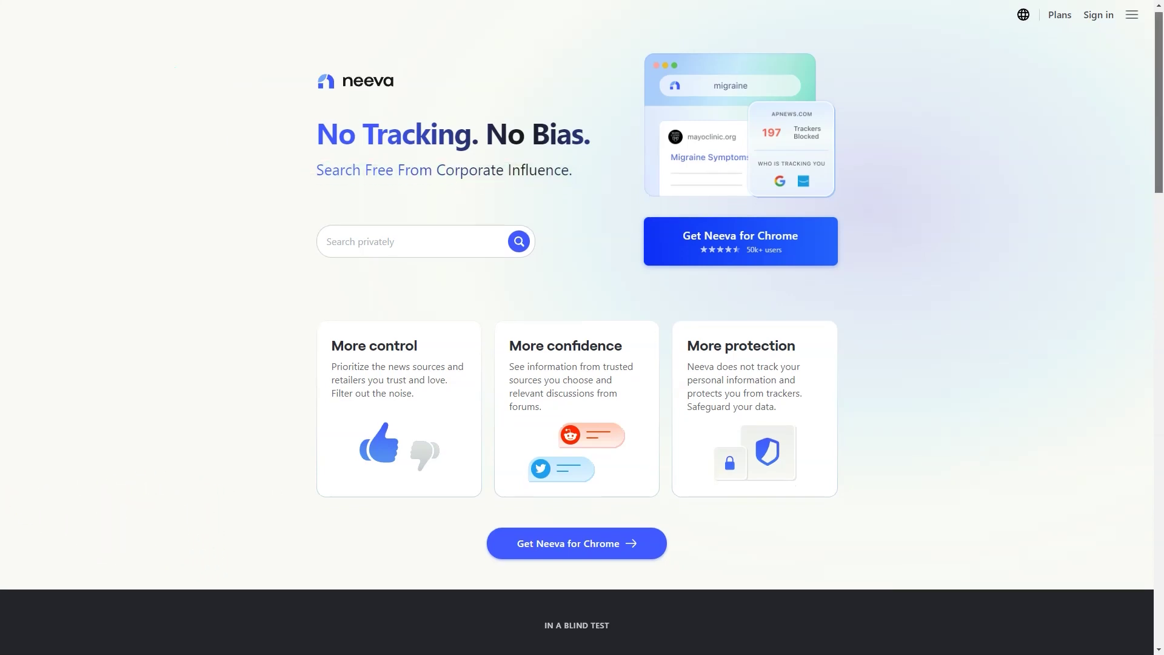
scroll(582, 364, "down", 3)
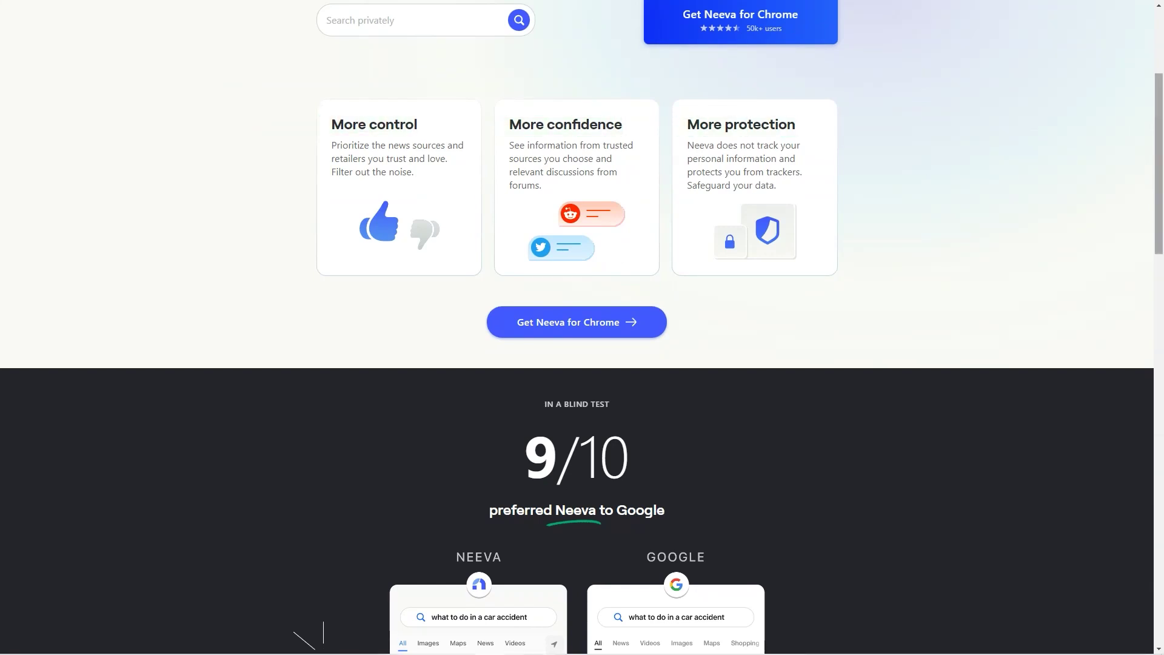
scroll(583, 328, "down", 4)
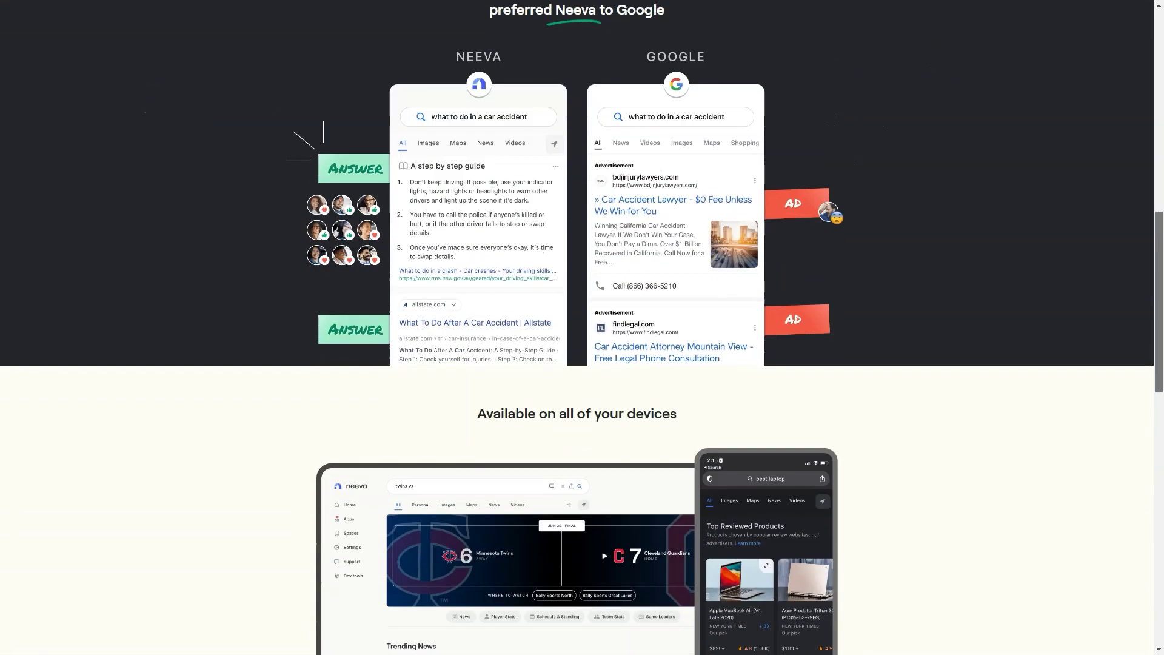
scroll(582, 328, "down", 5)
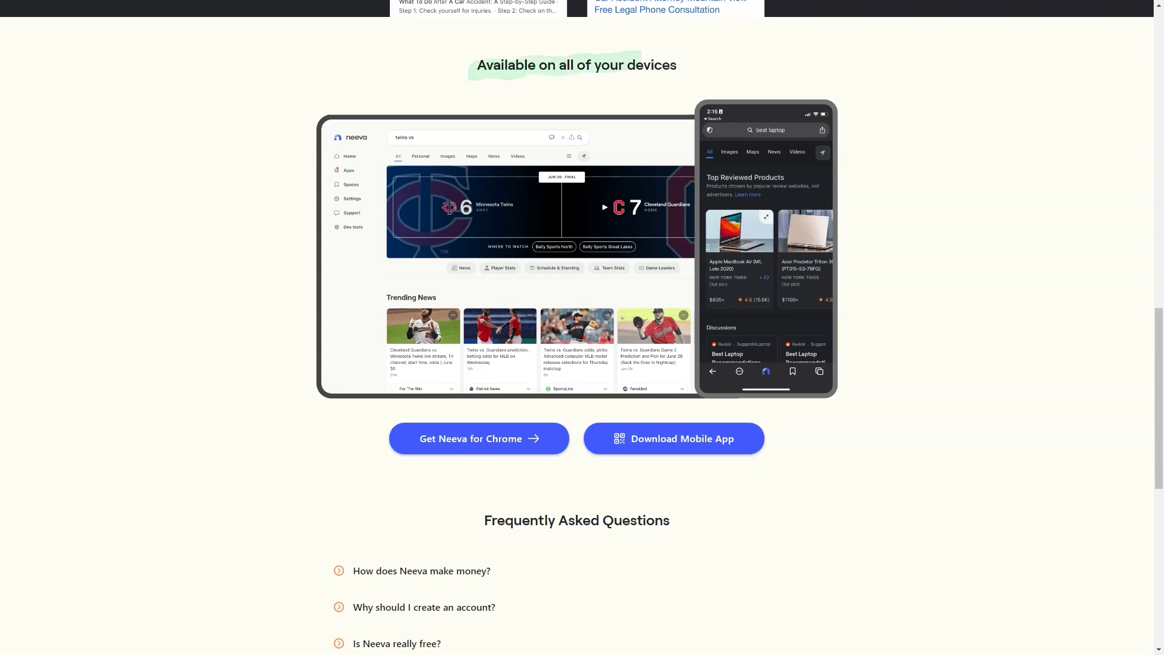
scroll(582, 328, "down", 3)
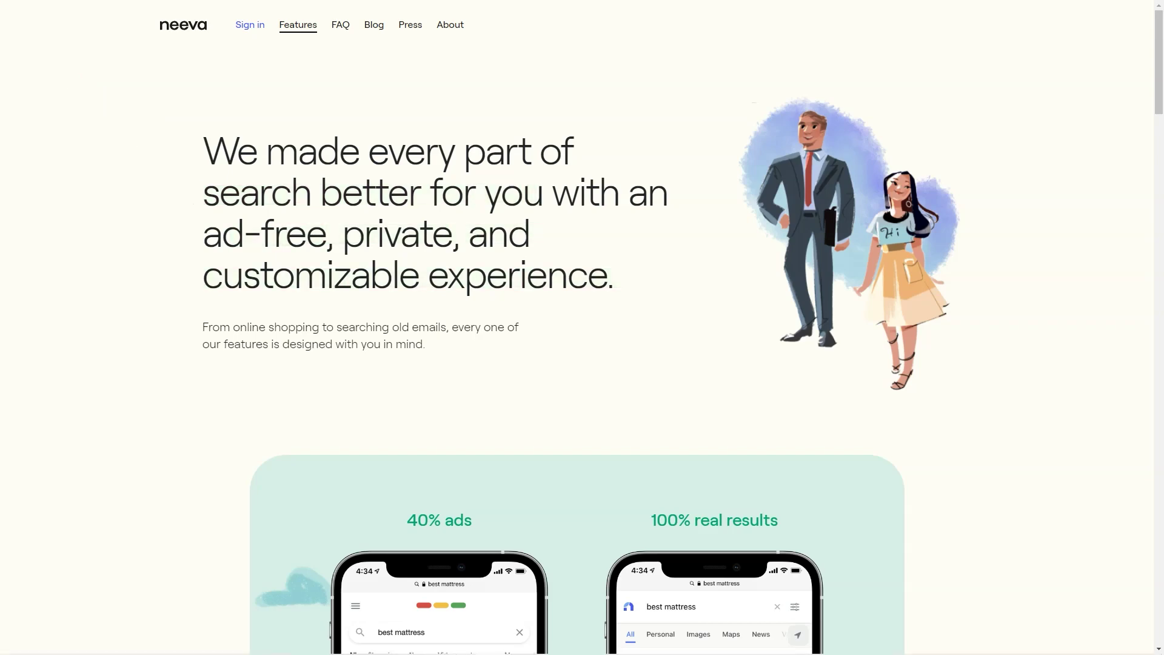
scroll(926, 320, "down", 5)
scroll(925, 320, "down", 5)
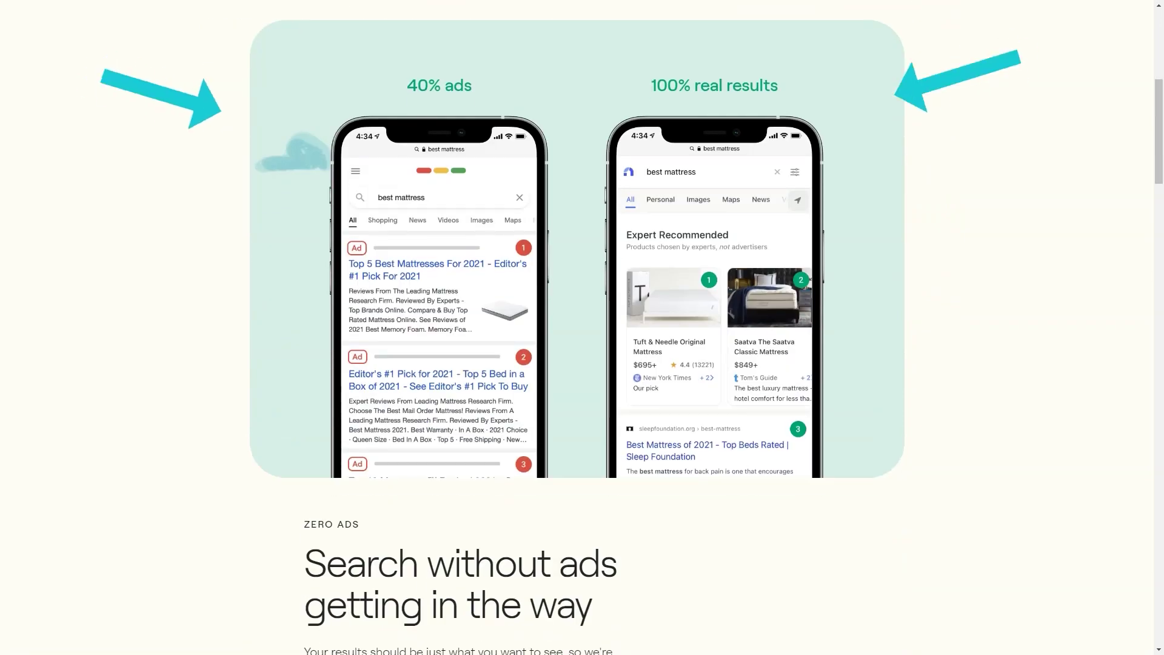
scroll(925, 320, "down", 3)
scroll(926, 320, "down", 5)
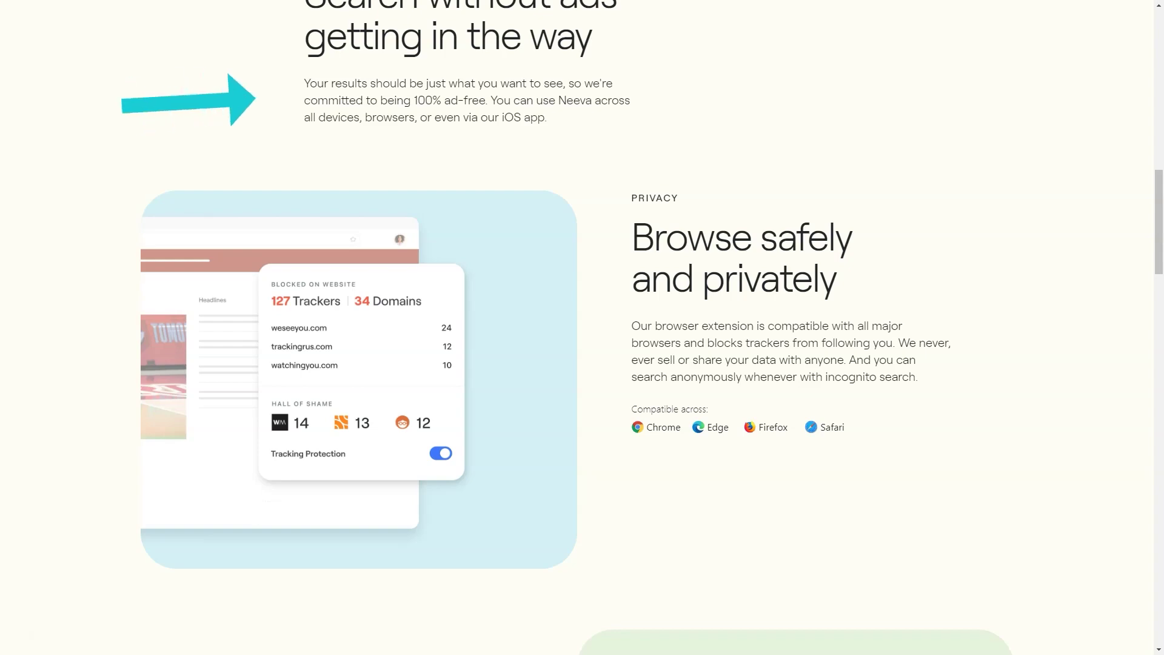
scroll(925, 320, "down", 3)
scroll(925, 319, "down", 5)
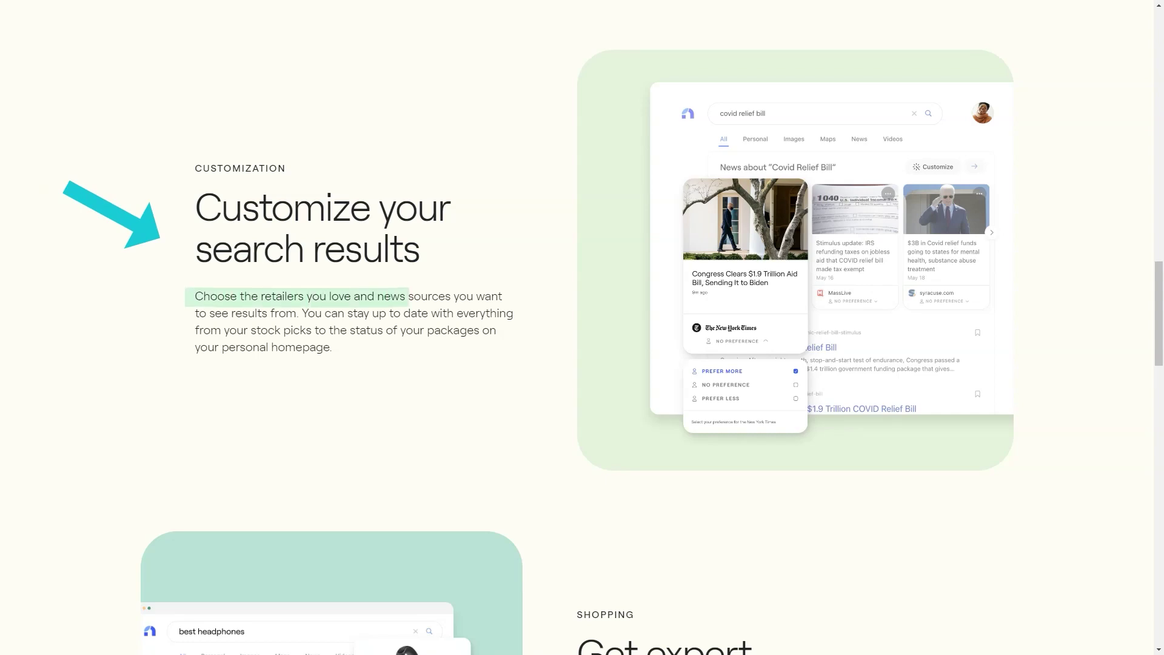
scroll(582, 327, "down", 5)
scroll(583, 328, "down", 5)
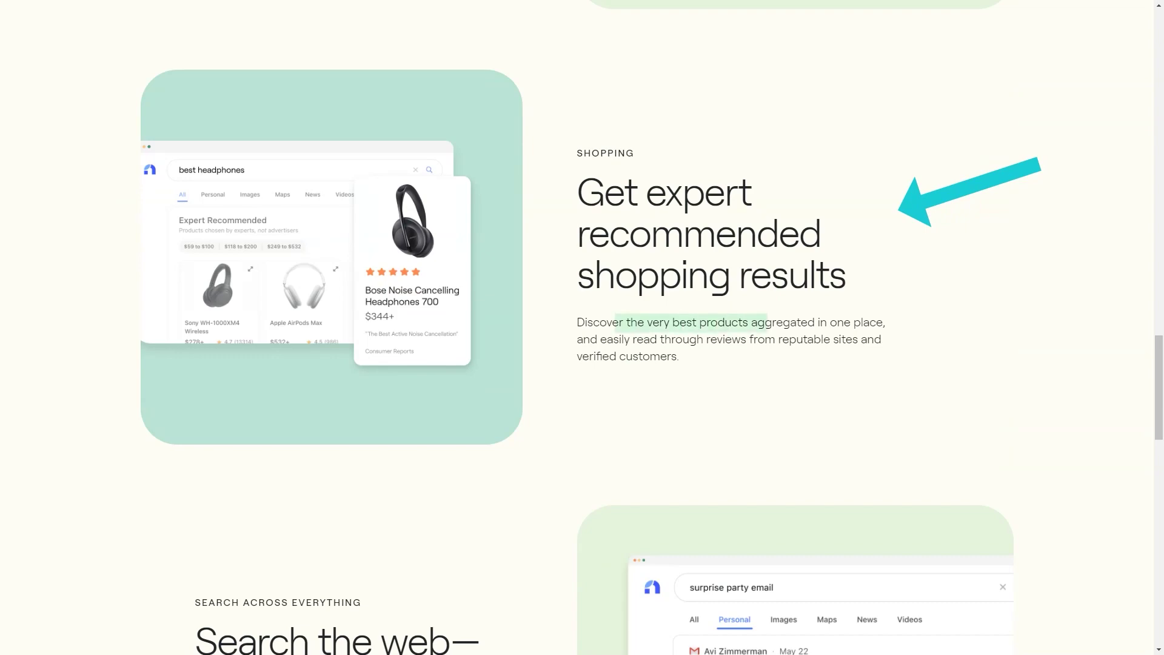
scroll(582, 328, "down", 3)
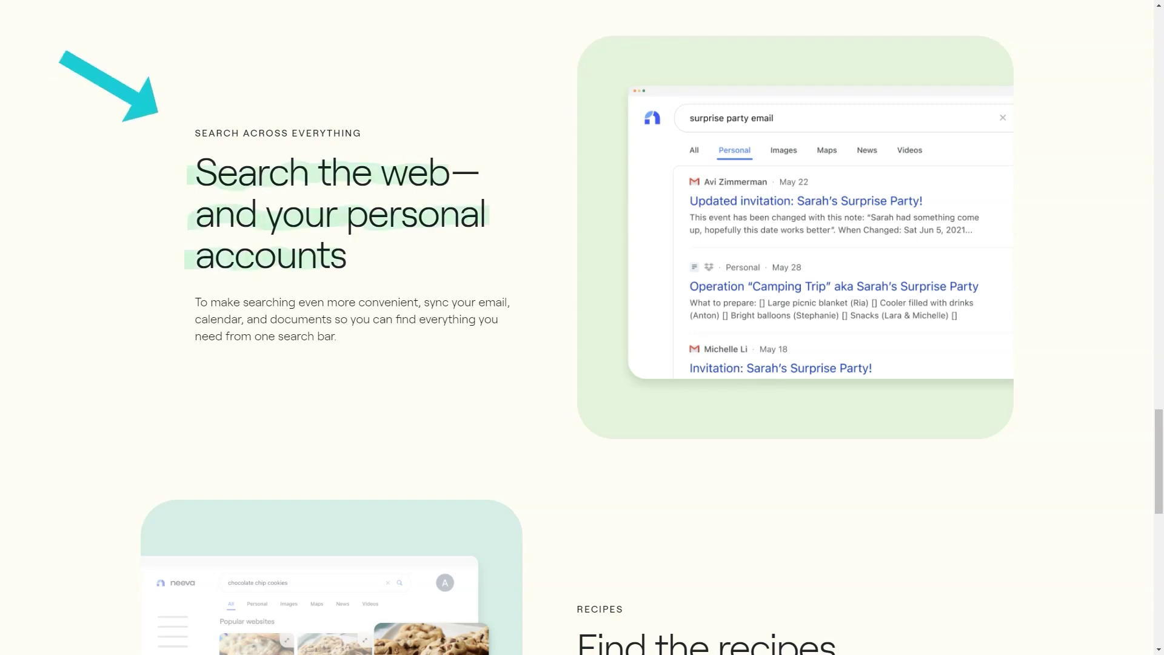
scroll(583, 364, "down", 5)
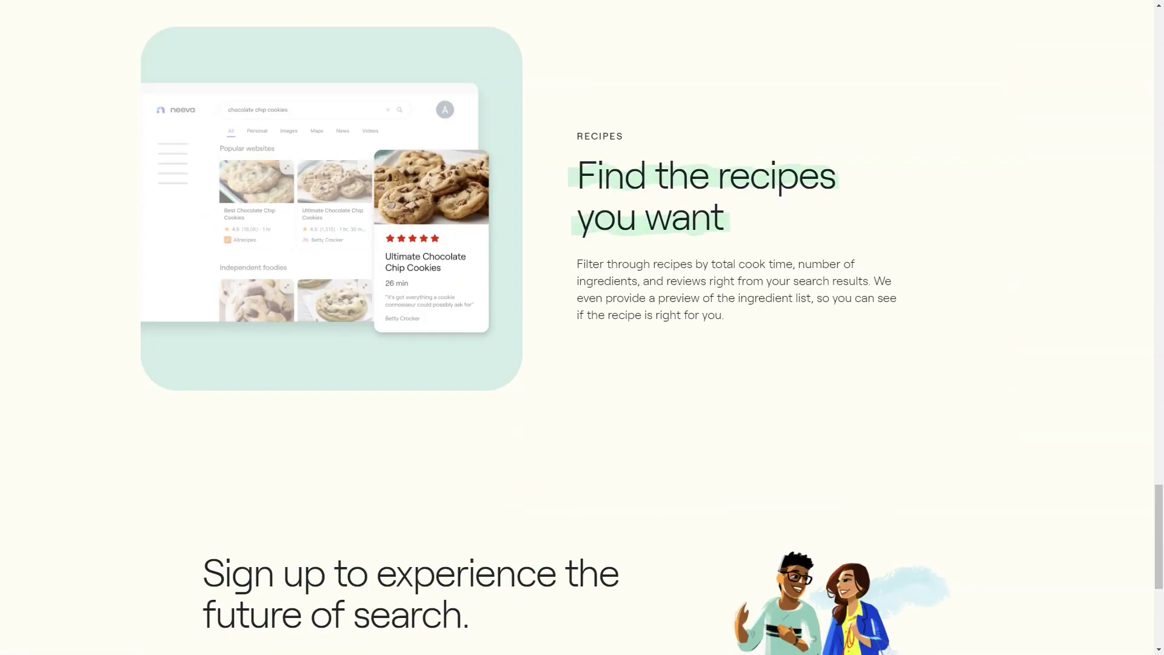
scroll(583, 364, "down", 5)
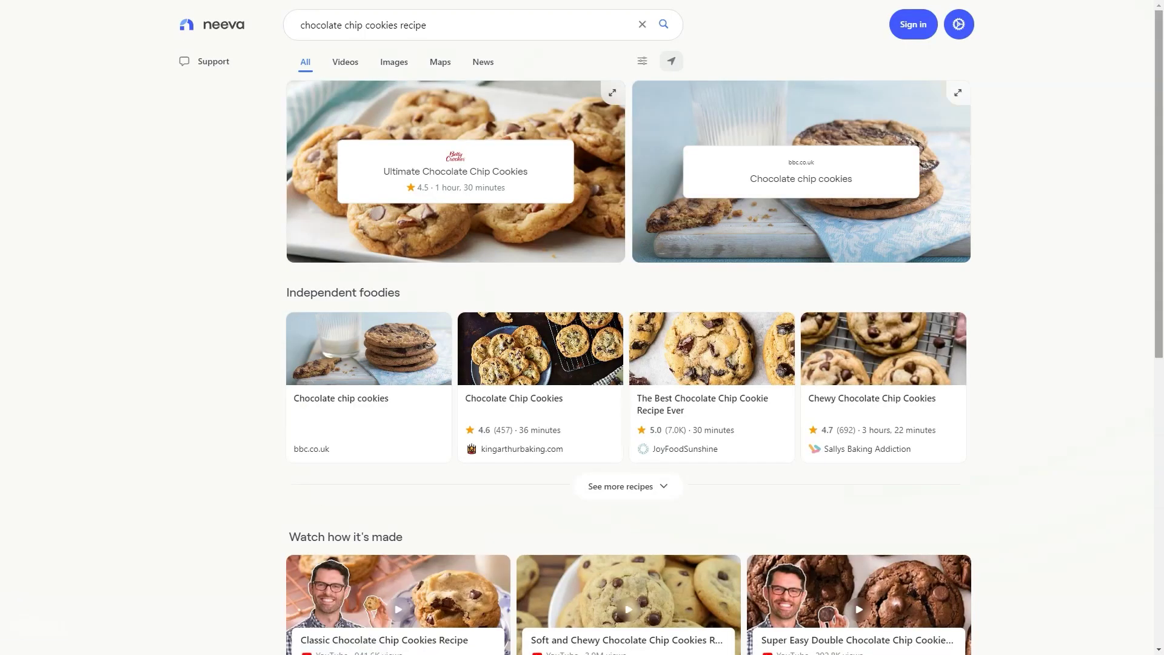
scroll(583, 363, "down", 3)
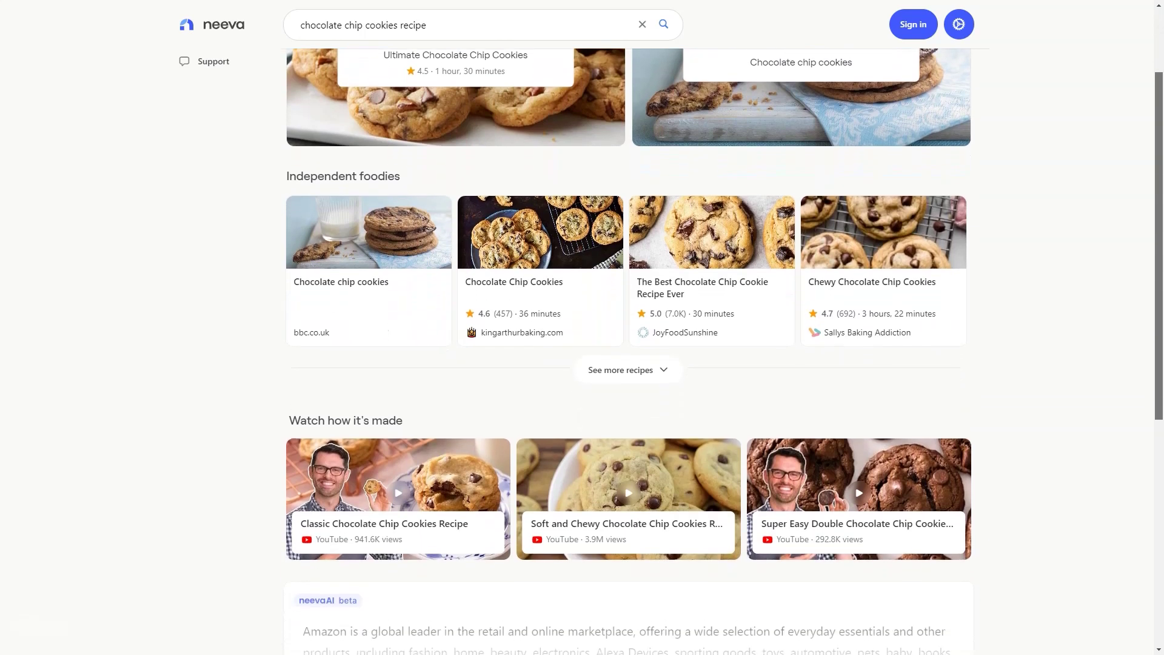
scroll(582, 364, "down", 5)
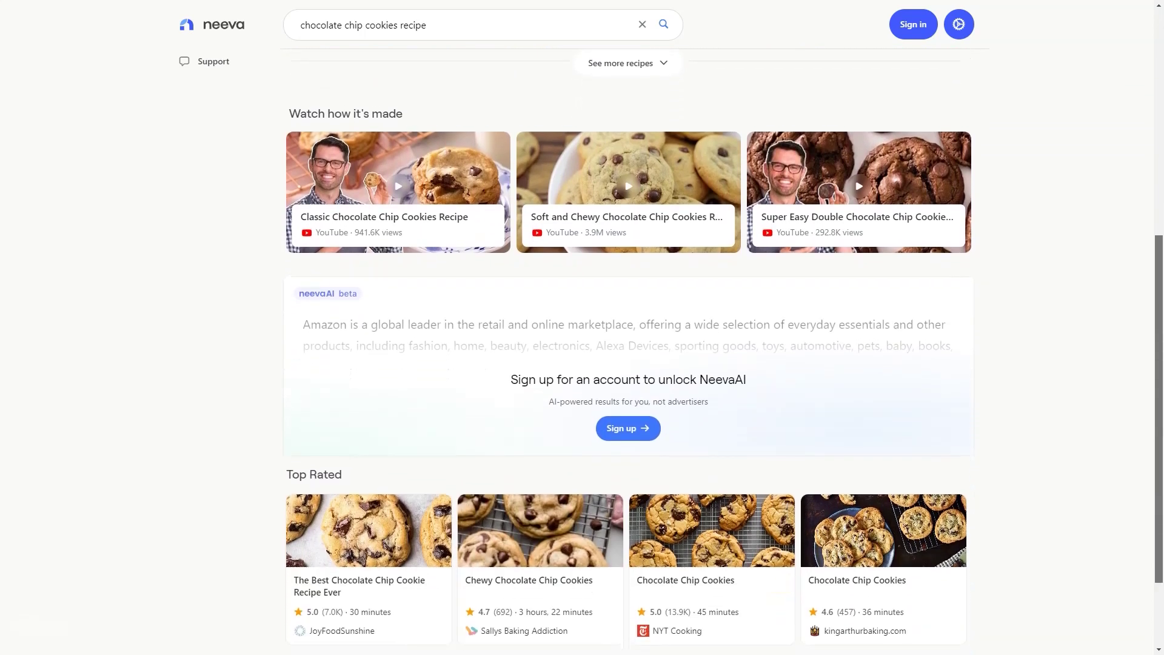
scroll(583, 363, "up", 5)
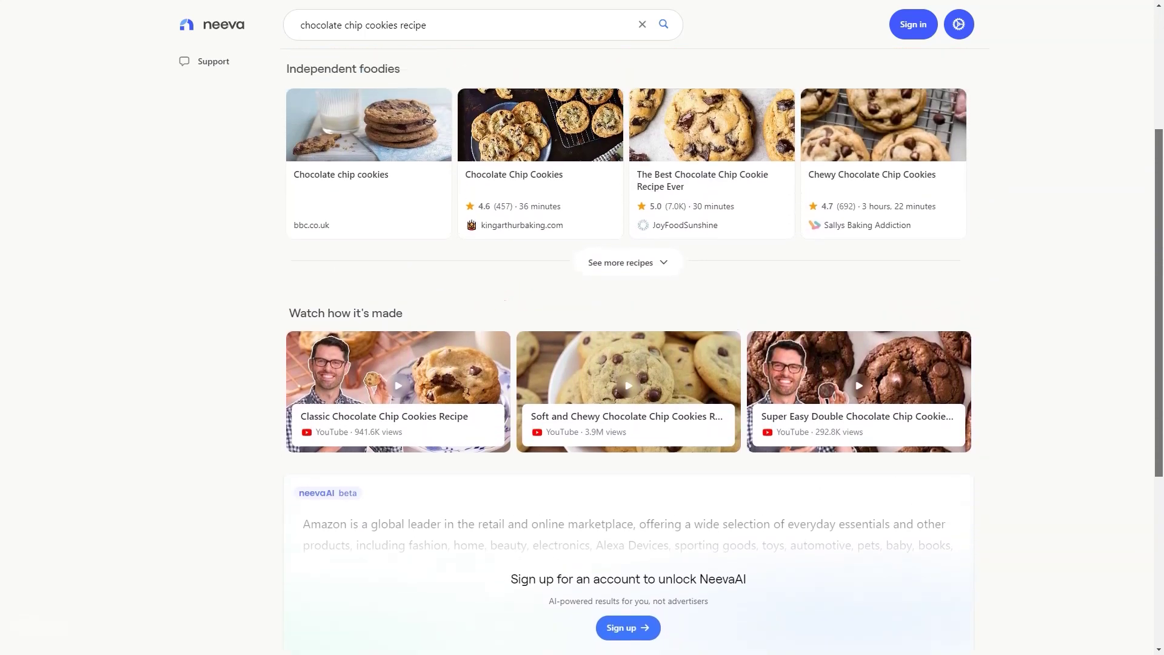
scroll(582, 364, "up", 5)
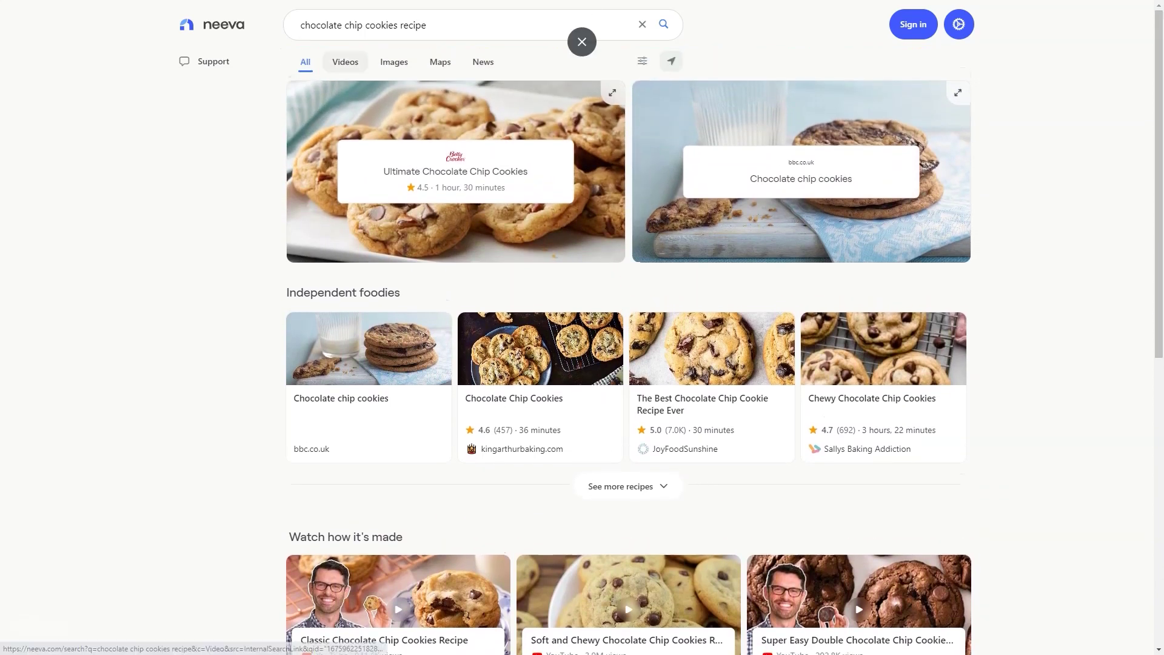
Show video results, then image results, for the chocolate chip cookies recipe search
left_click(344, 61)
left_click(394, 63)
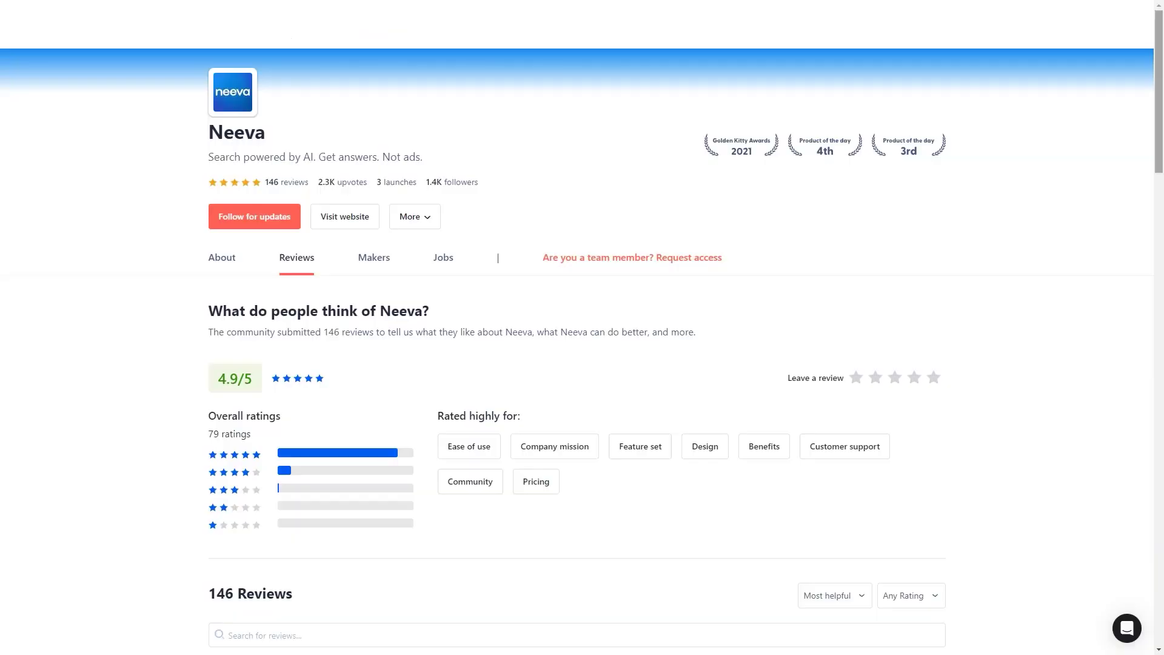
scroll(582, 365, "down", 3)
scroll(582, 365, "down", 3)
scroll(582, 363, "down", 3)
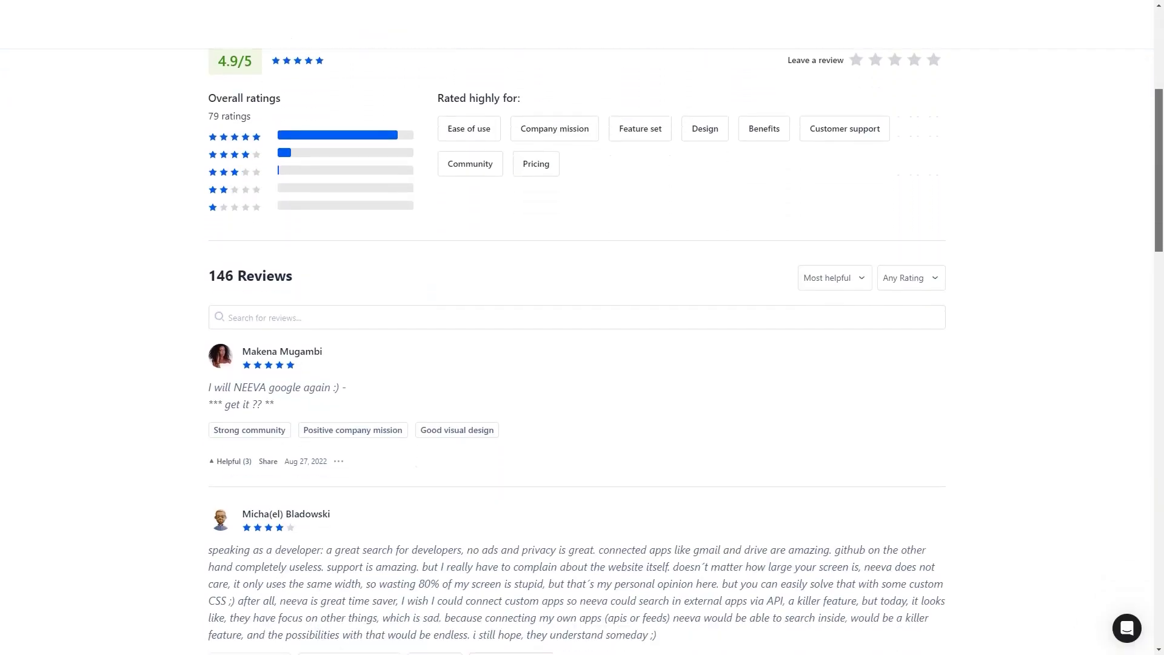
scroll(583, 365, "down", 3)
scroll(583, 364, "down", 1)
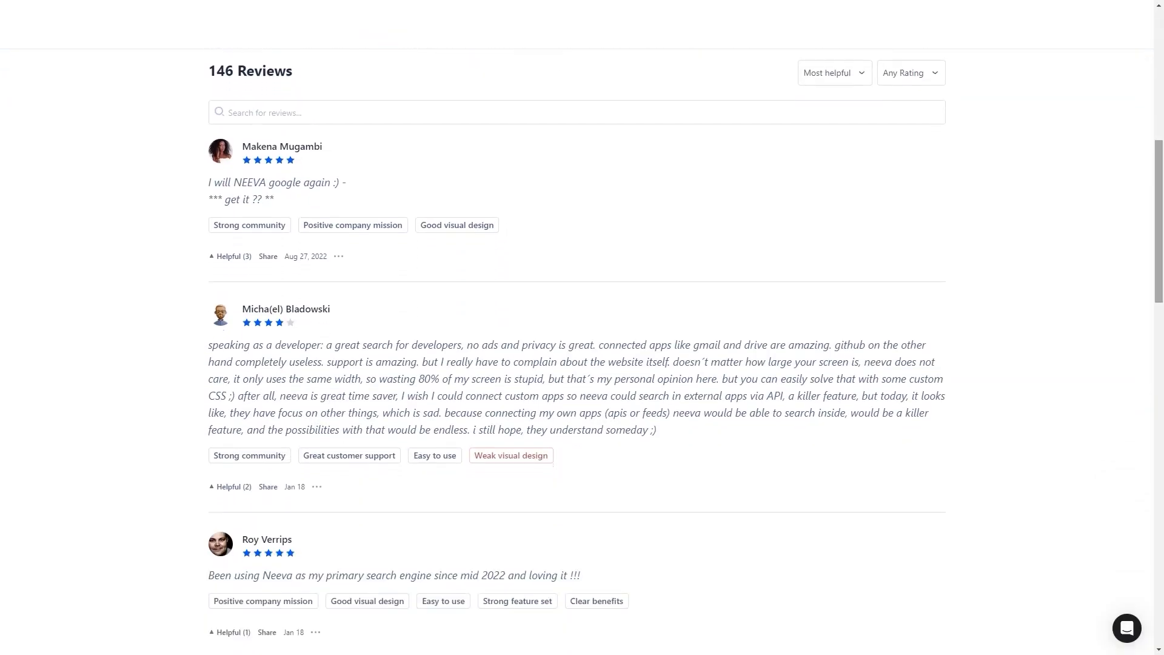
scroll(583, 364, "down", 2)
scroll(583, 364, "down", 2)
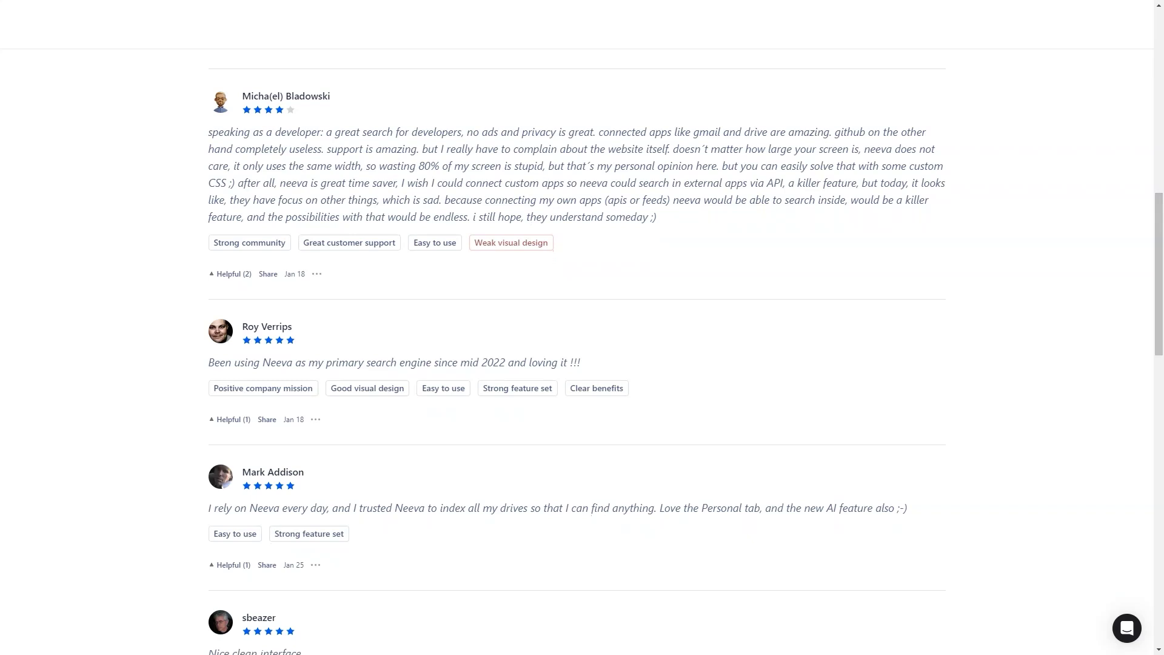
scroll(582, 364, "down", 1)
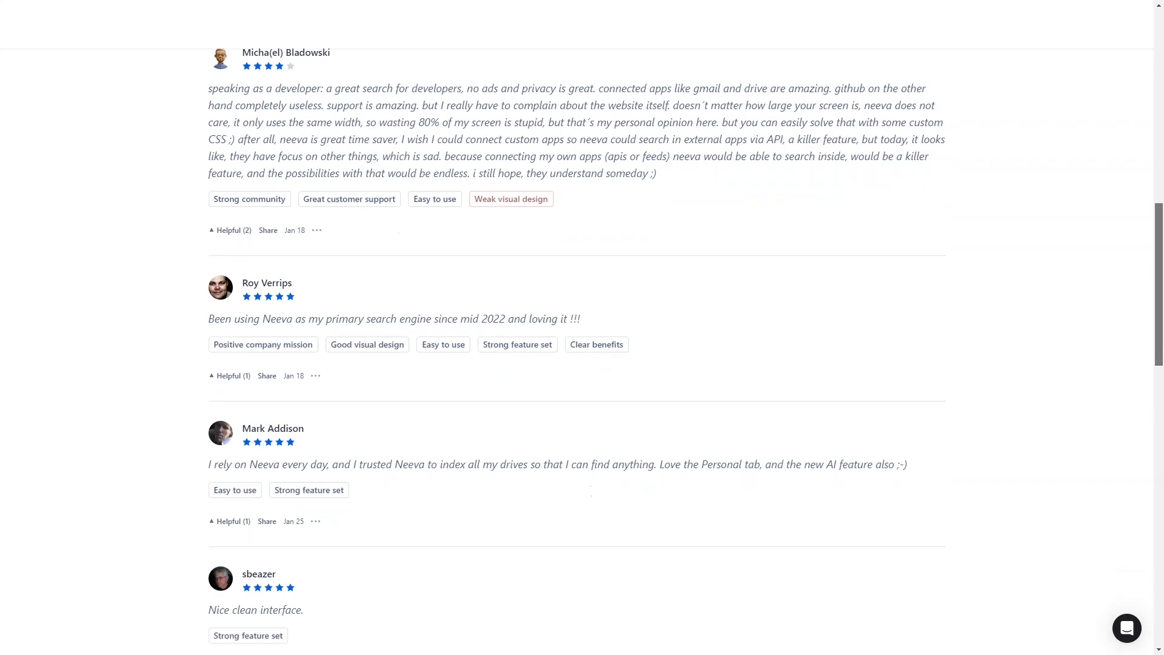
scroll(583, 364, "down", 2)
scroll(582, 364, "down", 1)
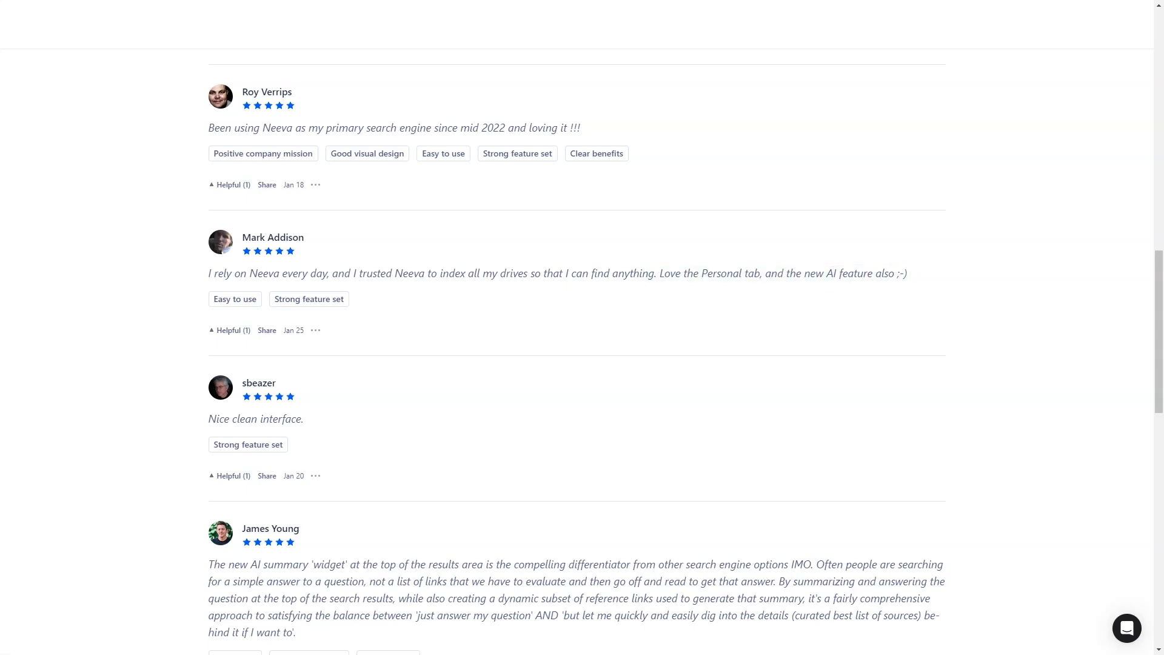
scroll(582, 364, "down", 4)
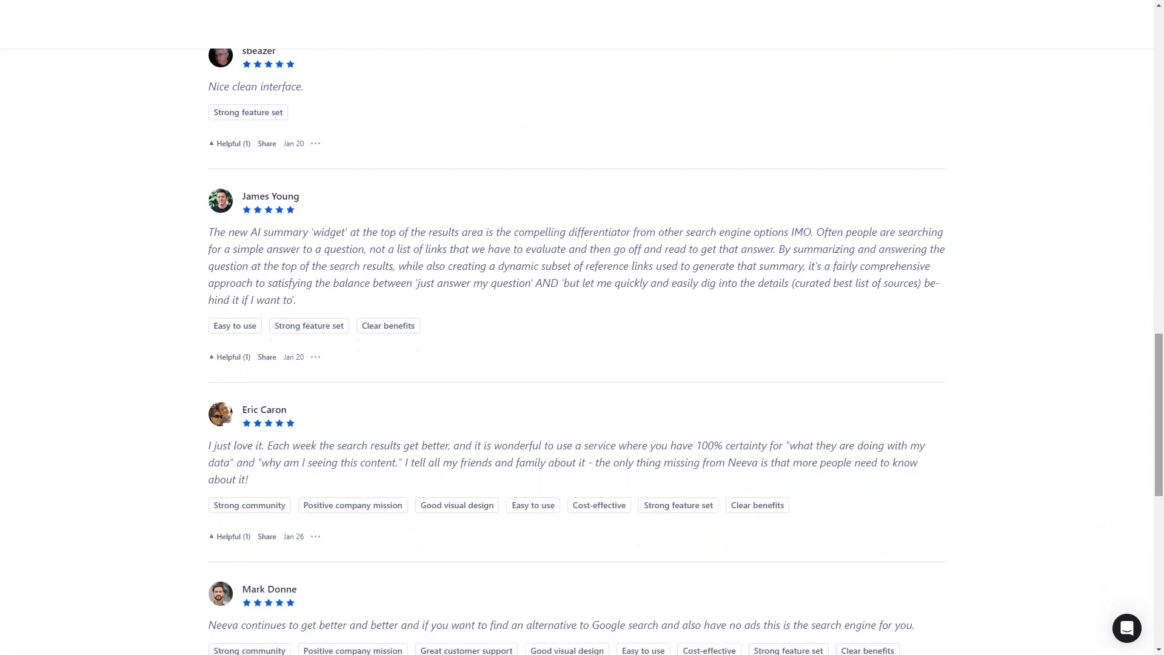
scroll(582, 364, "down", 5)
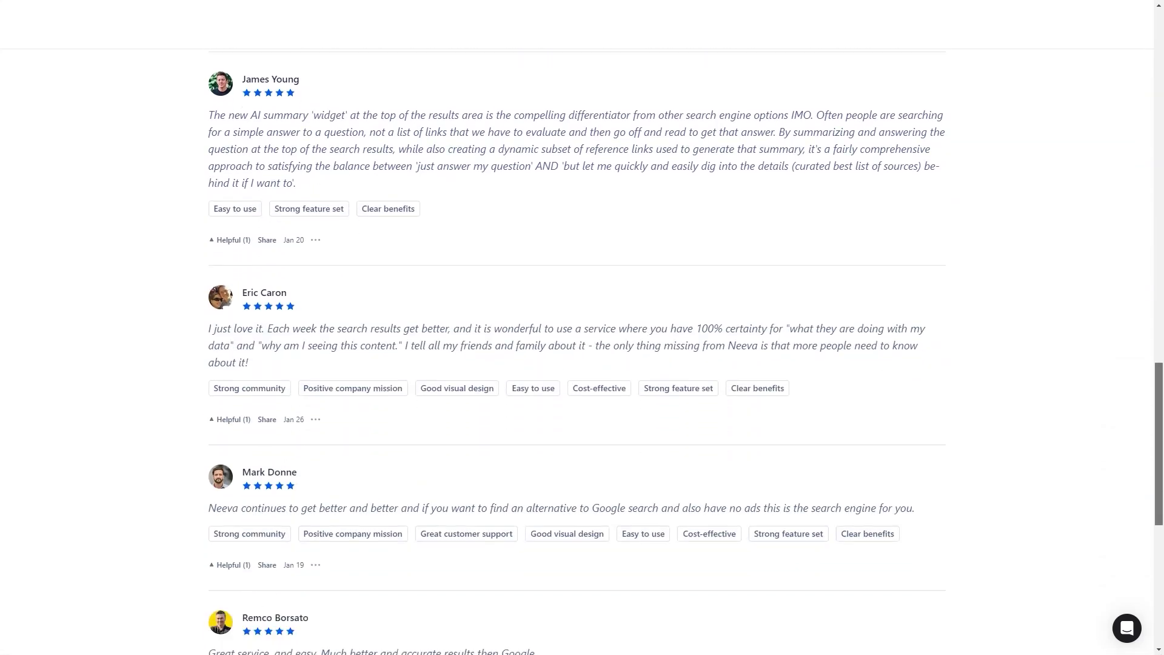